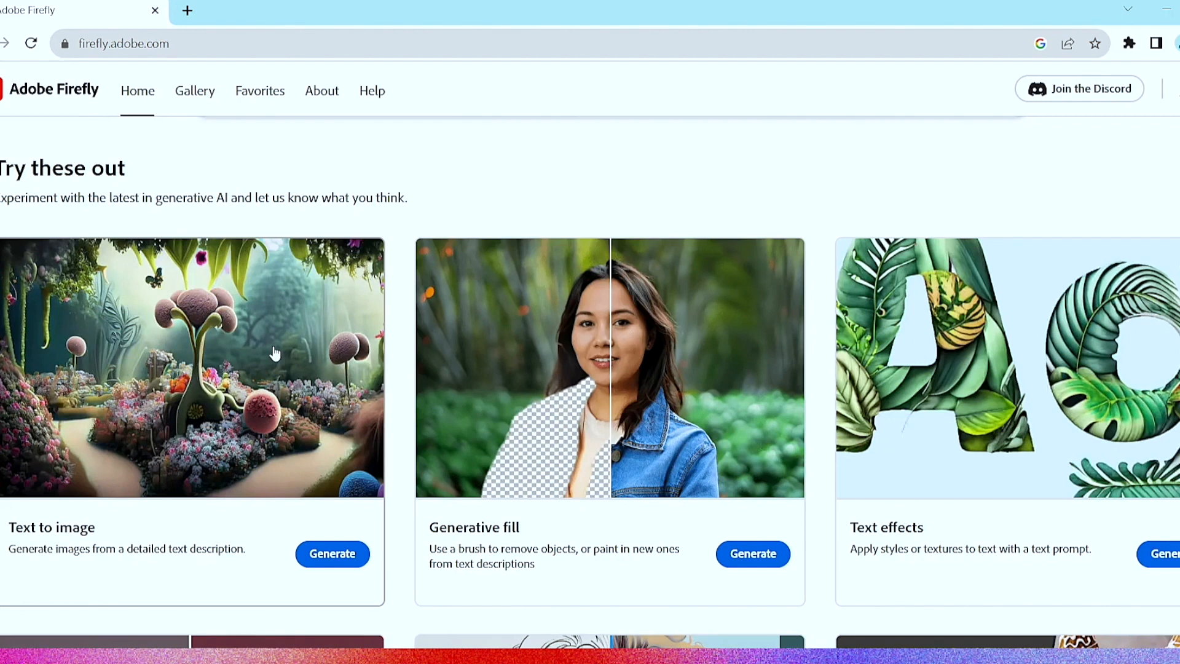
Open Generative fill and upload the portrait of the man in a dark suit from the desktop folder "New folder (4)".
left_click(736, 555)
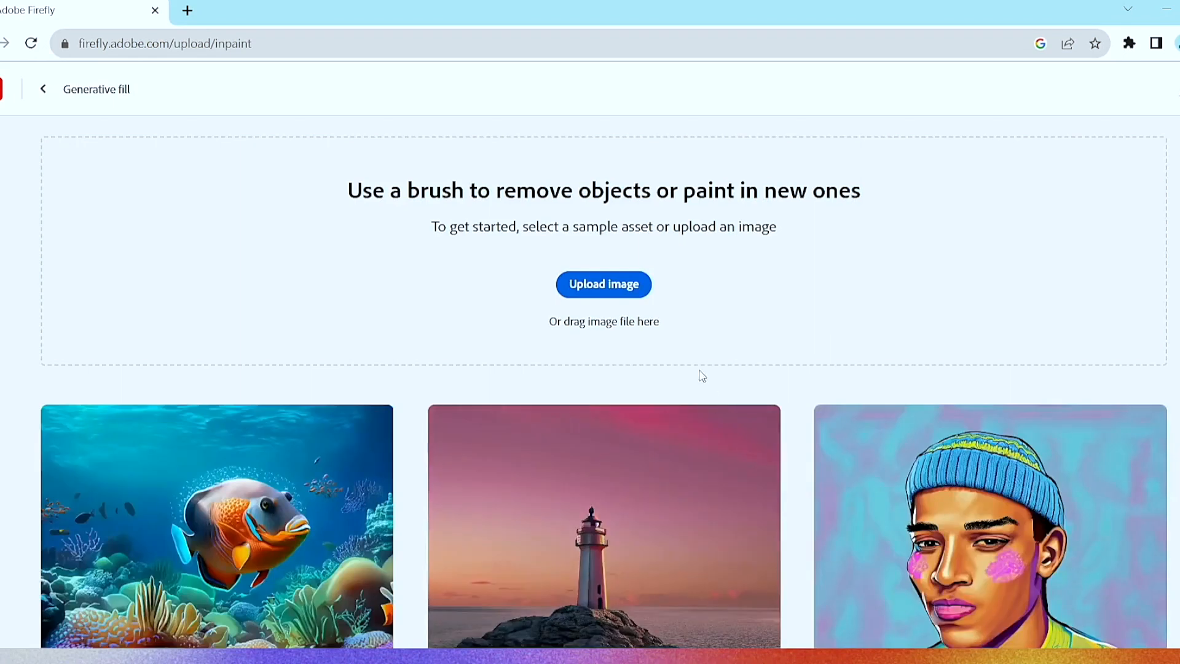
left_click(611, 300)
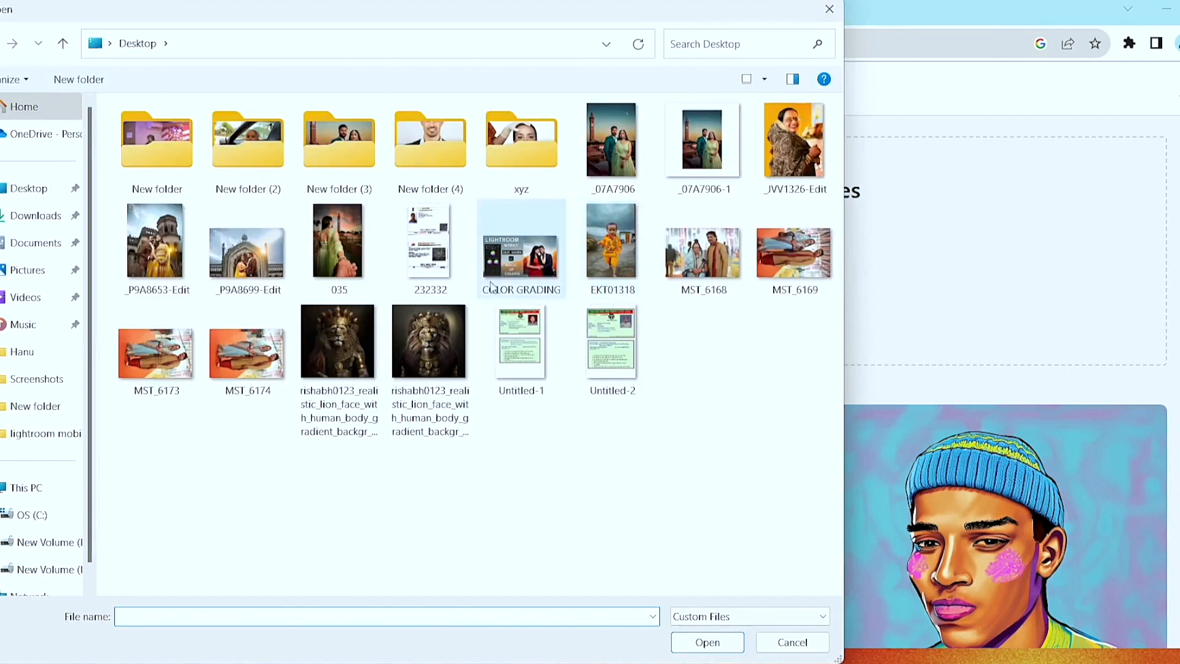
double_click(439, 163)
double_click(439, 163)
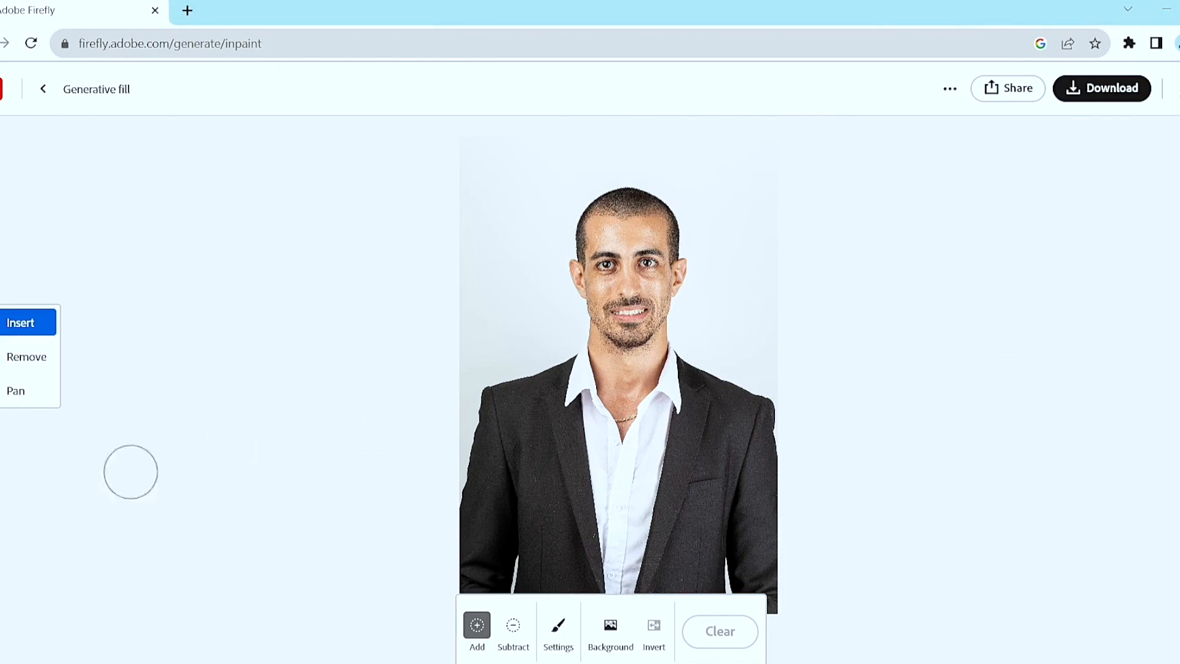
Try the Remove and Pan modes on the portrait and return to Insert mode.
left_click(3, 367)
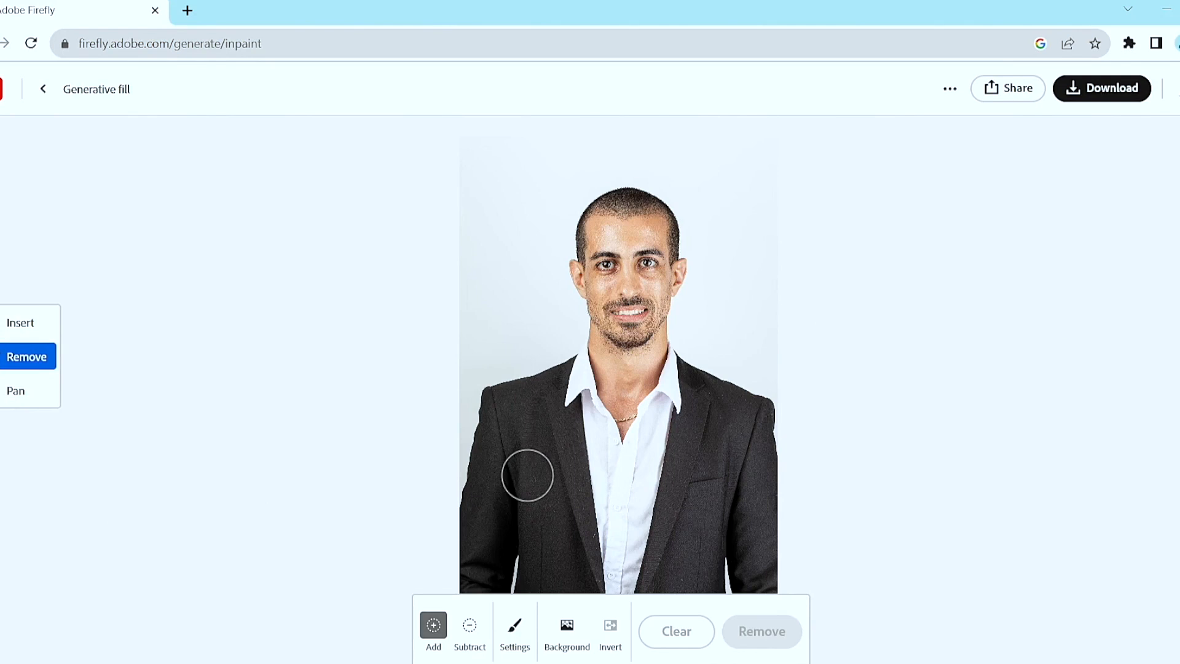
left_click(37, 398)
mouse_move(527, 363)
left_mouse_down()
mouse_move(559, 245)
mouse_move(468, 337)
mouse_move(651, 373)
mouse_move(610, 282)
mouse_move(532, 347)
left_mouse_up()
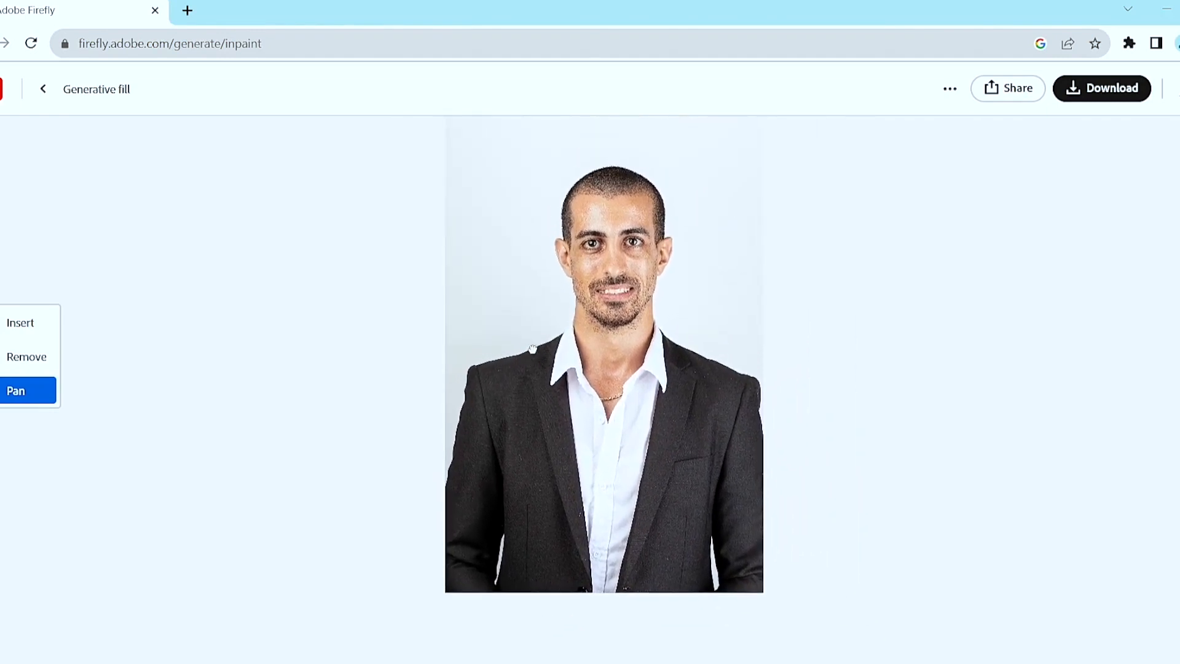
left_click(33, 340)
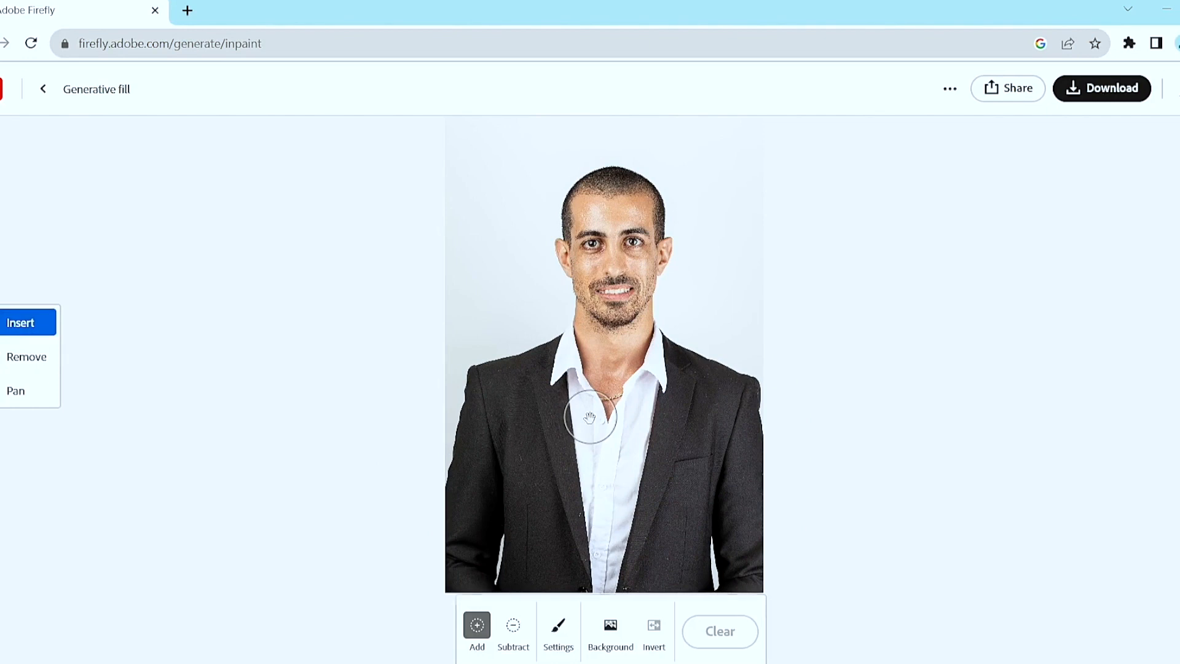
Examine the portrait at different positions and zoom levels on the canvas.
key("space")
mouse_move(590, 418)
left_mouse_down()
mouse_move(493, 321)
mouse_move(706, 458)
mouse_move(543, 424)
mouse_move(513, 370)
mouse_move(526, 380)
left_mouse_up()
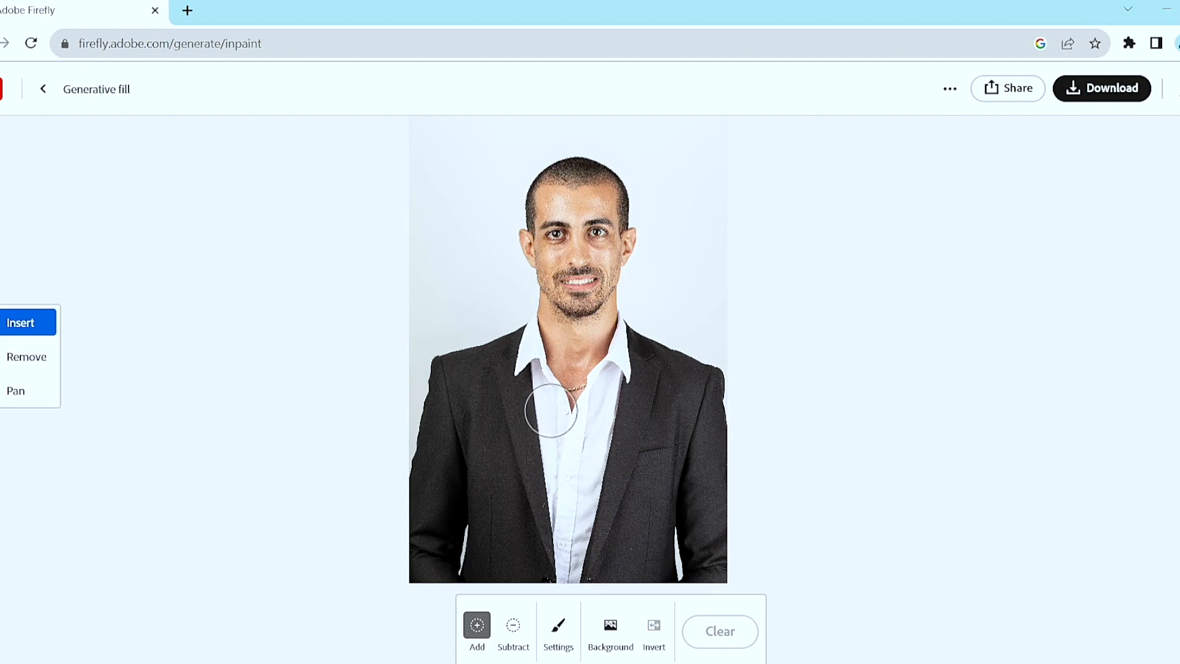
scroll(550, 411, "up", 2)
scroll(551, 411, "down", 2)
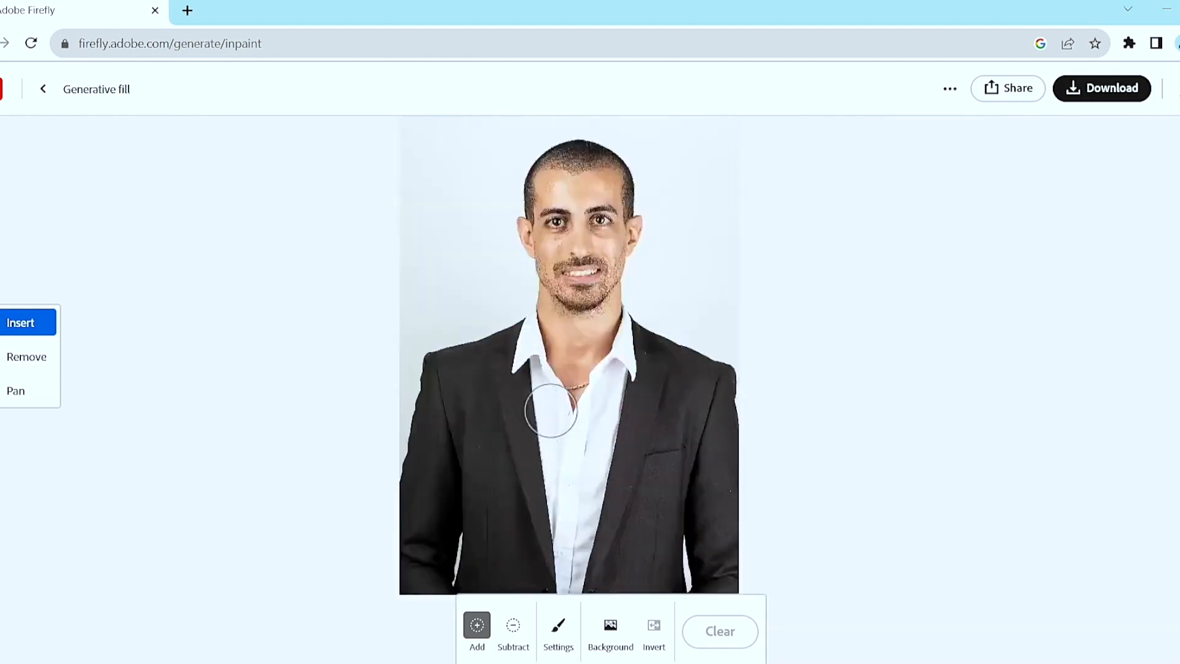
scroll(550, 411, "up", 3)
scroll(551, 410, "down", 5)
scroll(551, 410, "up", 2)
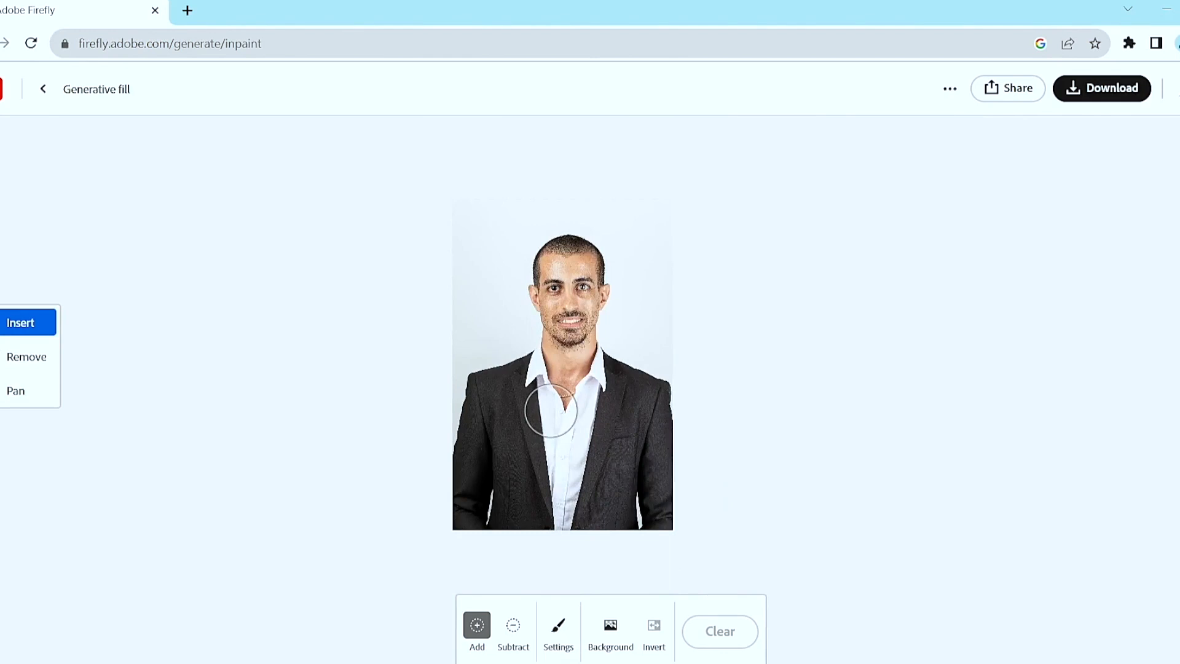
scroll(551, 410, "down", 1)
scroll(550, 411, "up", 5)
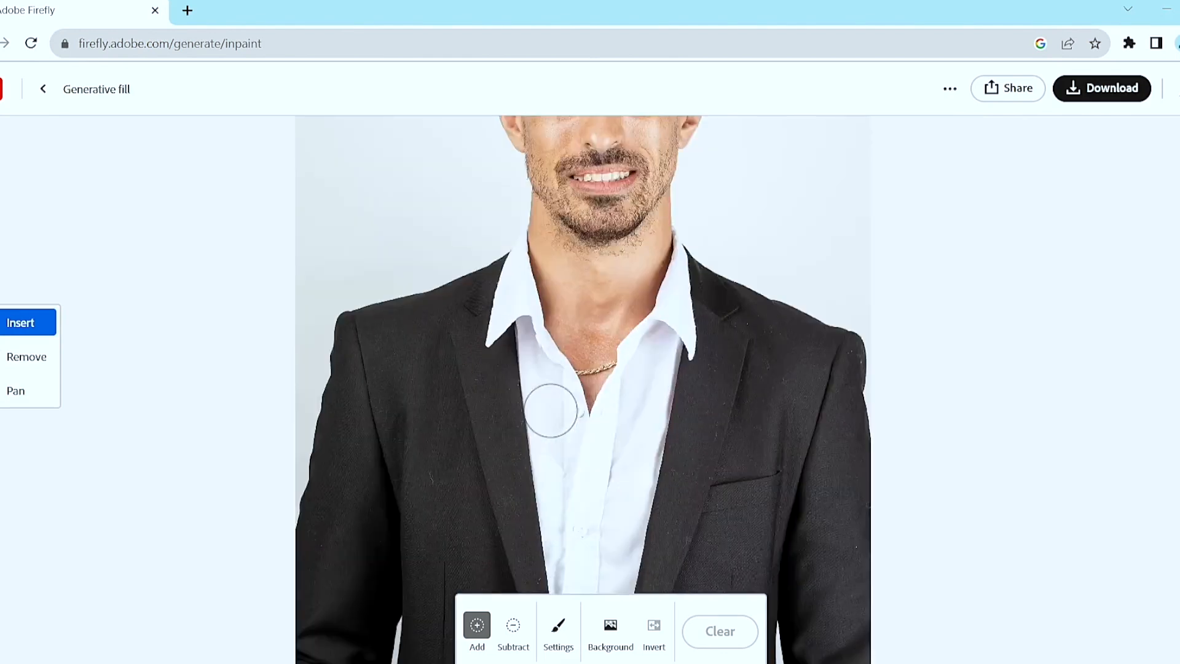
scroll(550, 411, "down", 3)
scroll(551, 410, "up", 2)
scroll(551, 410, "down", 3)
scroll(550, 411, "up", 2)
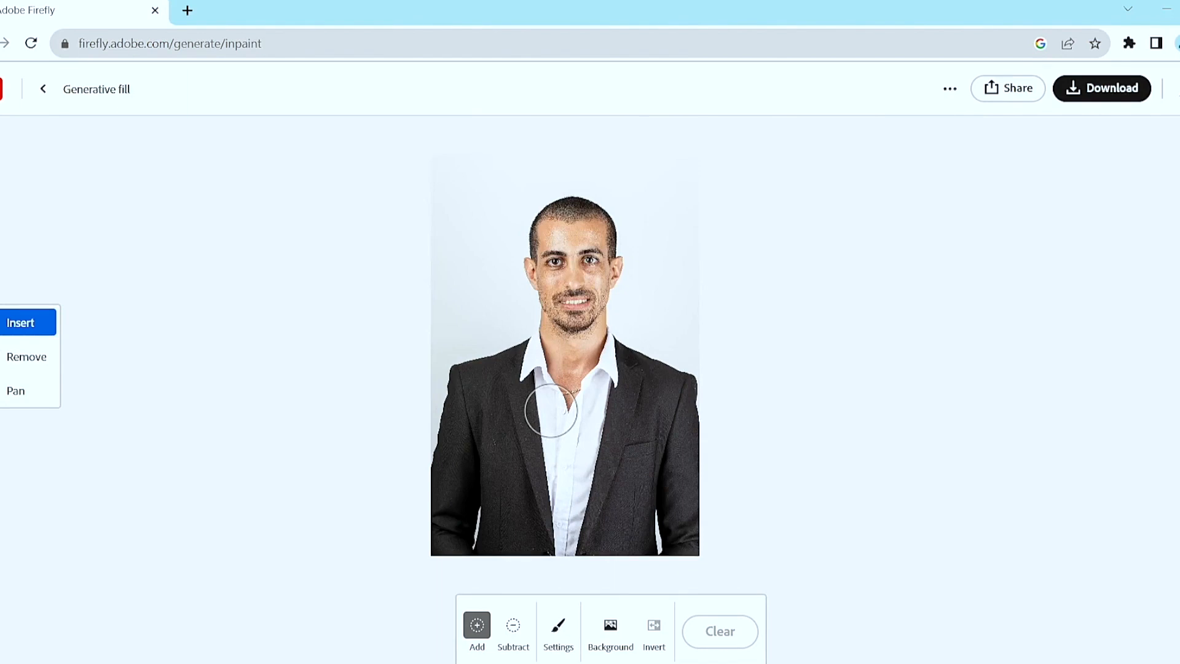
Mask the man's jacket and shirt, from the shoulders to the image's lower edge, with the Add brush.
left_click(570, 642)
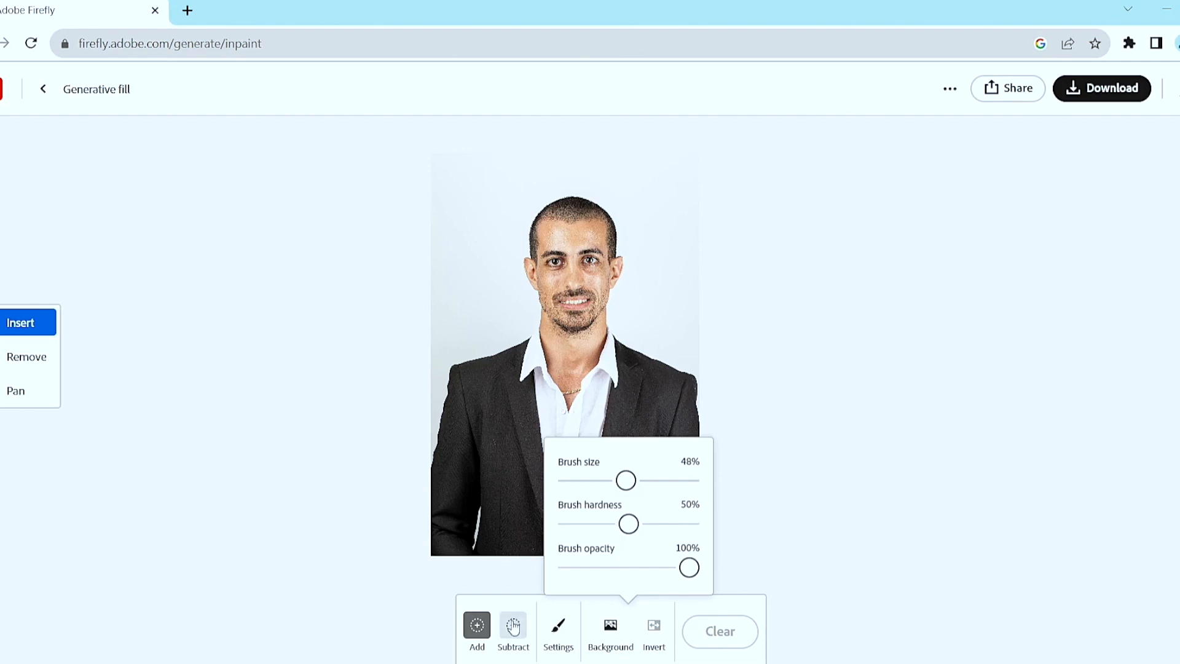
left_click(488, 630)
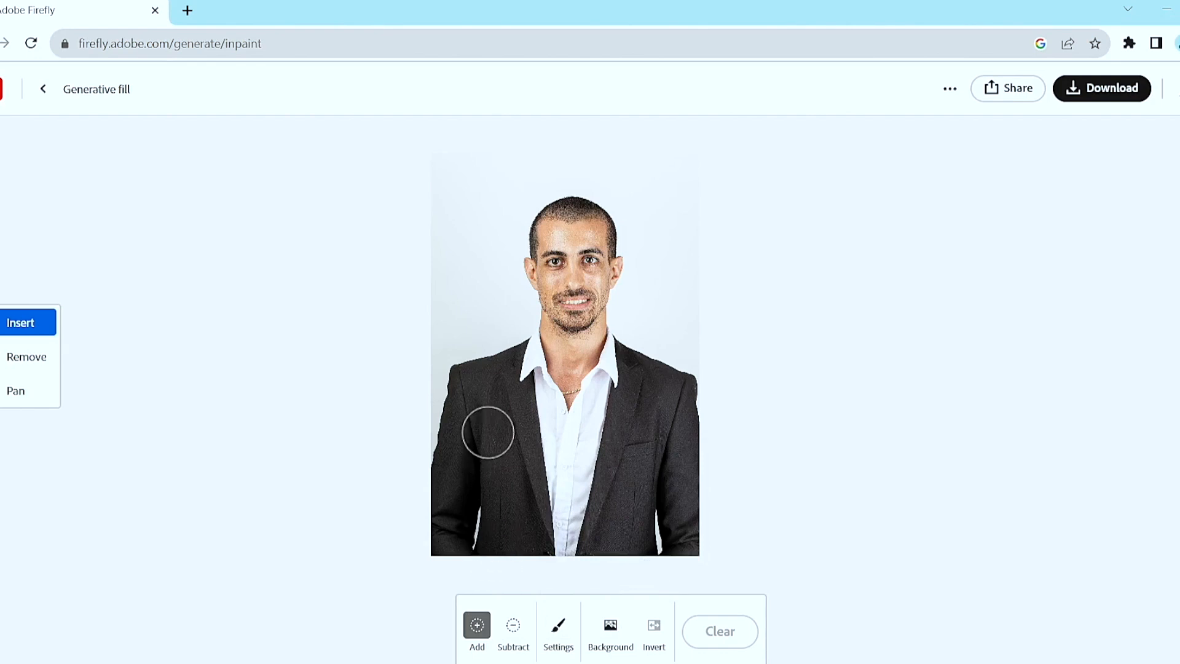
mouse_move(509, 347)
left_mouse_down()
mouse_move(426, 381)
mouse_move(454, 546)
mouse_move(504, 499)
mouse_move(504, 446)
mouse_move(470, 415)
mouse_move(501, 534)
mouse_move(503, 377)
mouse_move(514, 367)
mouse_move(555, 428)
mouse_move(552, 499)
mouse_move(535, 533)
mouse_move(477, 549)
mouse_move(713, 542)
mouse_move(669, 440)
mouse_move(664, 382)
mouse_move(678, 402)
mouse_move(667, 449)
mouse_move(650, 470)
mouse_move(587, 478)
mouse_move(587, 491)
mouse_move(617, 525)
mouse_move(676, 519)
mouse_move(690, 482)
mouse_move(569, 482)
mouse_move(522, 418)
mouse_move(659, 413)
mouse_move(629, 344)
mouse_move(720, 398)
left_mouse_up()
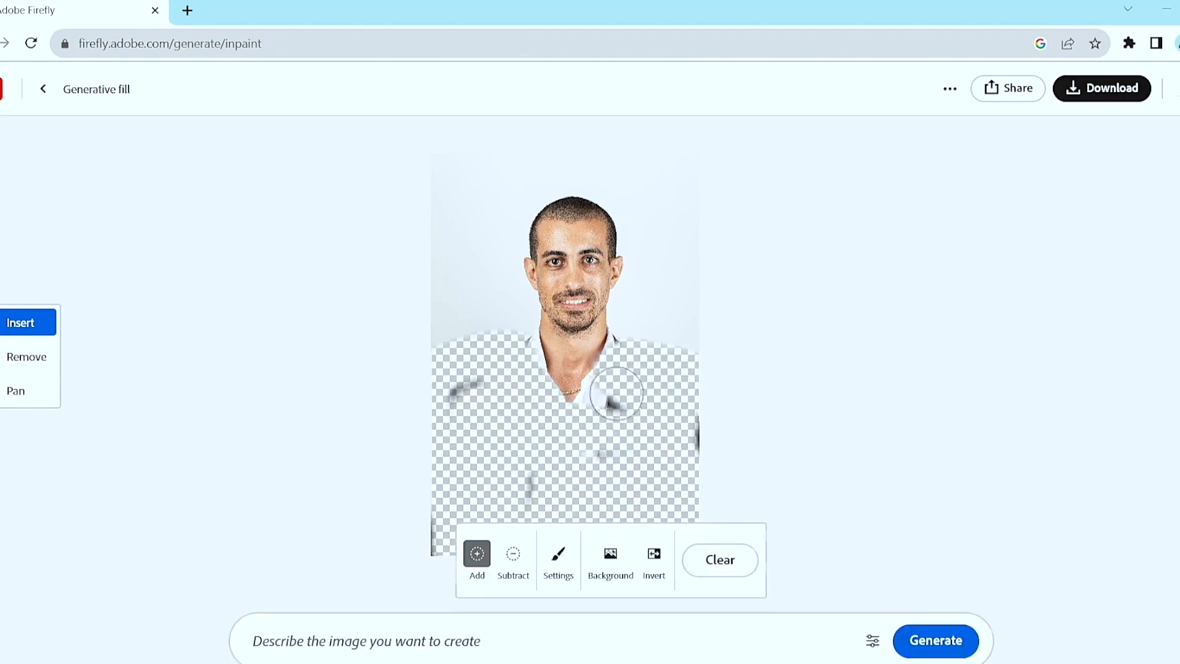
left_click_drag(580, 381, 568, 396)
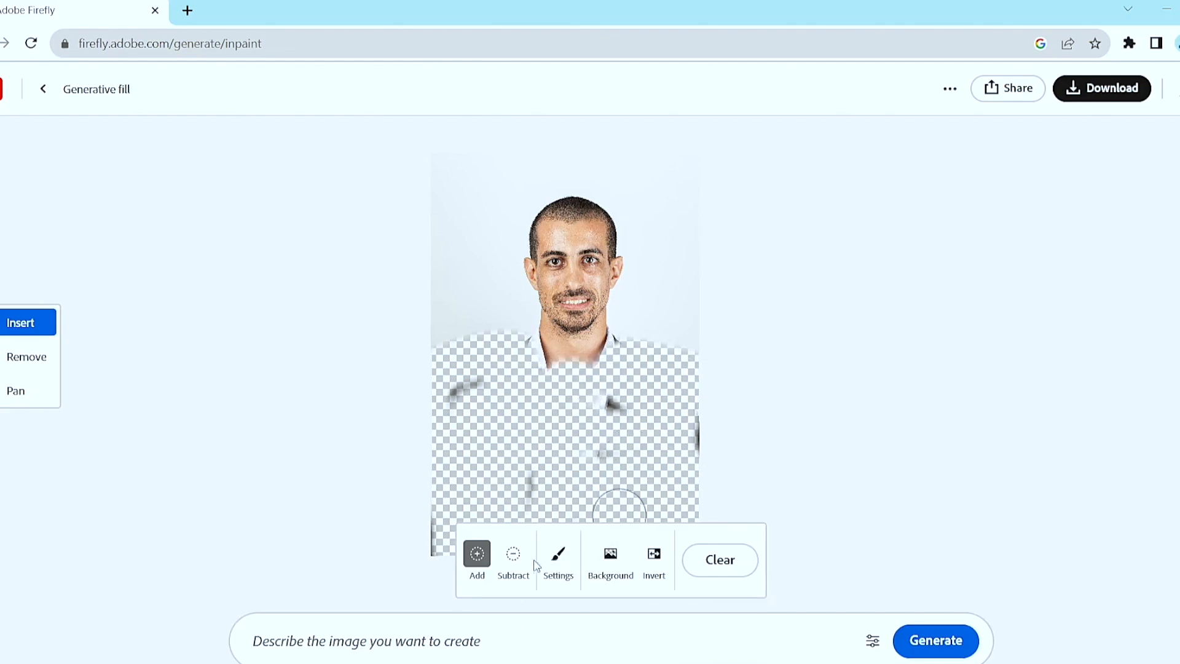
Restore the man's lower neck and open collar area from the mask using a smaller Subtract brush.
left_click(521, 554)
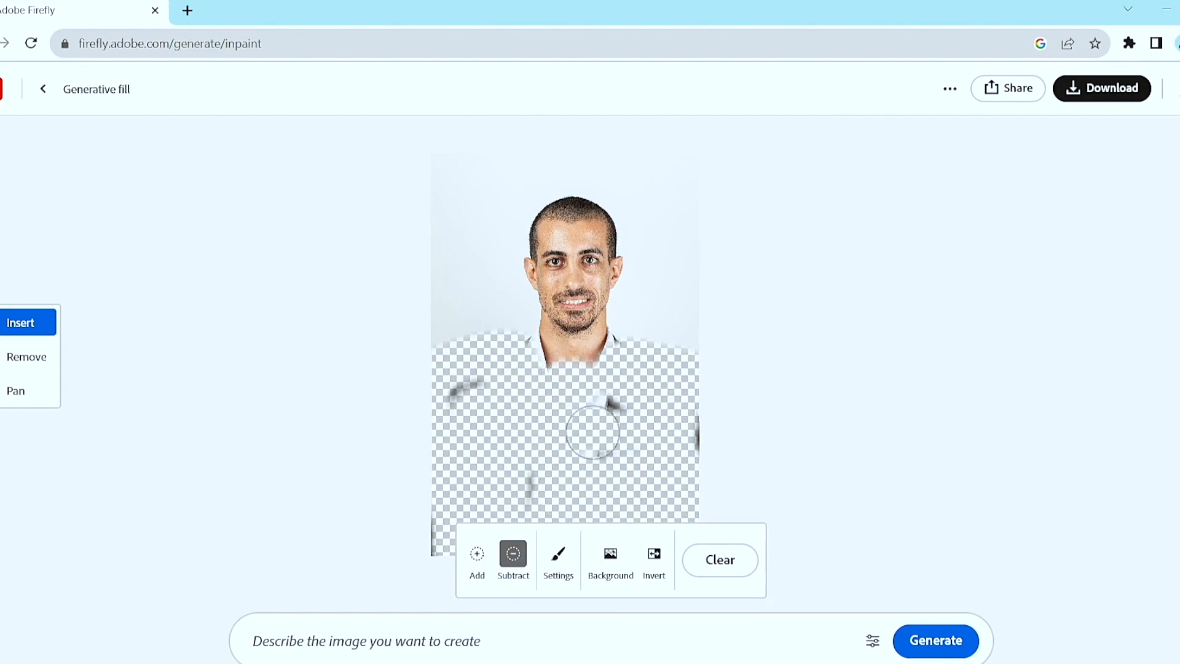
key("bracketleft")
key("bracketleft")
key("bracketleft")
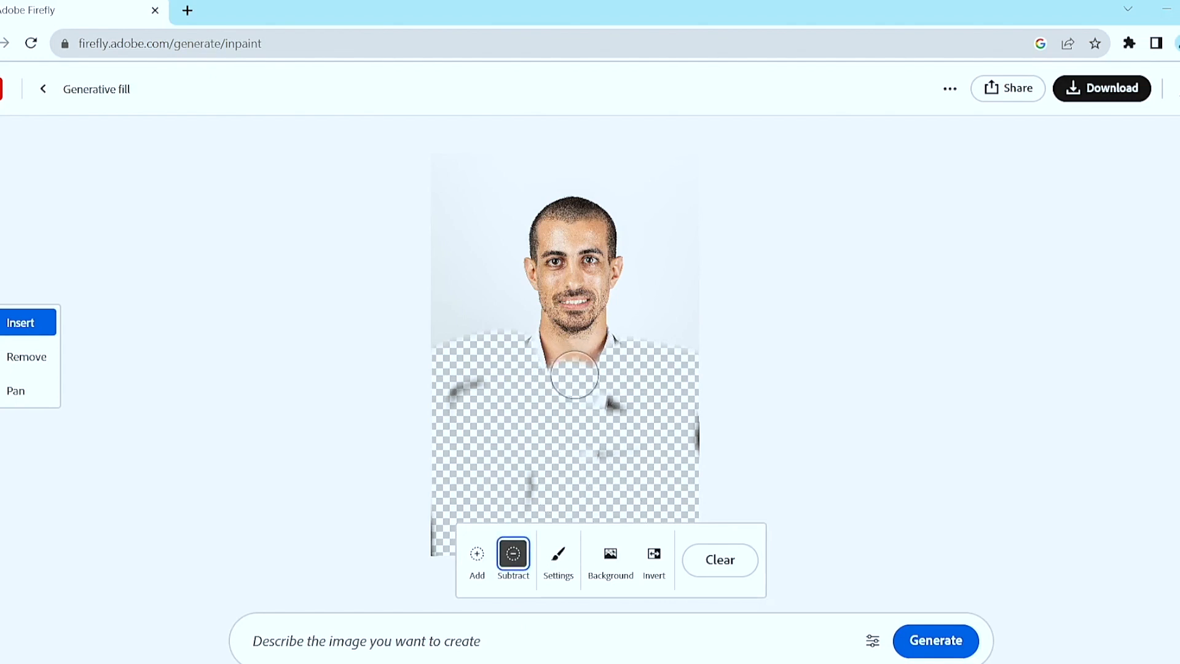
mouse_move(577, 369)
left_mouse_down()
mouse_move(553, 376)
mouse_move(591, 379)
left_mouse_up()
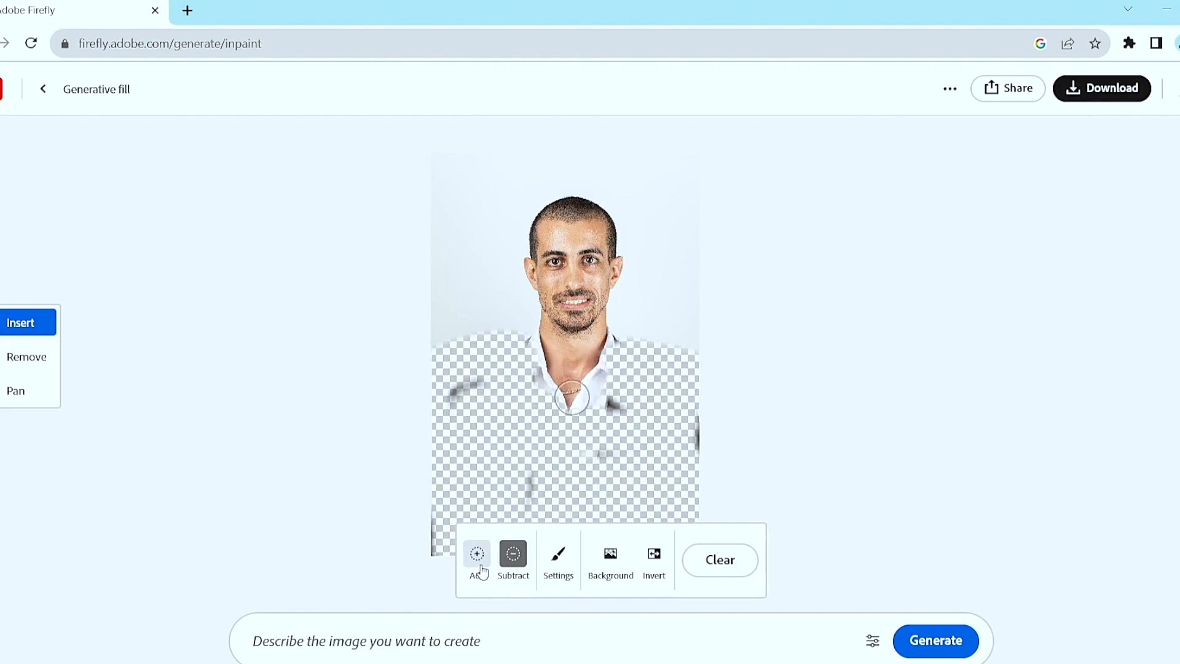
Add the remaining shirt collar and leftover jacket patches to the mask, leaving the neck and open chest unmasked.
left_click(482, 570)
mouse_move(628, 381)
left_mouse_down()
mouse_move(584, 481)
mouse_move(484, 498)
left_mouse_up()
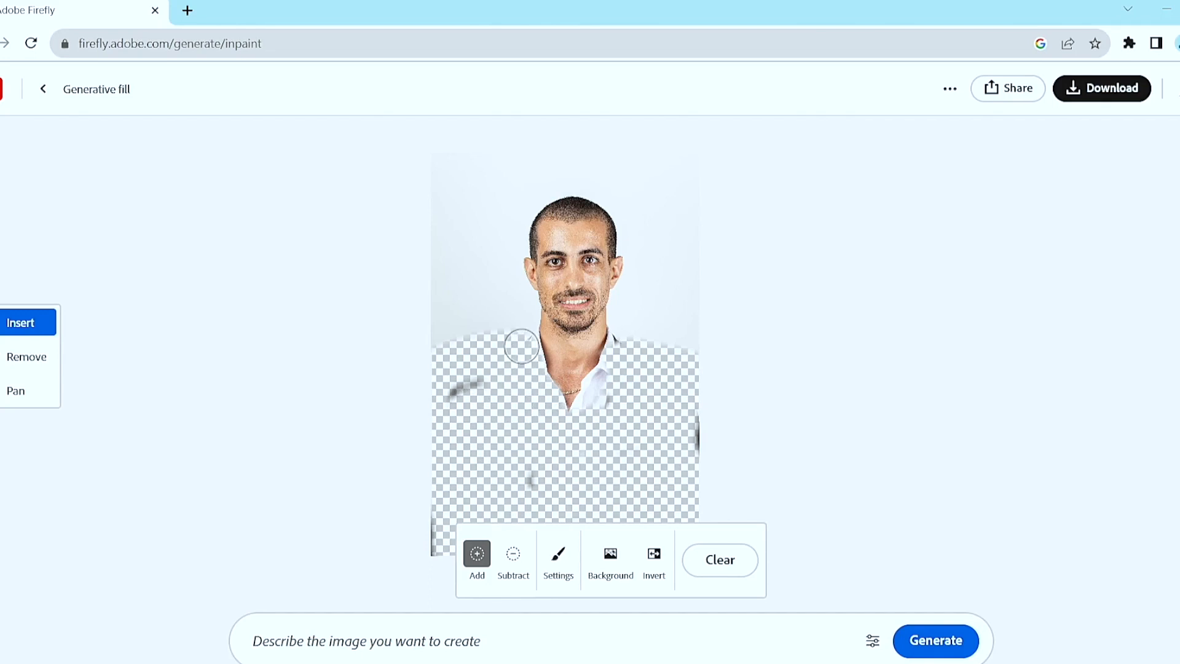
mouse_move(586, 437)
left_mouse_down()
mouse_move(612, 349)
mouse_move(583, 405)
left_mouse_up()
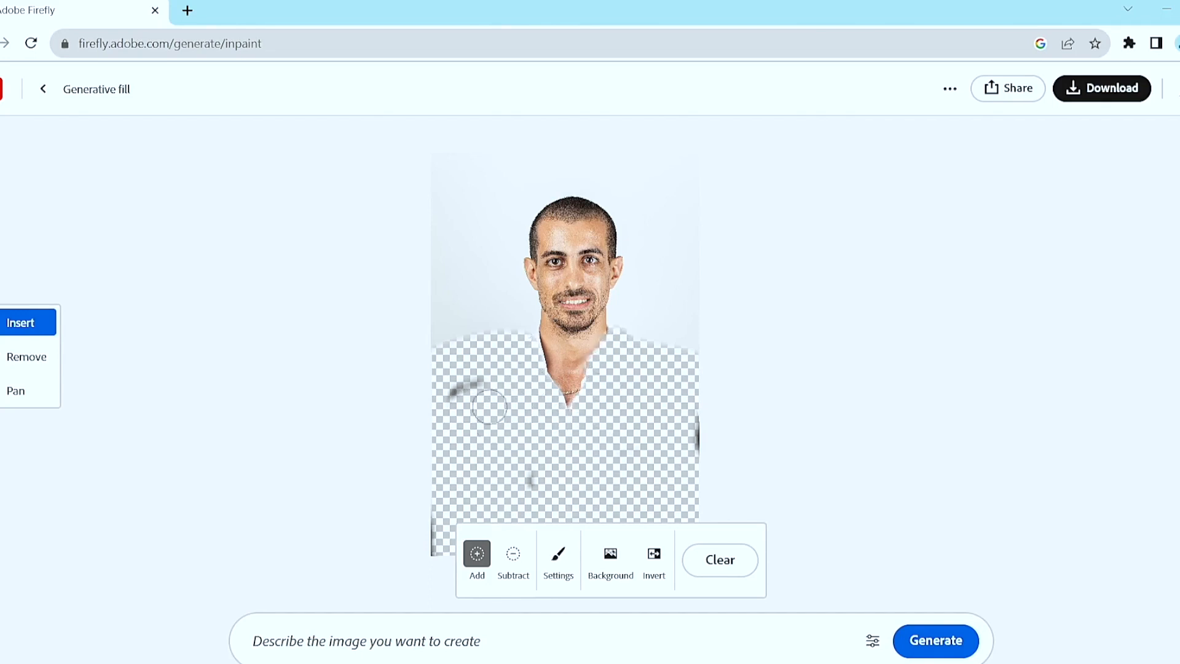
Generate replacement clothing for the masked area with the prompt "earing t-shirt".
left_click(329, 650)
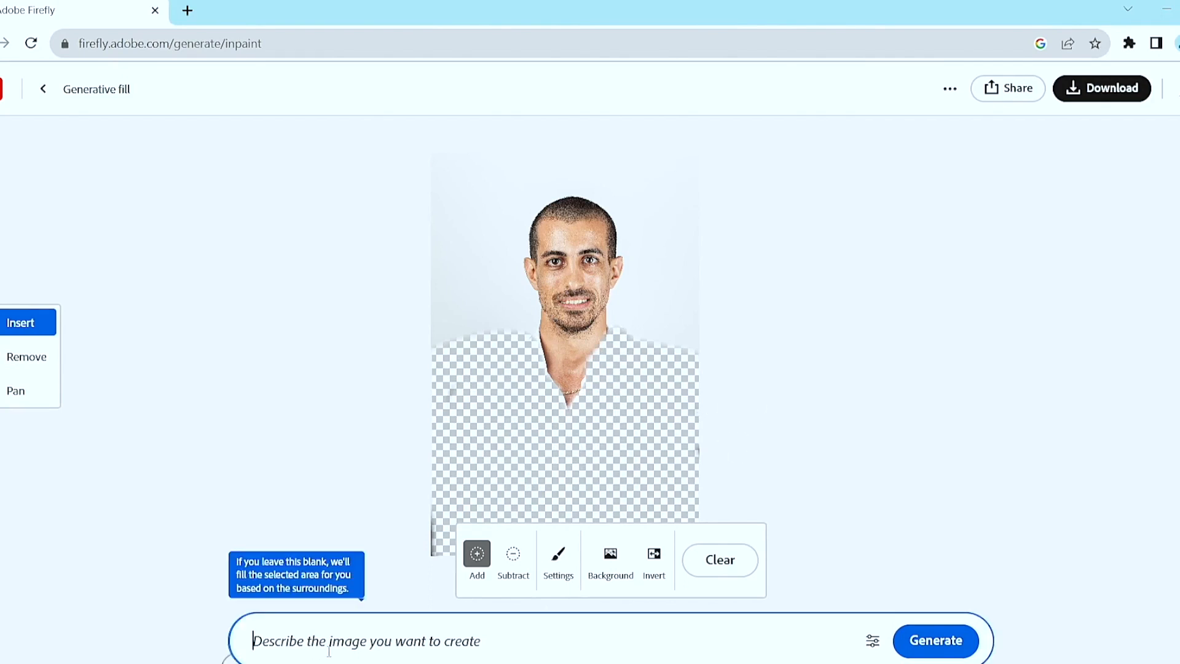
type("earing t-sg")
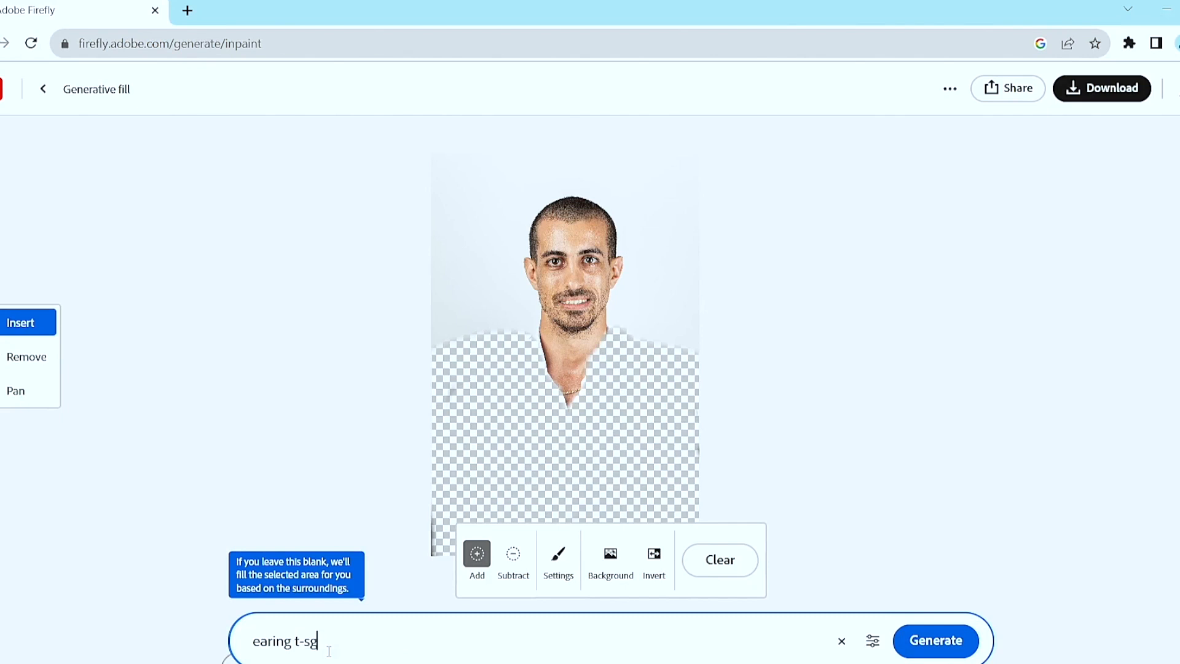
key("Return")
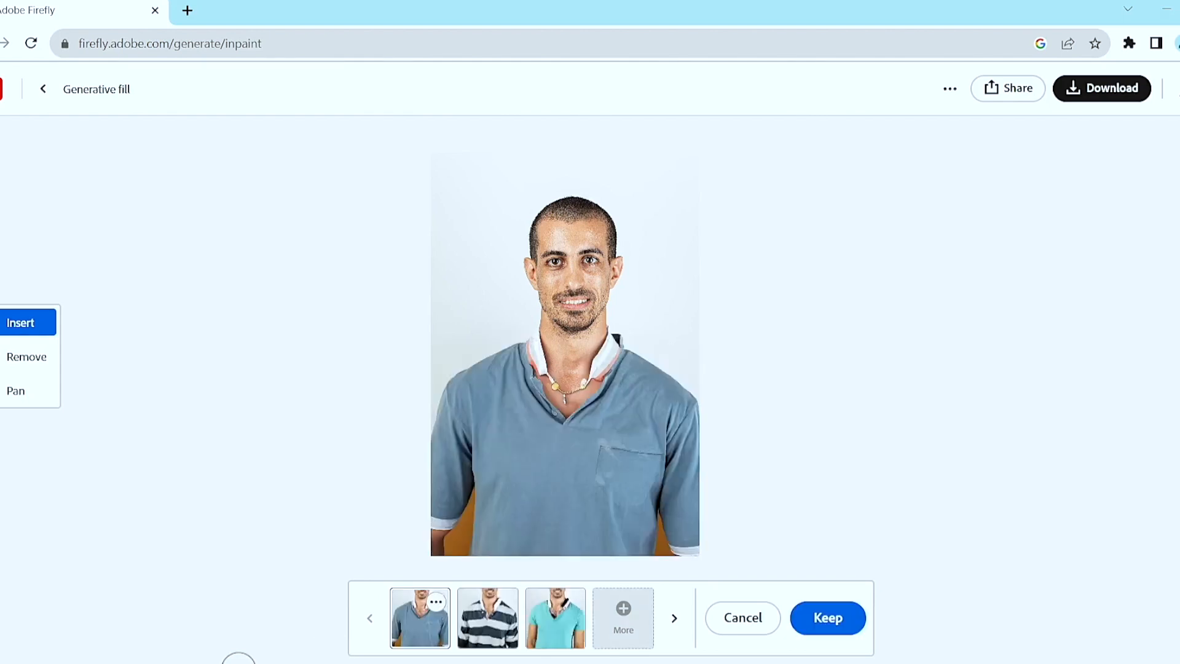
Compare the generated T-shirt variations, generate more of them, and discard all the results.
left_click(490, 623)
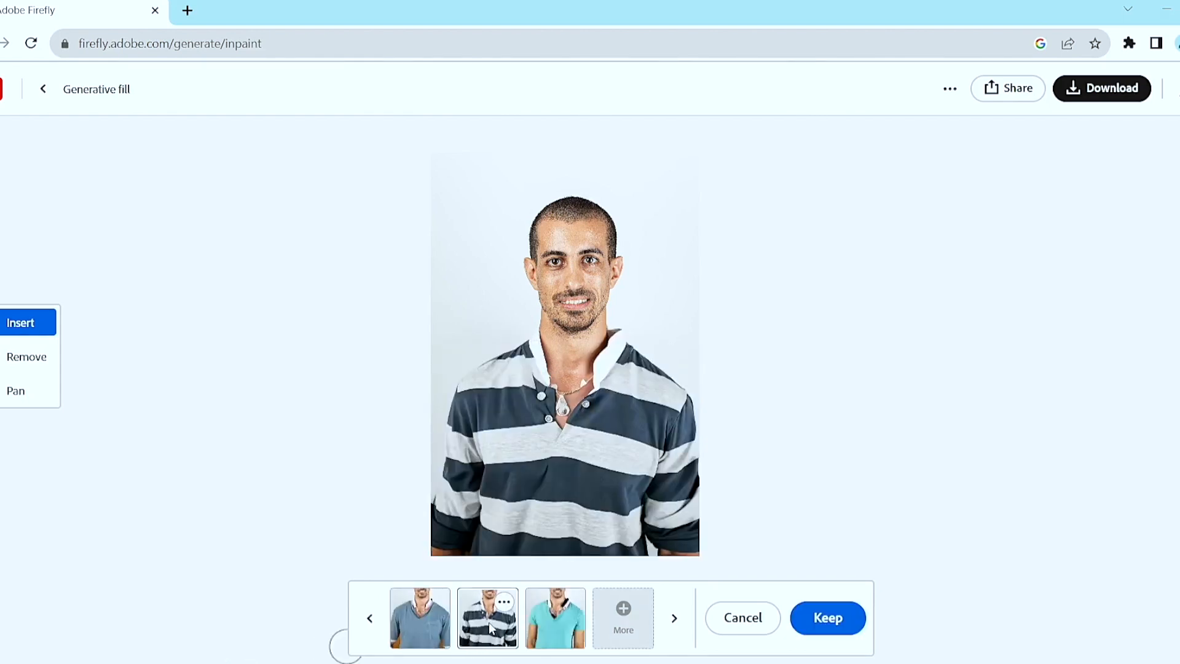
left_click(555, 611)
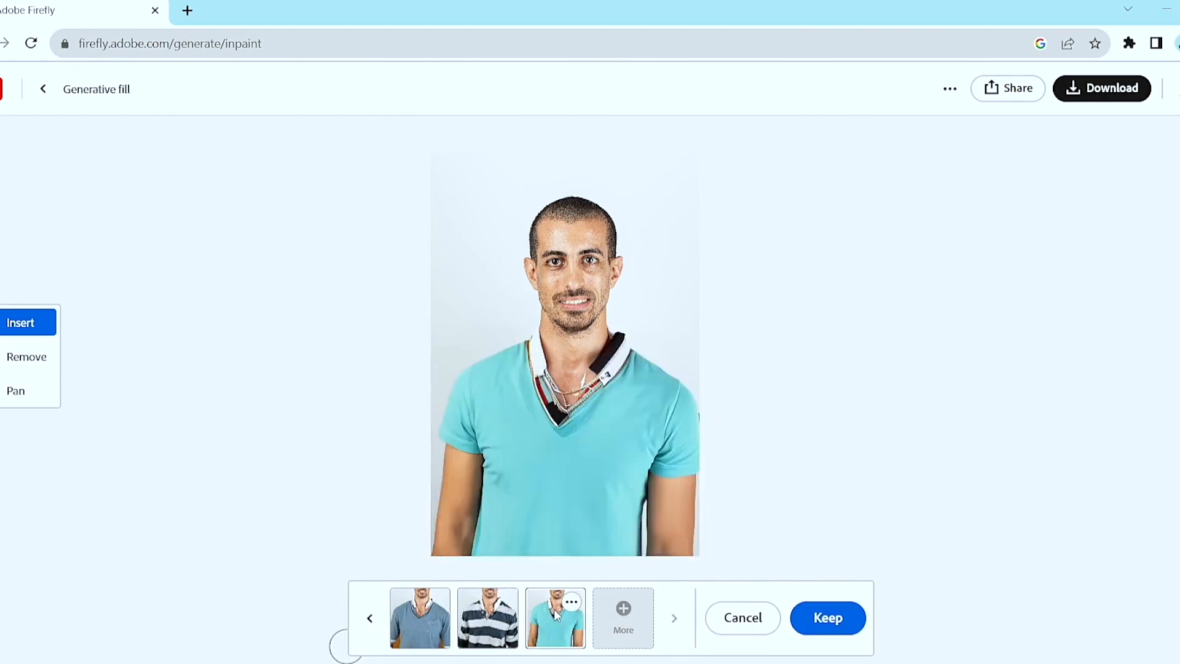
left_click(504, 619)
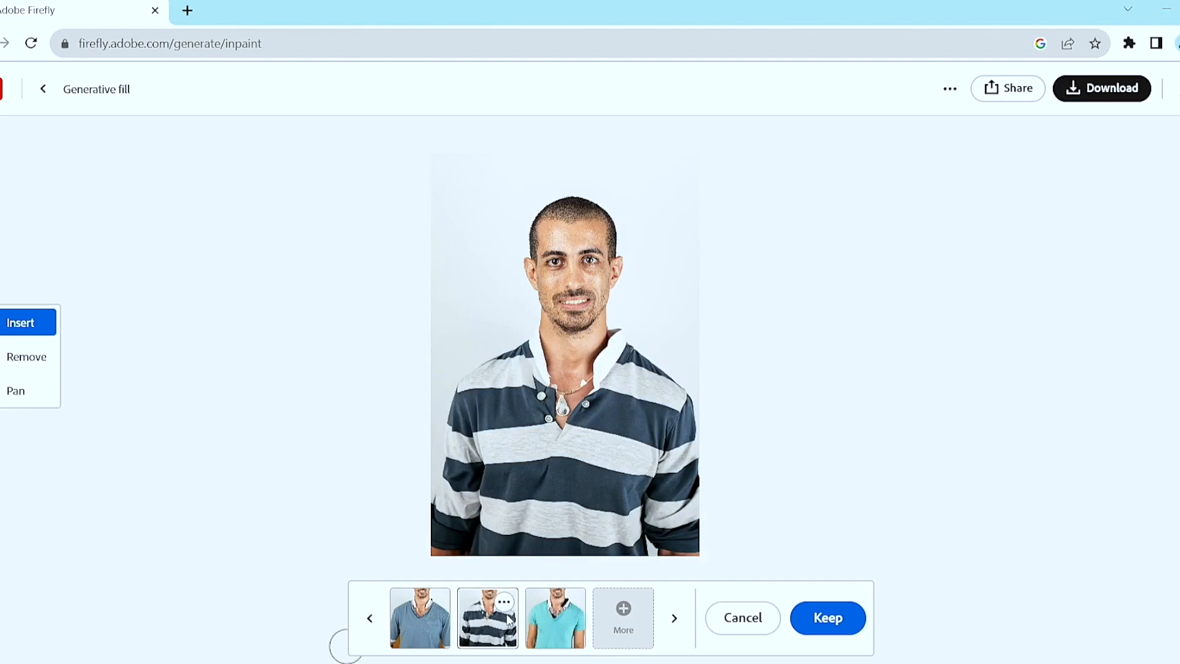
left_click(642, 633)
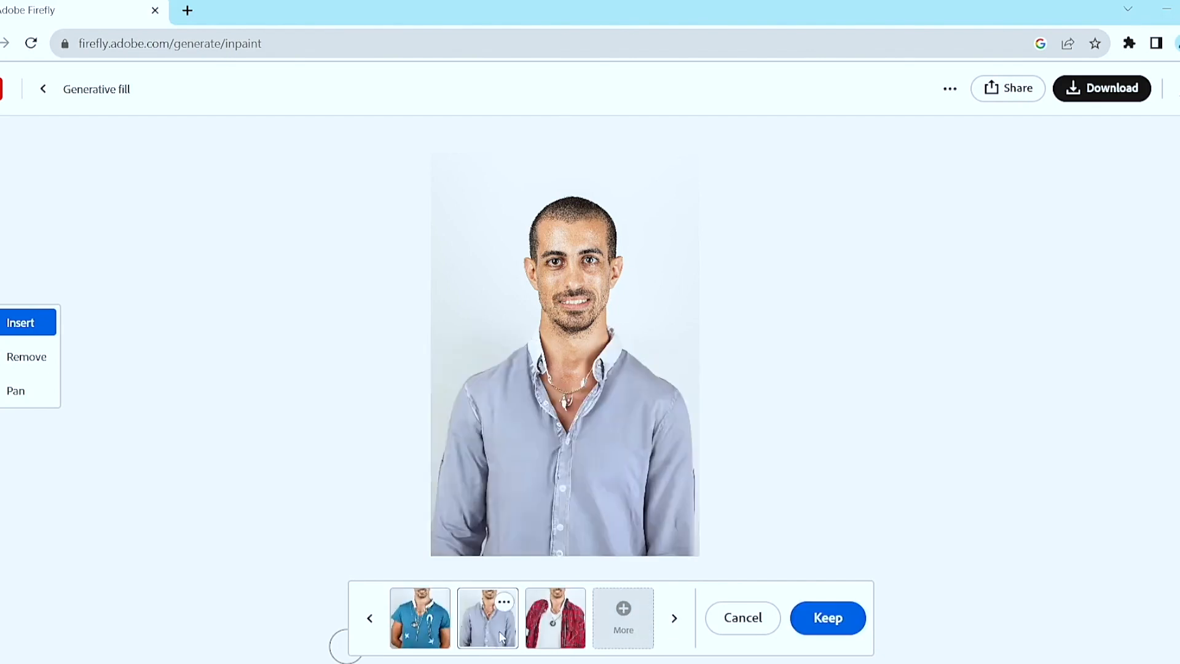
left_click(541, 639)
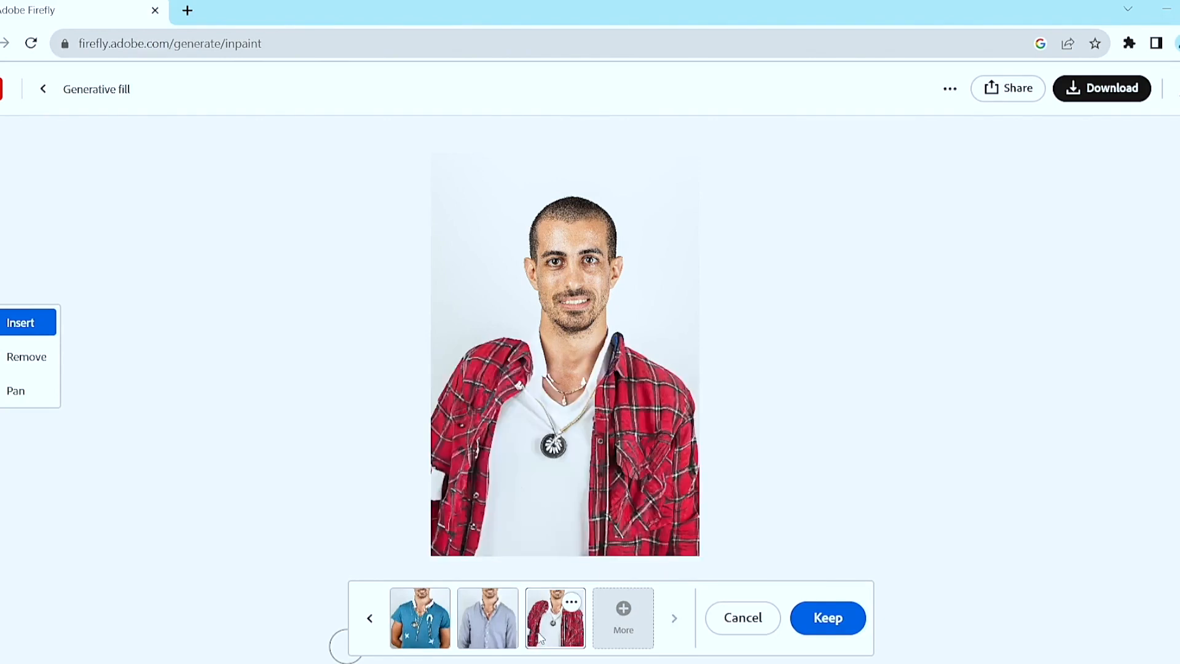
left_click(433, 638)
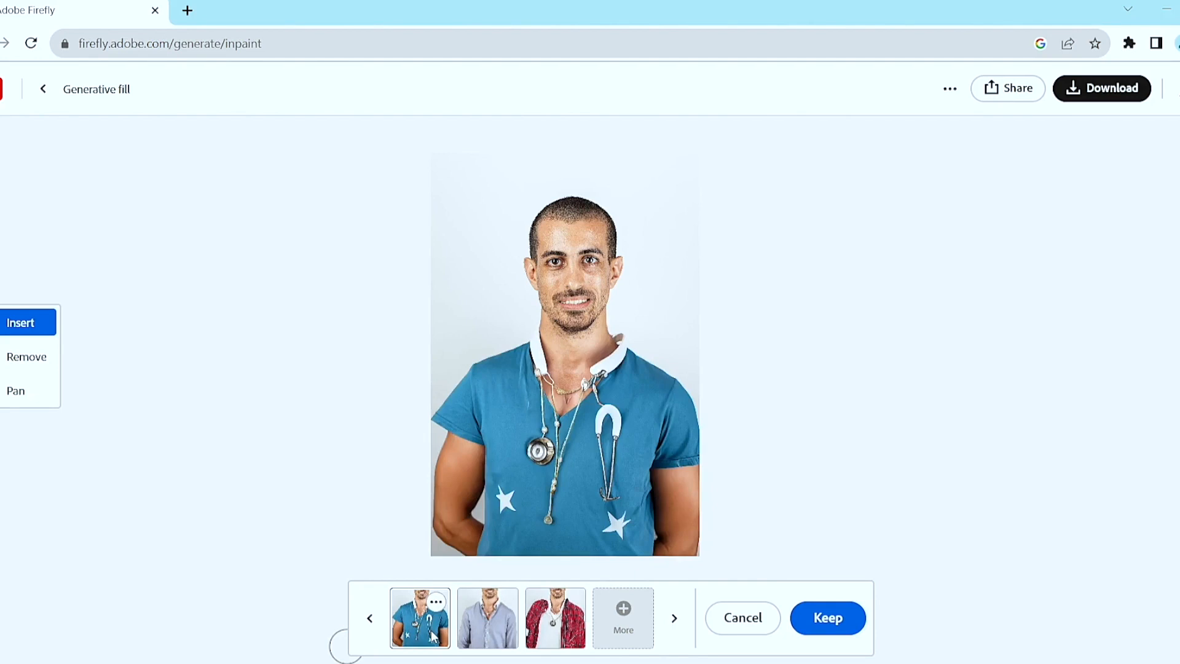
left_click(740, 623)
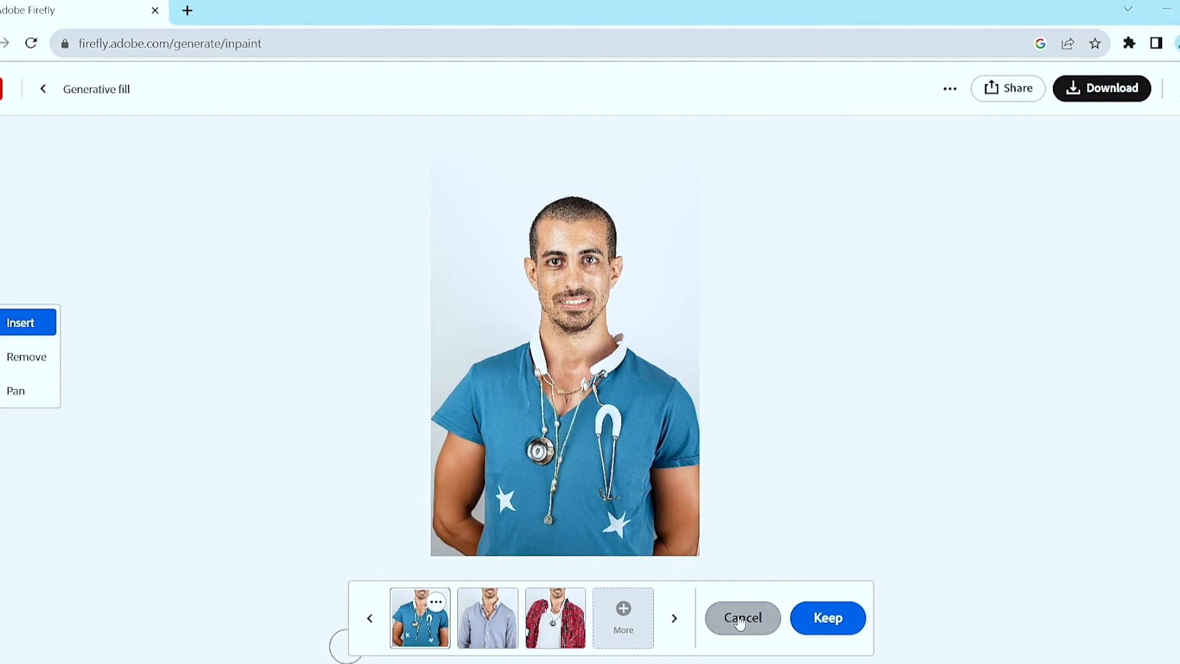
Replace the prompt with one starting "wearing blue jacket and", generate the clothing, and preview the second variation.
left_click_drag(330, 640, 247, 623)
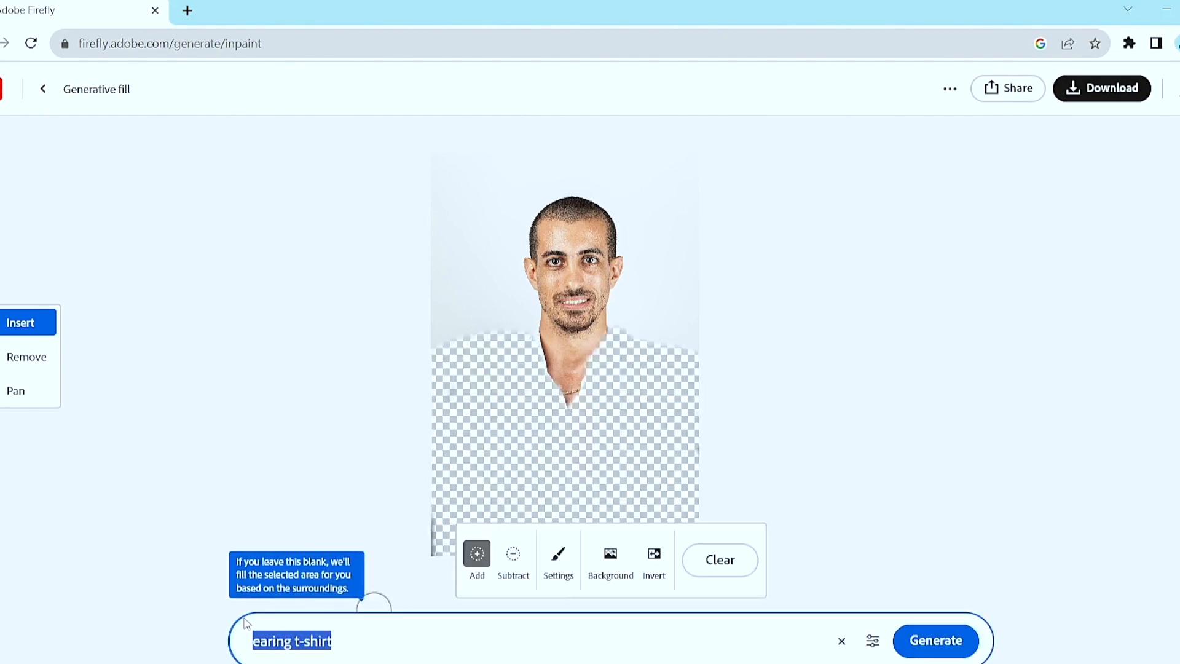
key("BackSpace")
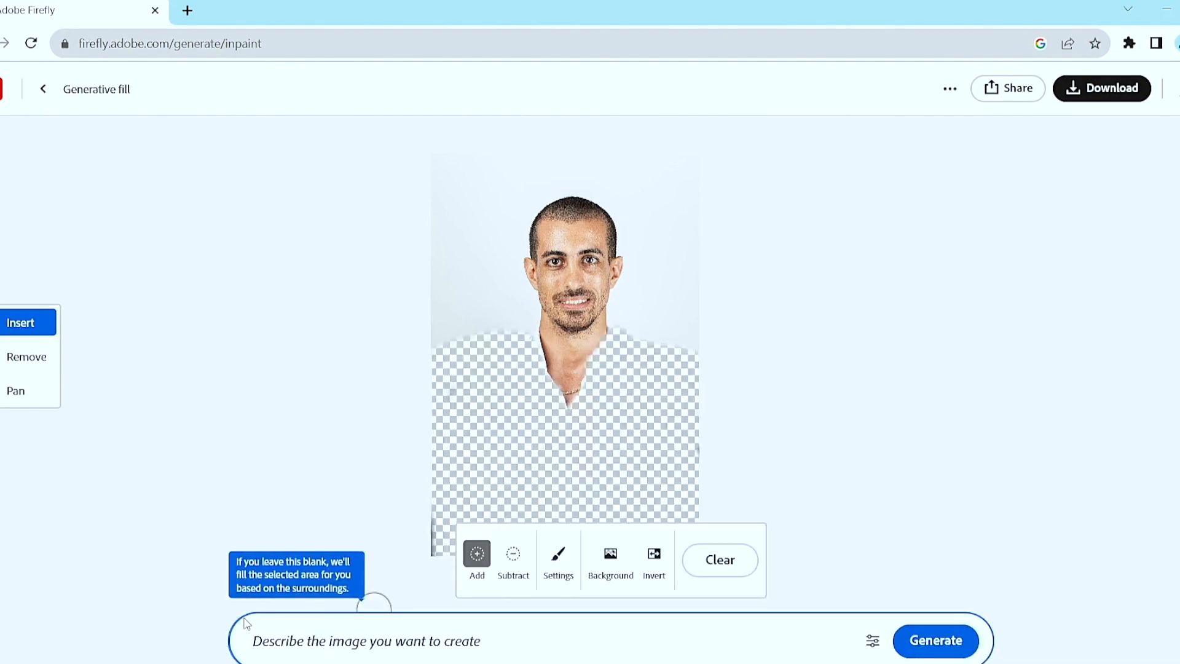
type("wearing blue ")
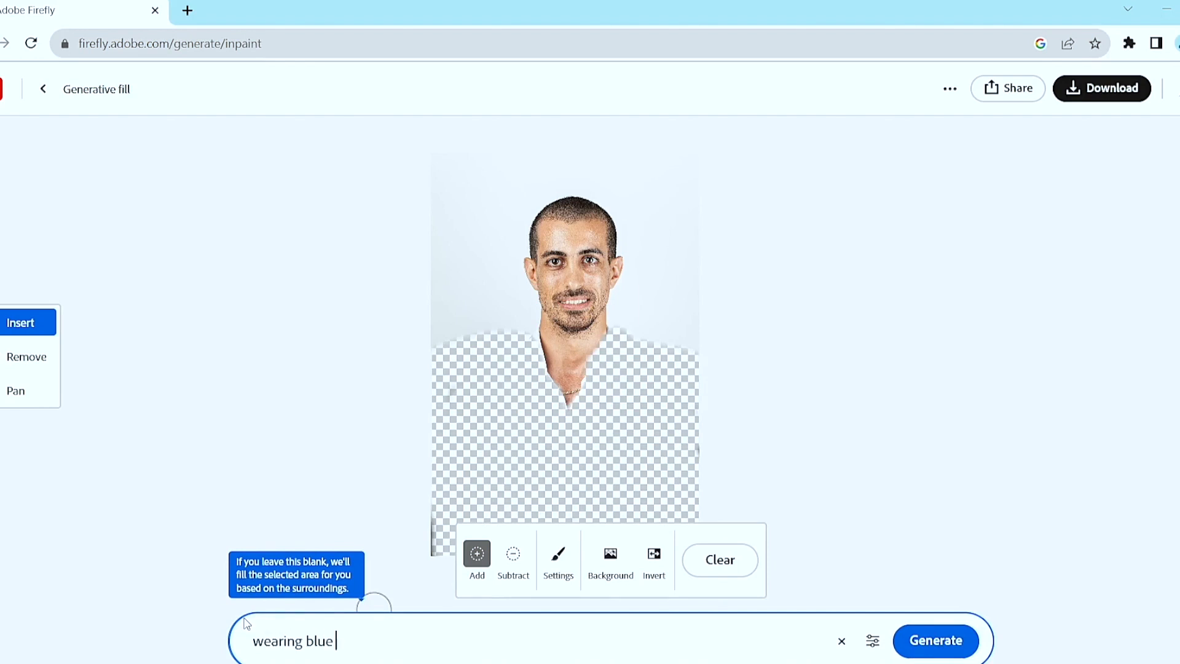
type("jacket and w")
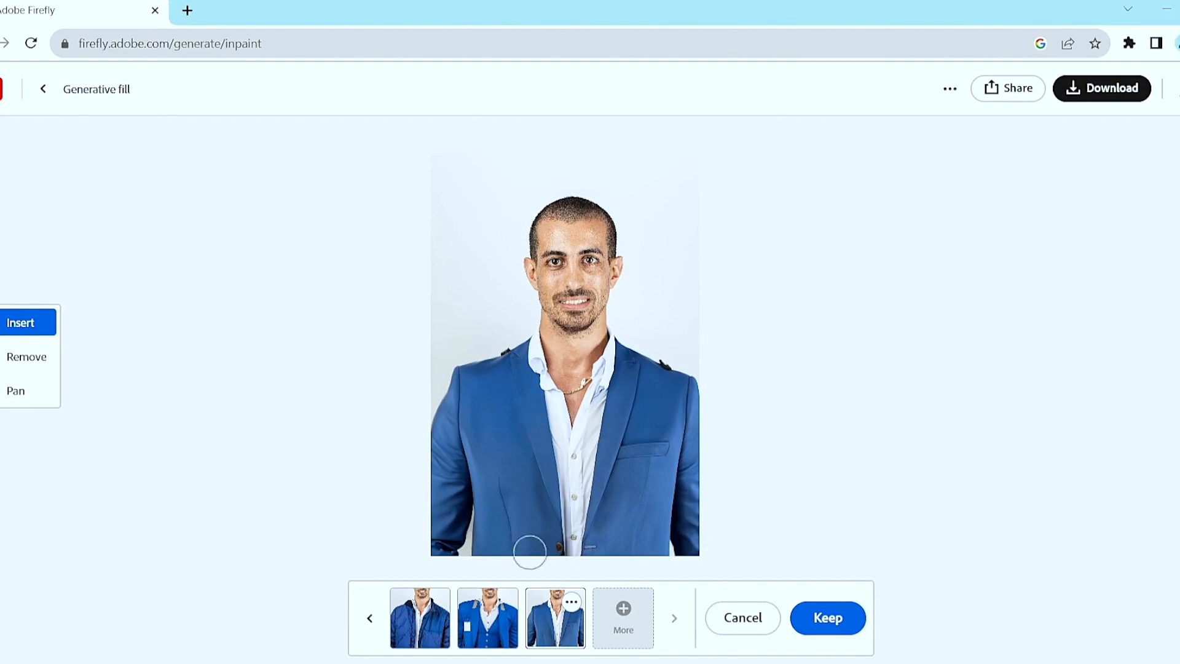
left_click(502, 625)
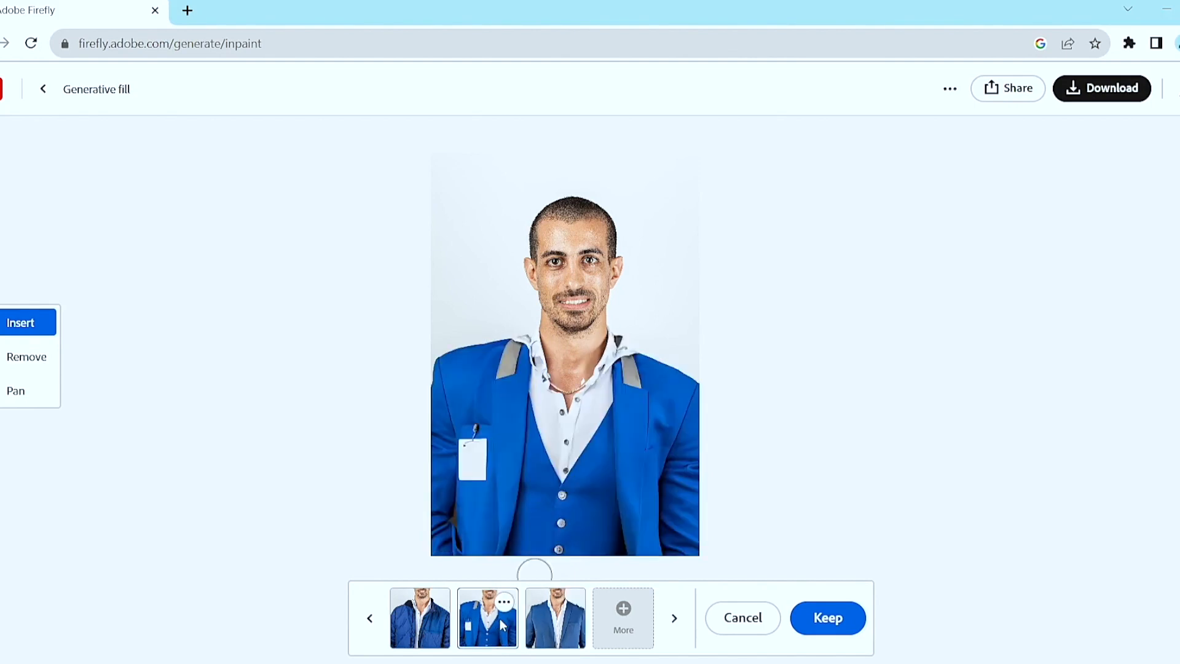
Compare the remaining blue jacket variations, discard all of them, and clear the clothing mask from the portrait.
left_click(431, 628)
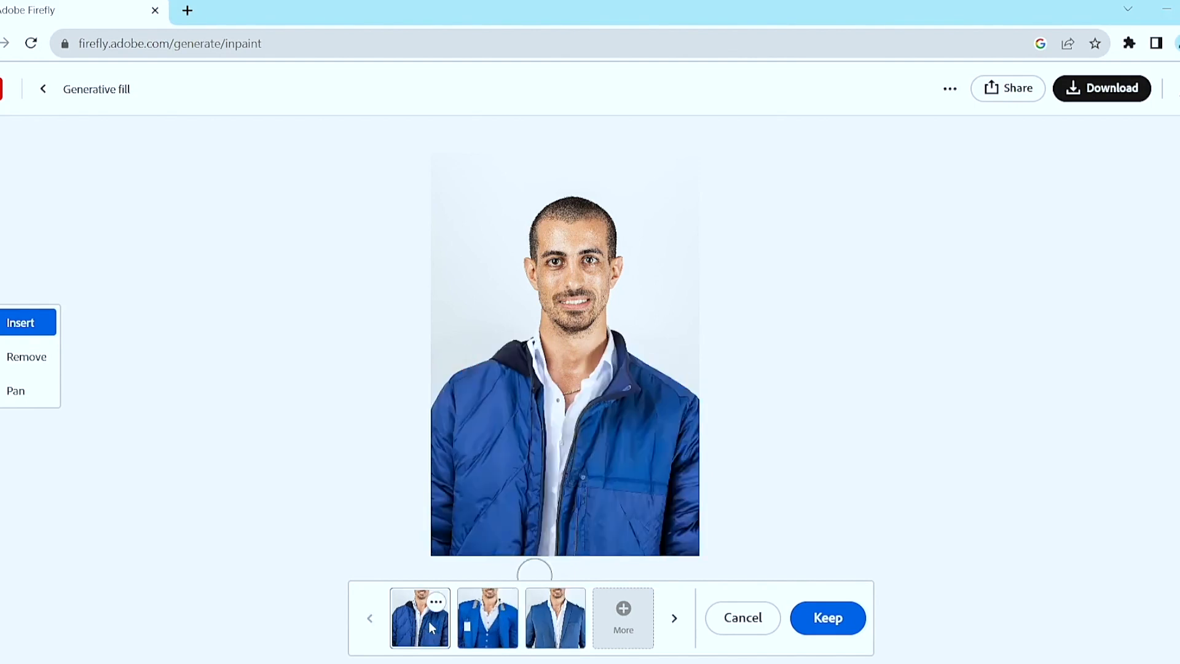
left_click(563, 621)
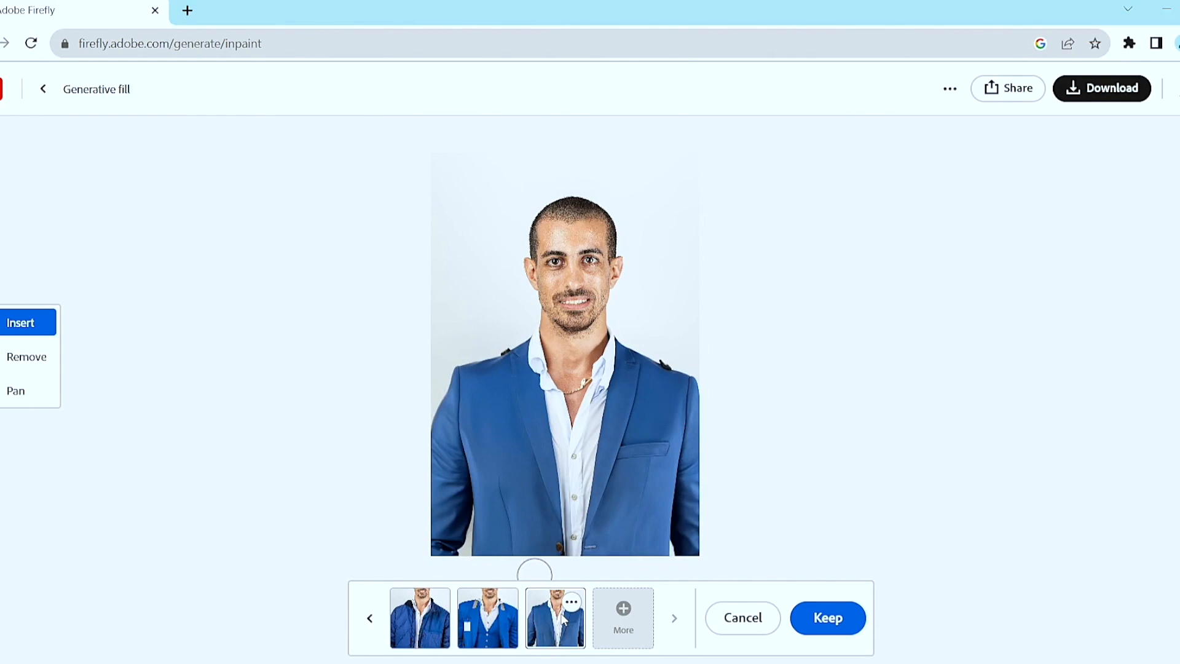
left_click(752, 634)
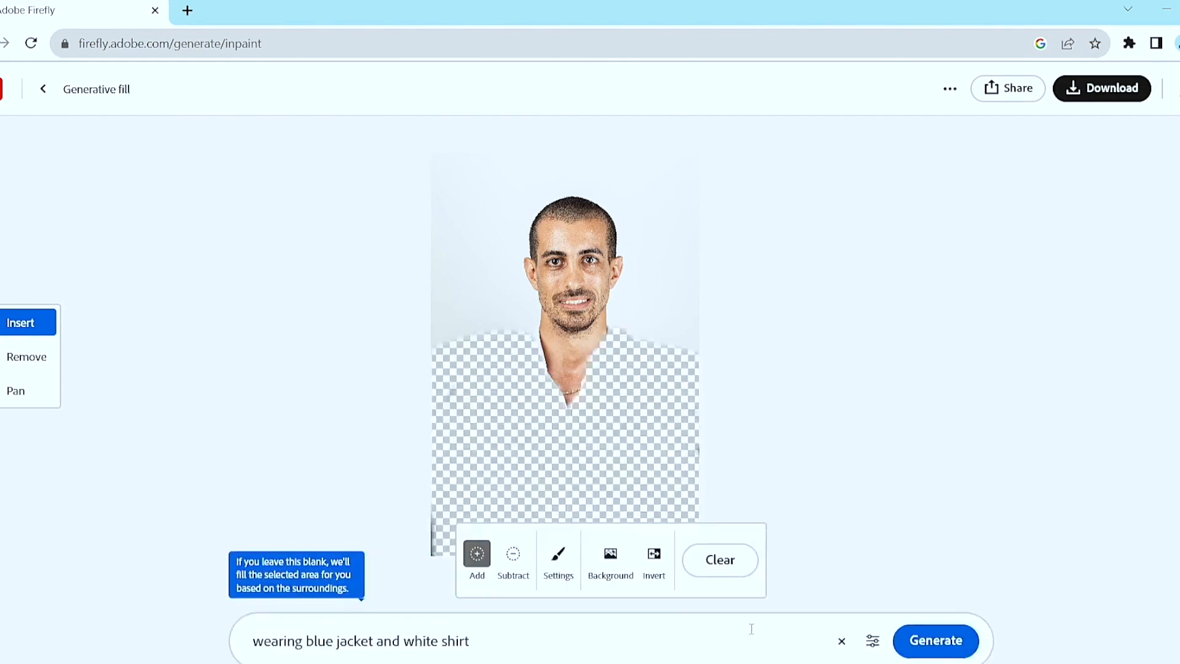
left_click(714, 566)
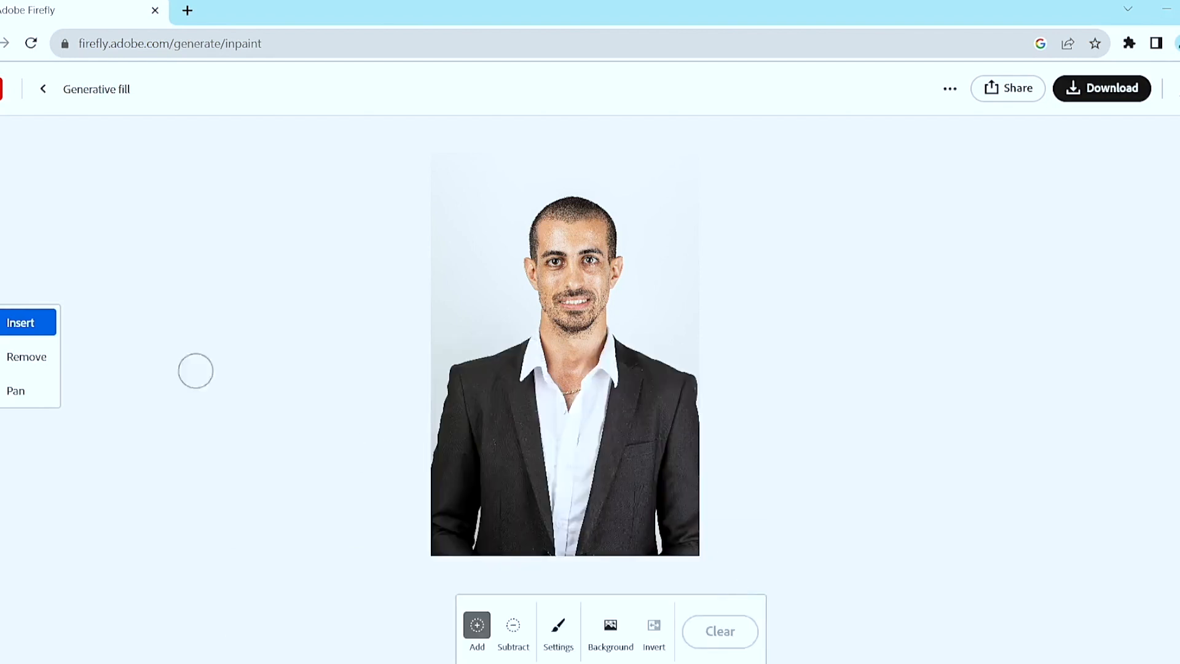
Leave the portrait and upload the street market photo of the uniformed officer for Generative fill.
left_click(44, 89)
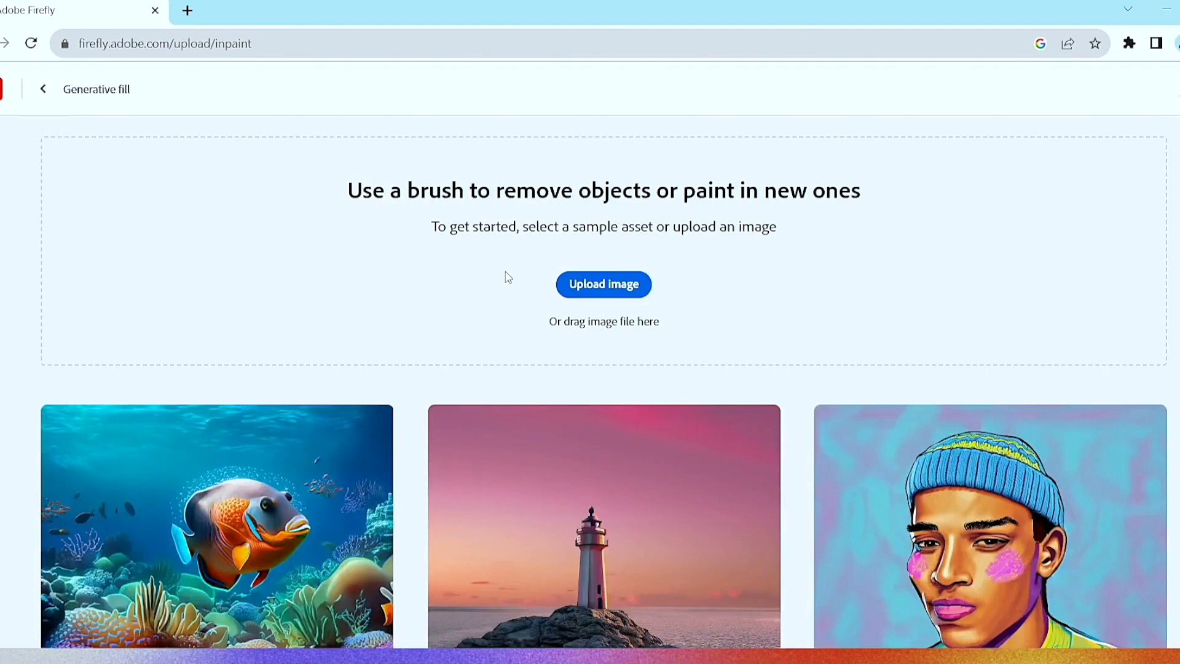
left_click(582, 281)
double_click(367, 183)
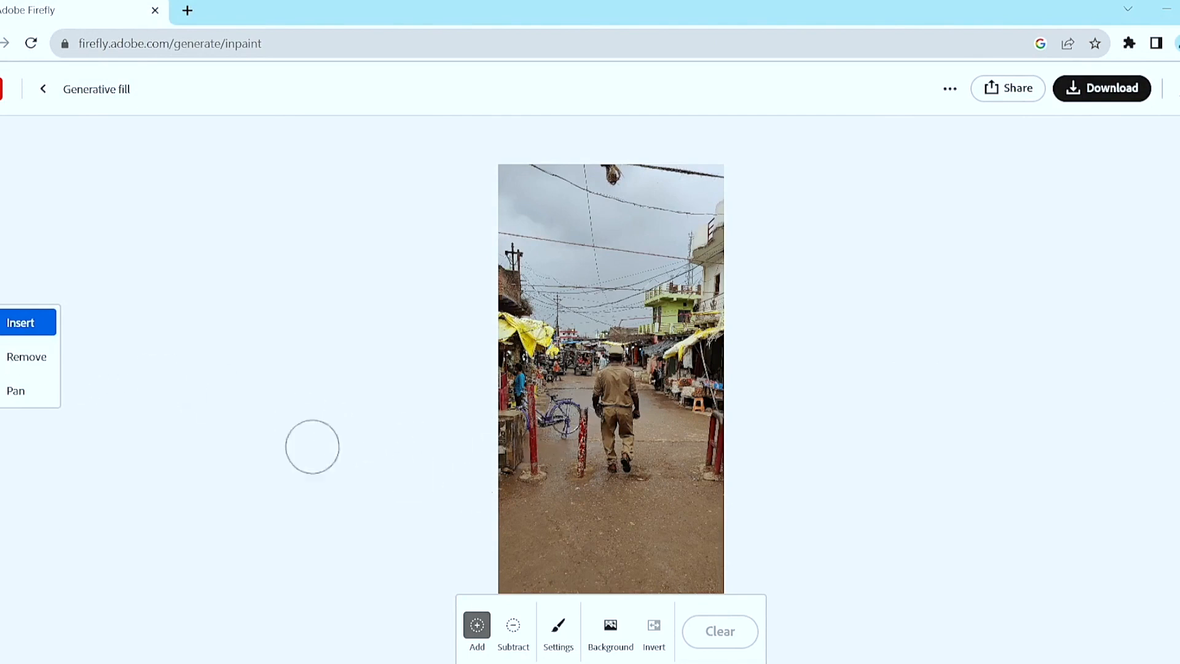
Switch to removing objects and reduce the brush size for masking the officer.
left_click(30, 358)
key("bracketleft")
key("bracketleft")
key("bracketleft")
key("bracketleft")
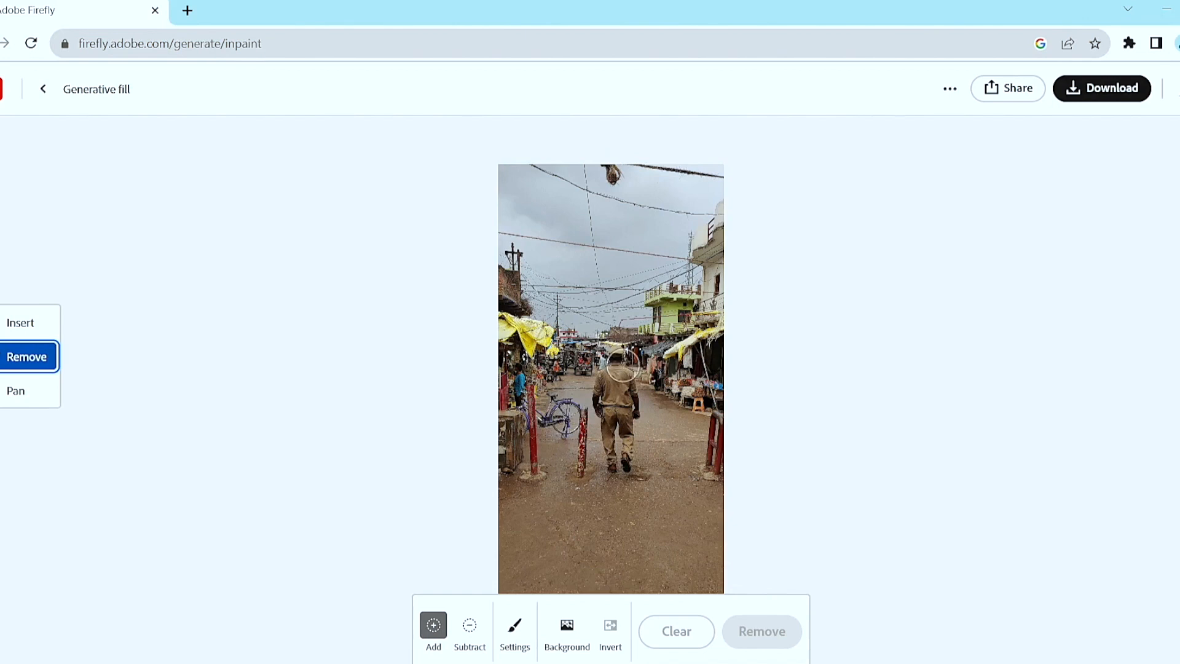
Examine the officer and the surrounding market street up close.
scroll(622, 364, "up", 5)
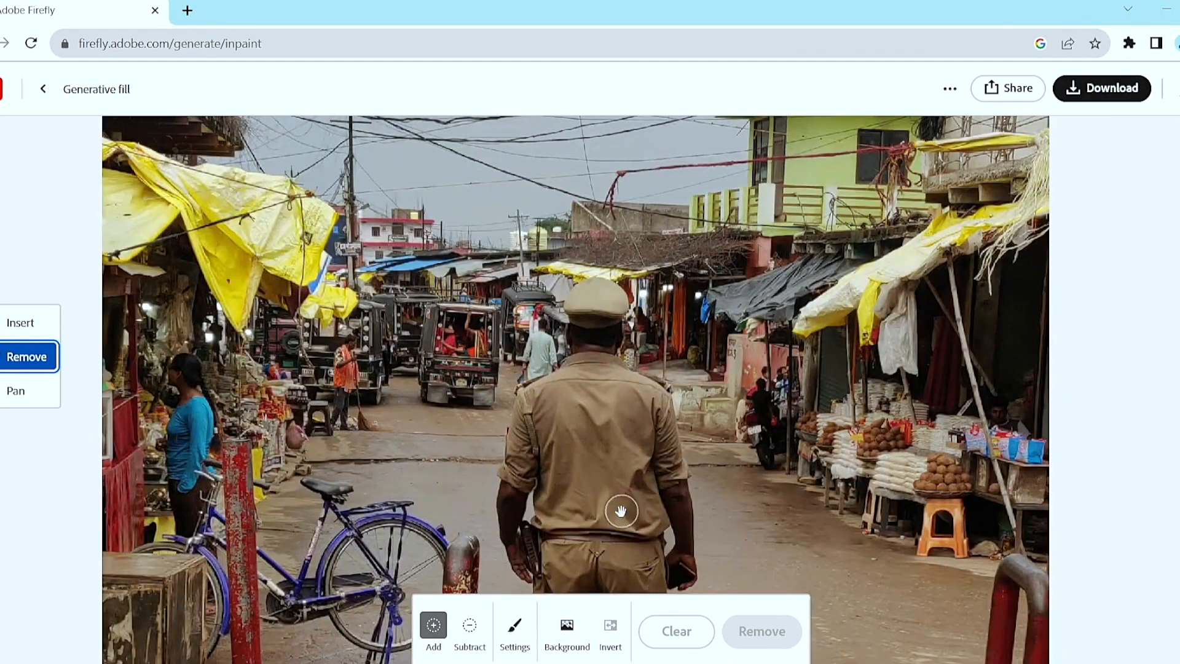
key("space")
left_click_drag(616, 508, 614, 336)
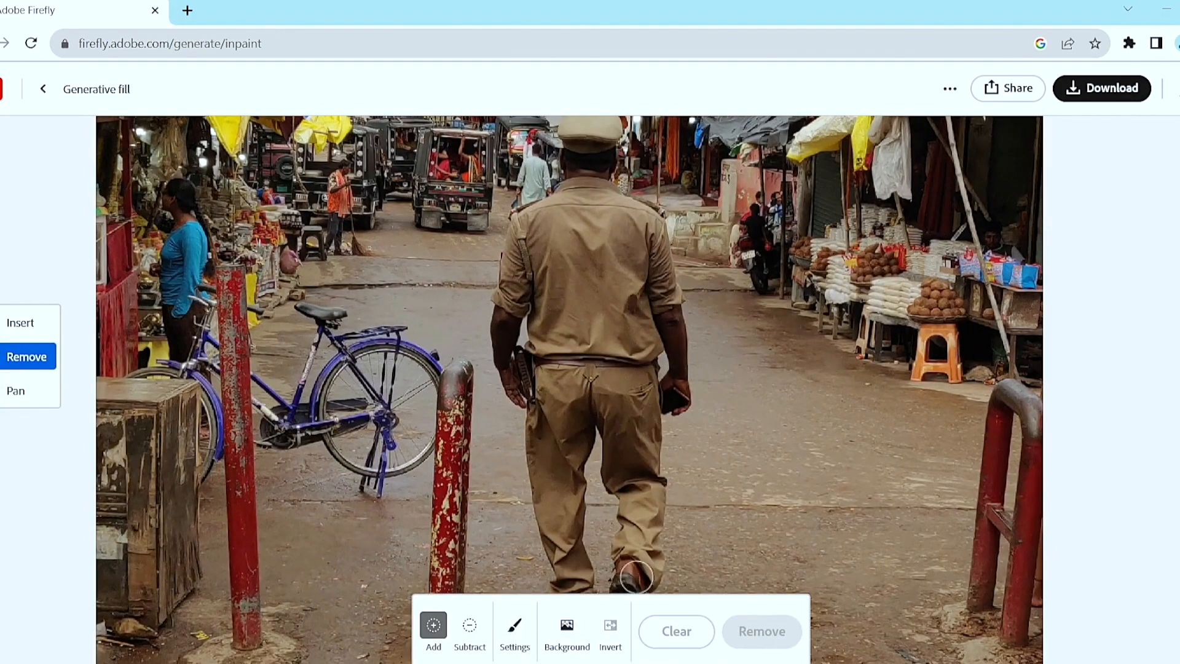
key("space")
mouse_move(687, 585)
left_mouse_down()
mouse_move(686, 513)
mouse_move(680, 594)
left_mouse_up()
left_click_drag(632, 377, 629, 494)
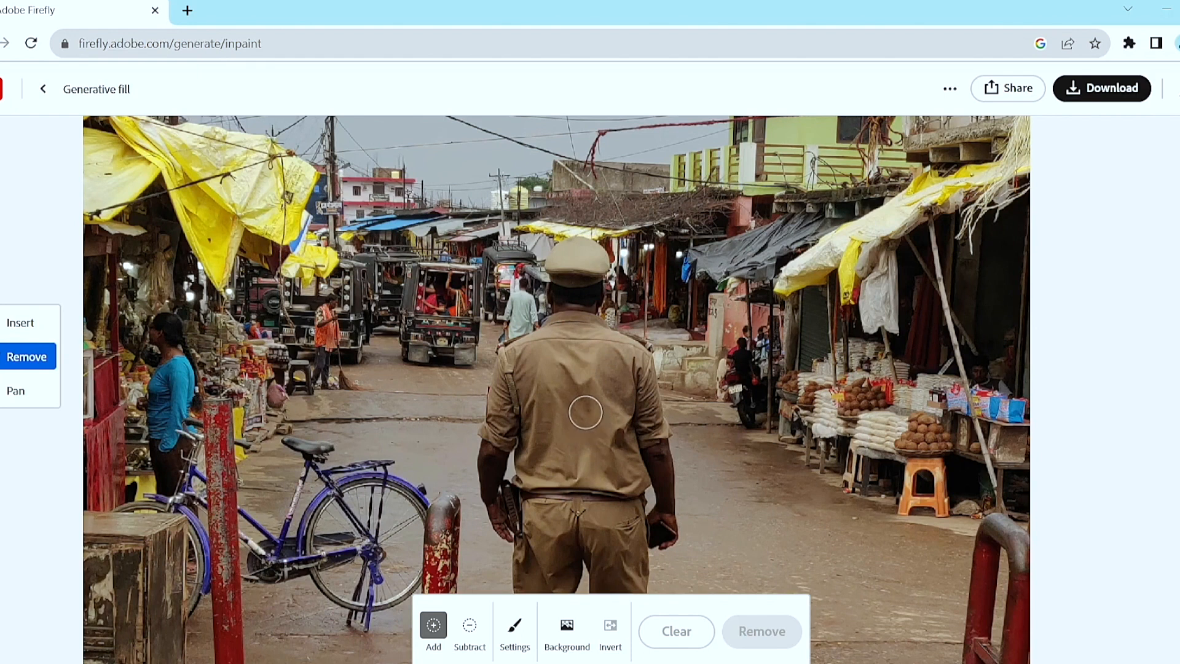
scroll(585, 412, "down", 5)
scroll(586, 412, "down", 5)
scroll(585, 412, "up", 3)
Mask the whole officer walking along the road, including his shadow area, and remove him from the photo.
key("space")
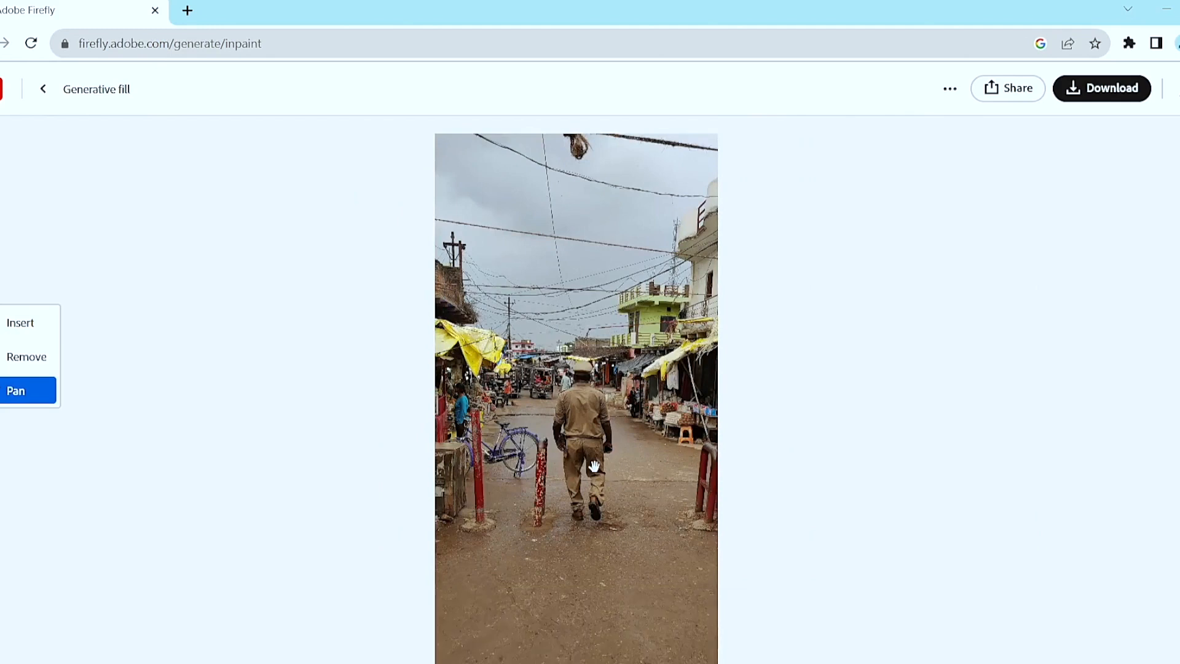
left_click_drag(595, 467, 599, 320)
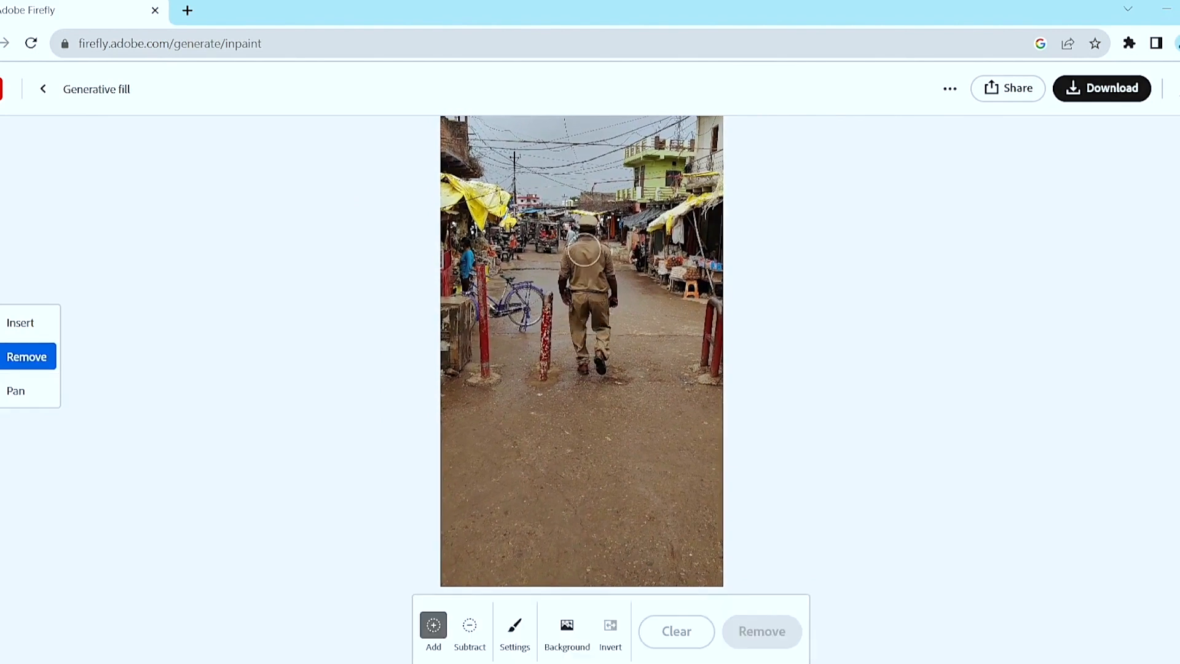
mouse_move(589, 225)
left_mouse_down()
mouse_move(619, 317)
mouse_move(593, 378)
mouse_move(570, 283)
mouse_move(577, 257)
mouse_move(604, 318)
mouse_move(581, 269)
left_mouse_up()
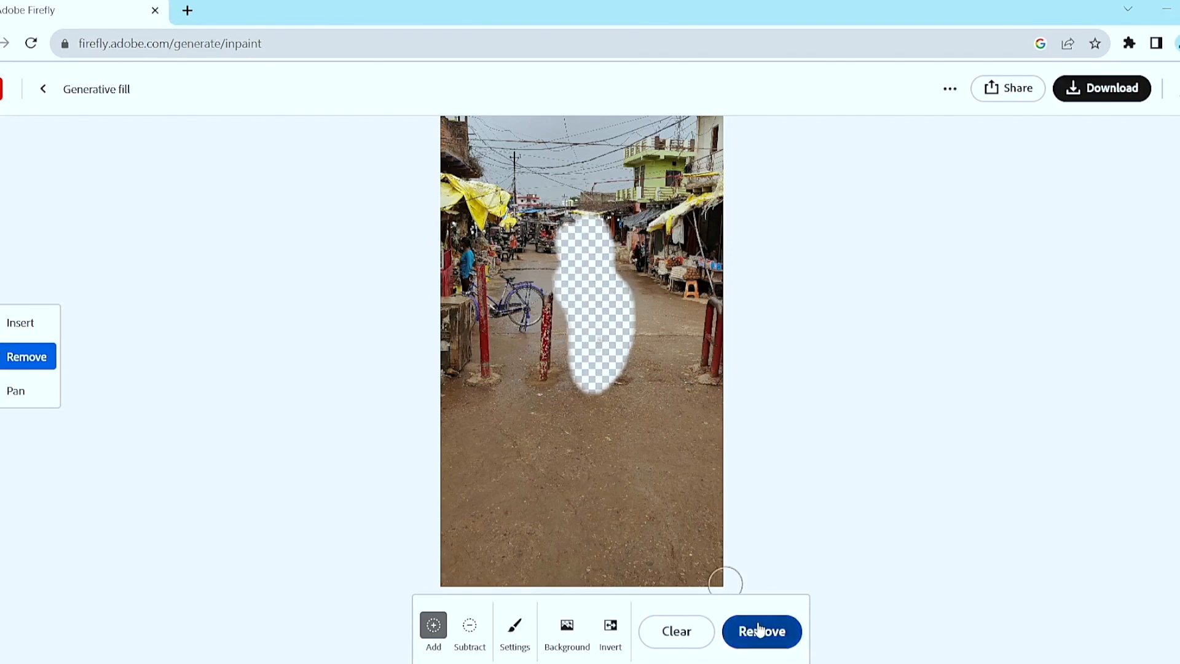
left_click(761, 630)
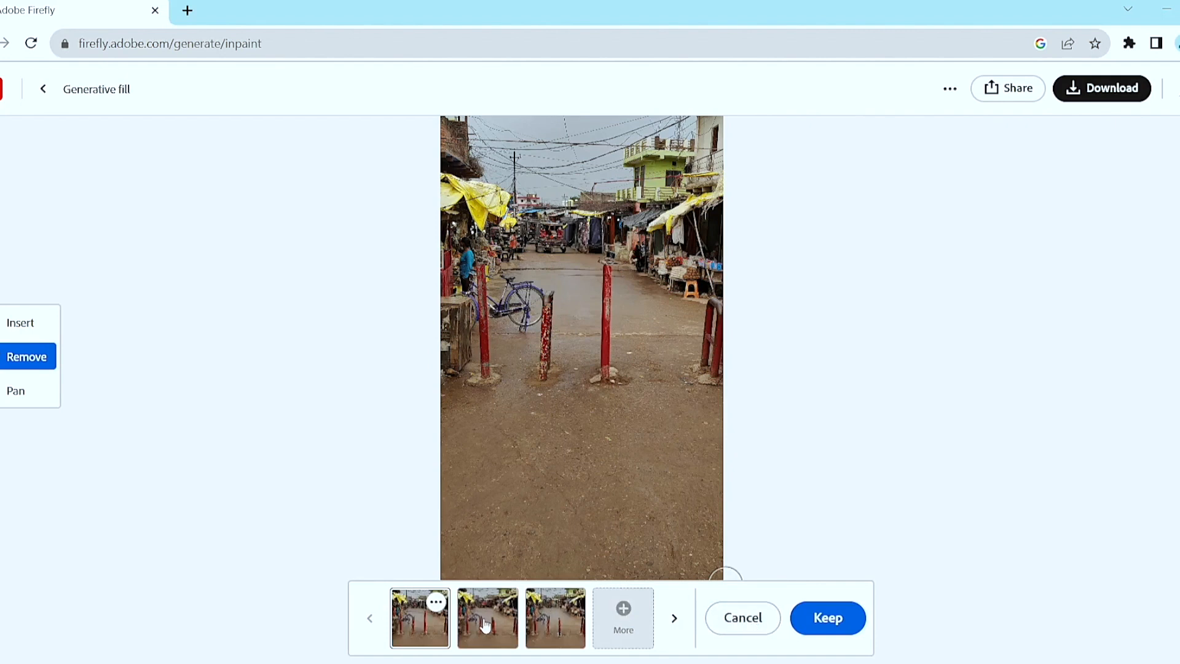
Compare the three removal variations and select the first one.
left_click(484, 621)
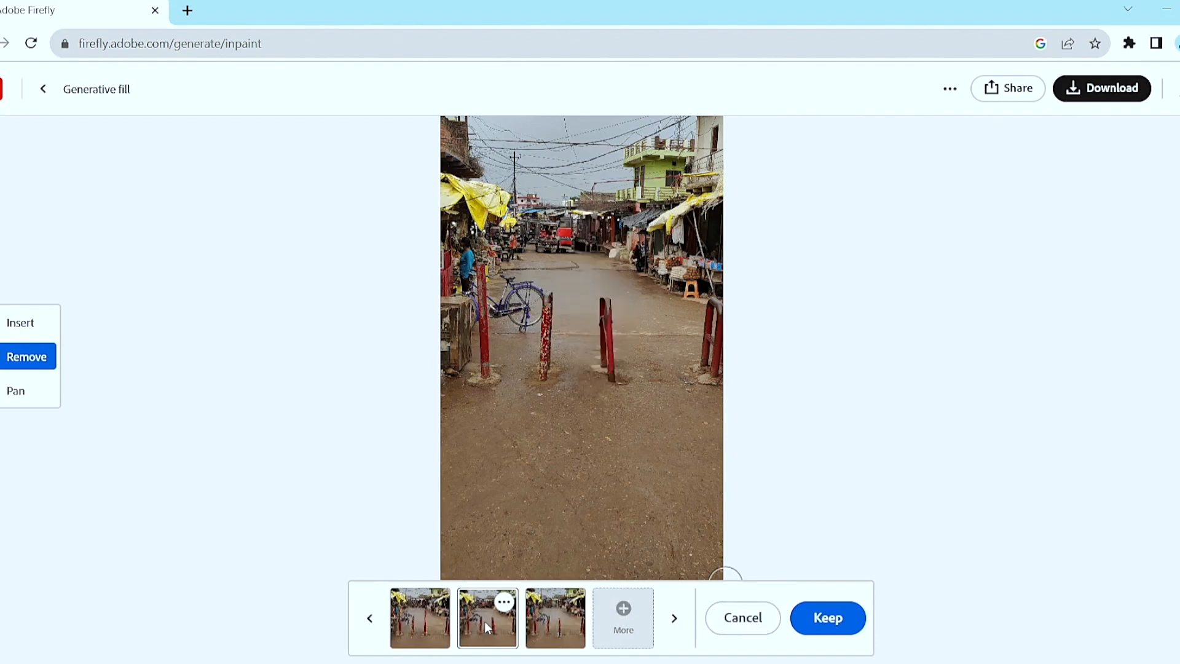
left_click(548, 631)
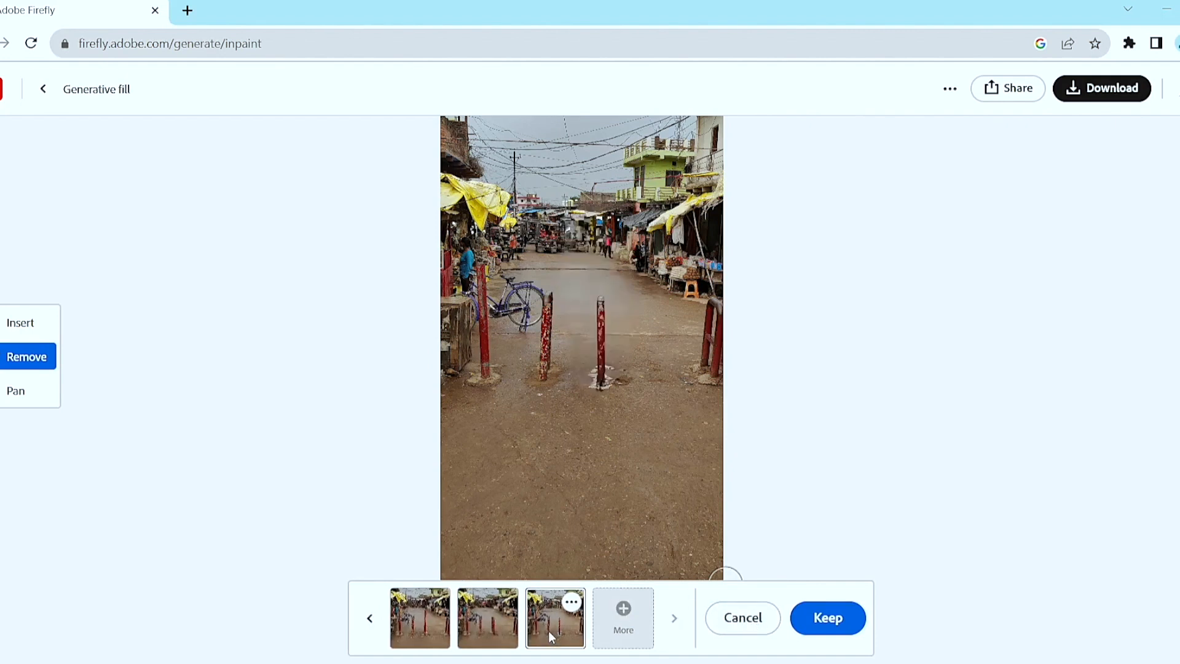
left_click(430, 622)
left_click(480, 642)
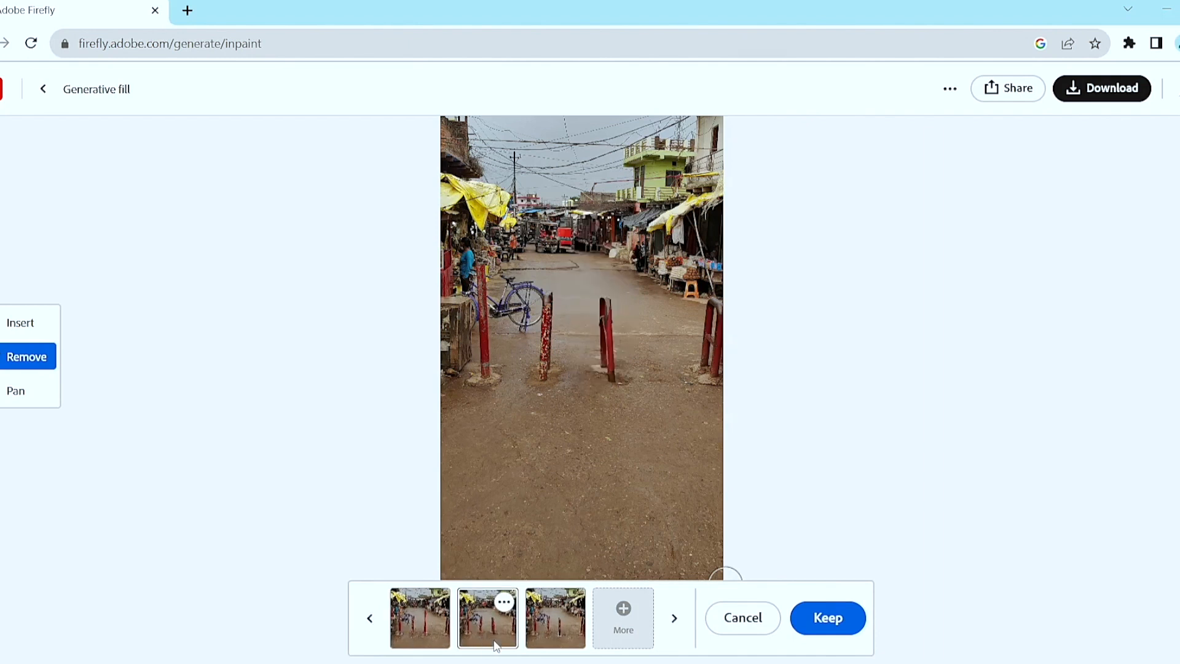
left_click(544, 647)
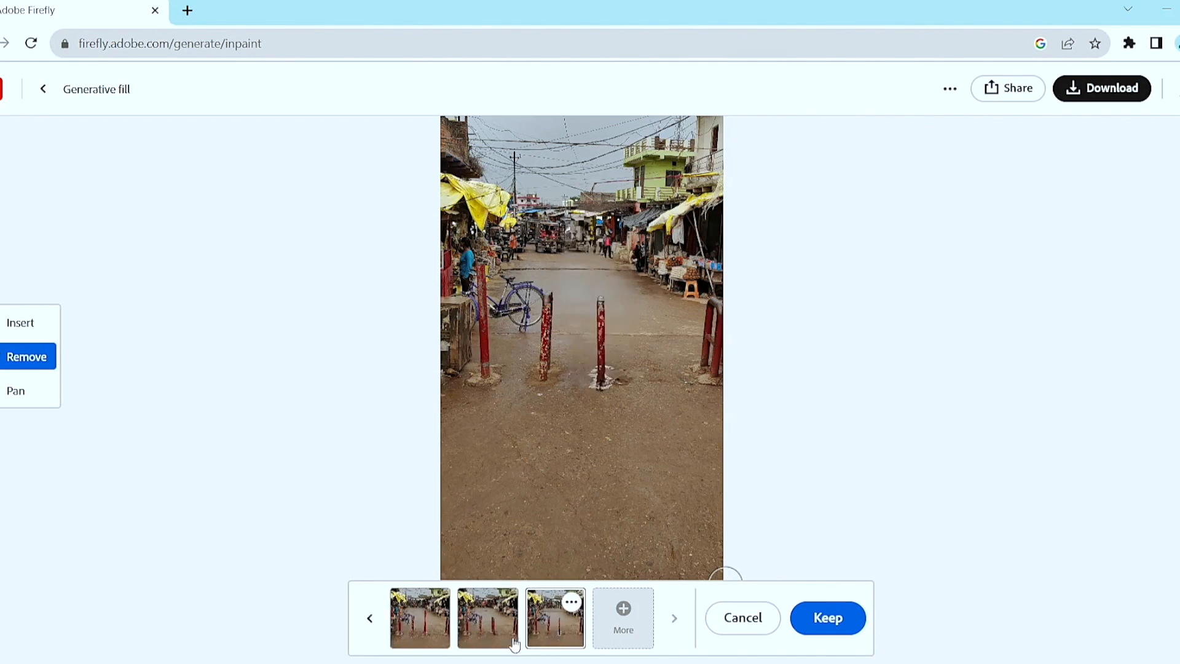
left_click(441, 636)
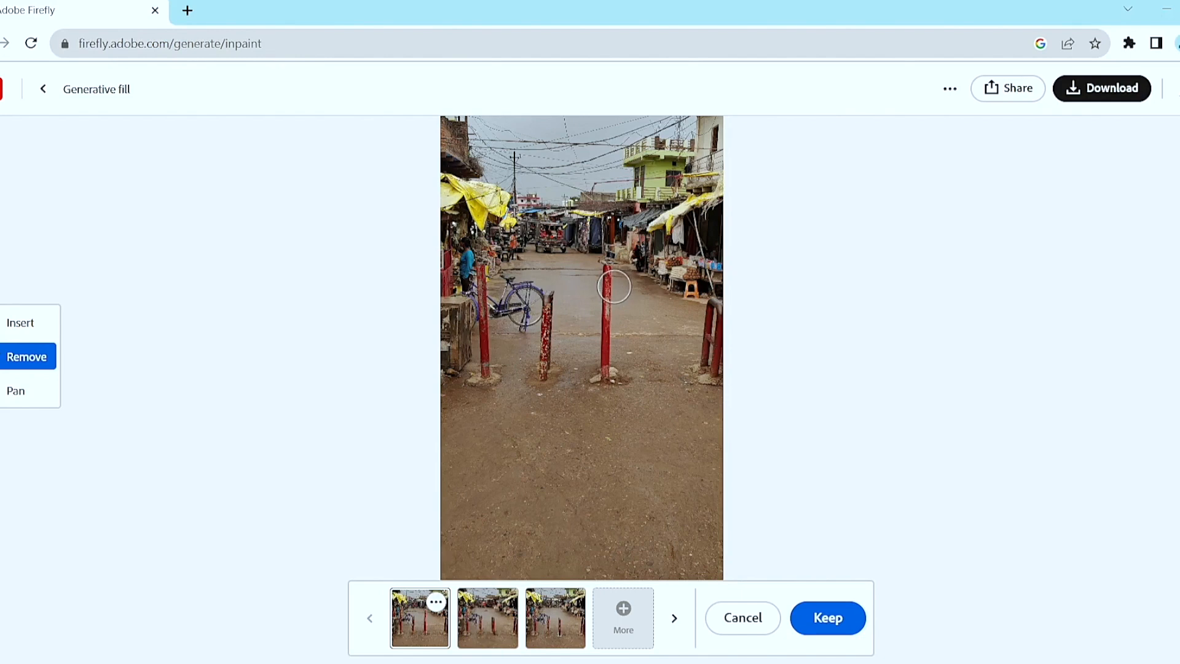
Inspect the filled area where the officer stood up close and keep the first variation.
scroll(614, 287, "up", 3)
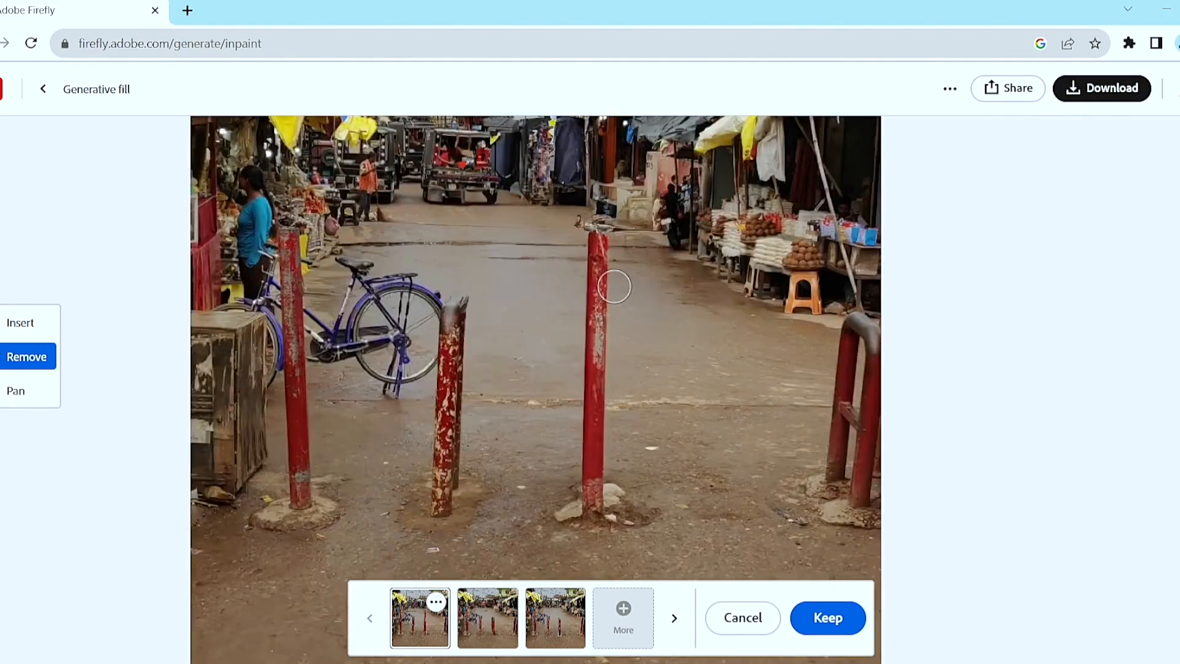
scroll(615, 287, "up", 1)
key("space")
left_click_drag(520, 196, 515, 518)
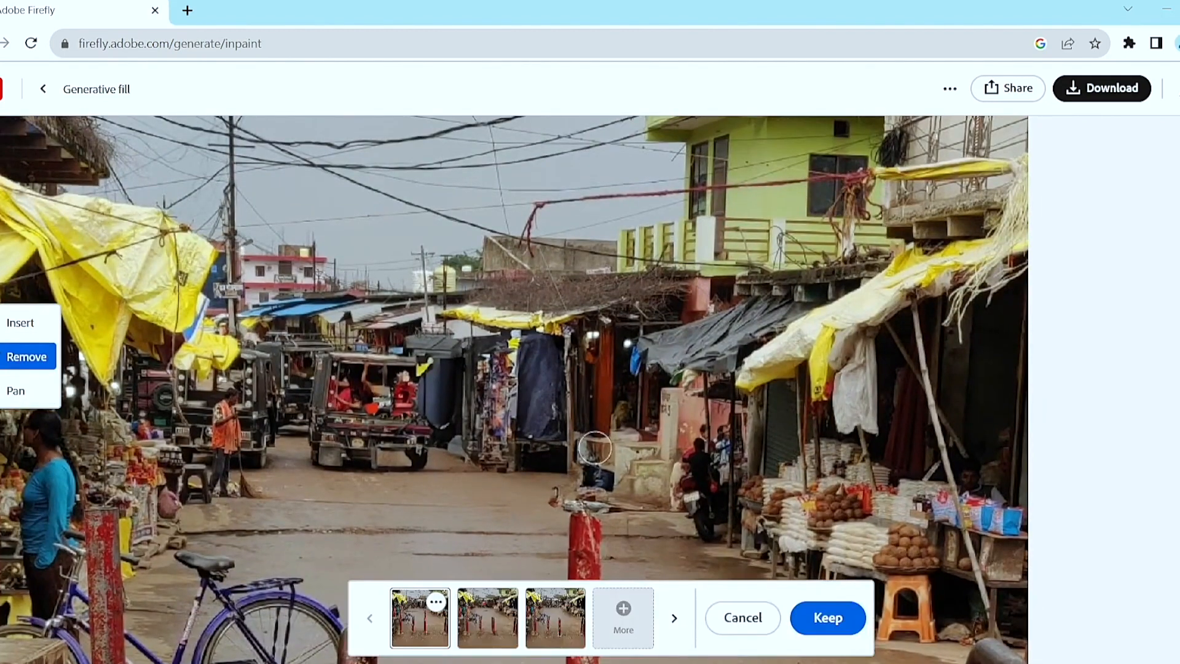
key("space")
left_click_drag(510, 483, 493, 404)
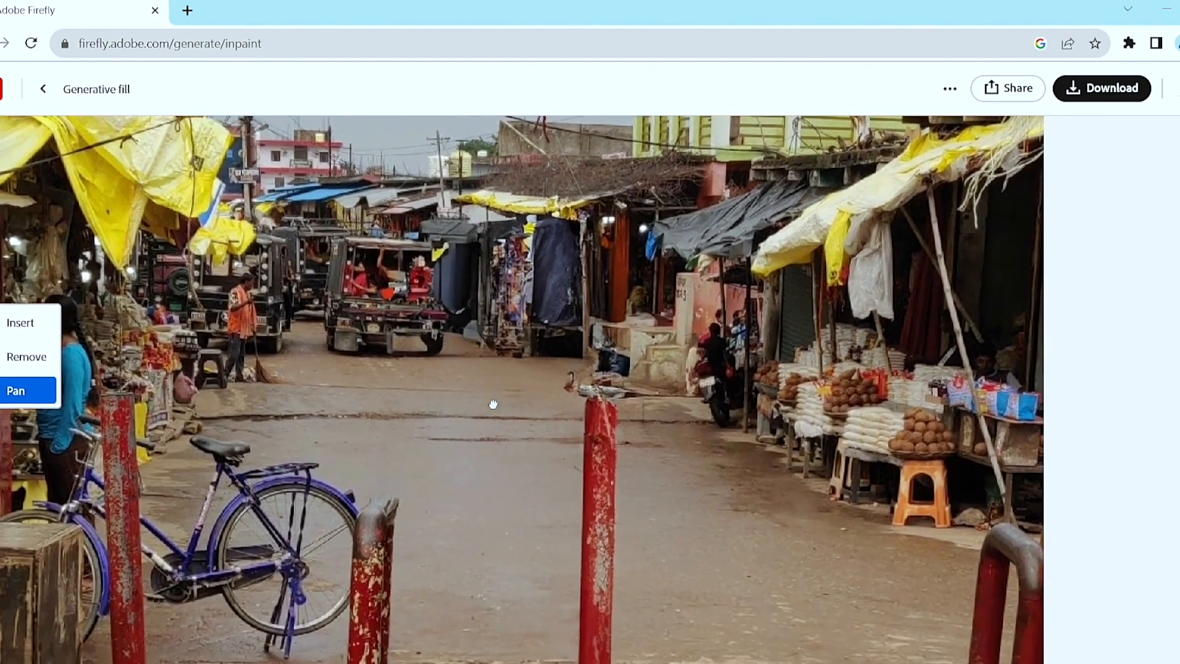
left_click_drag(470, 365, 491, 336)
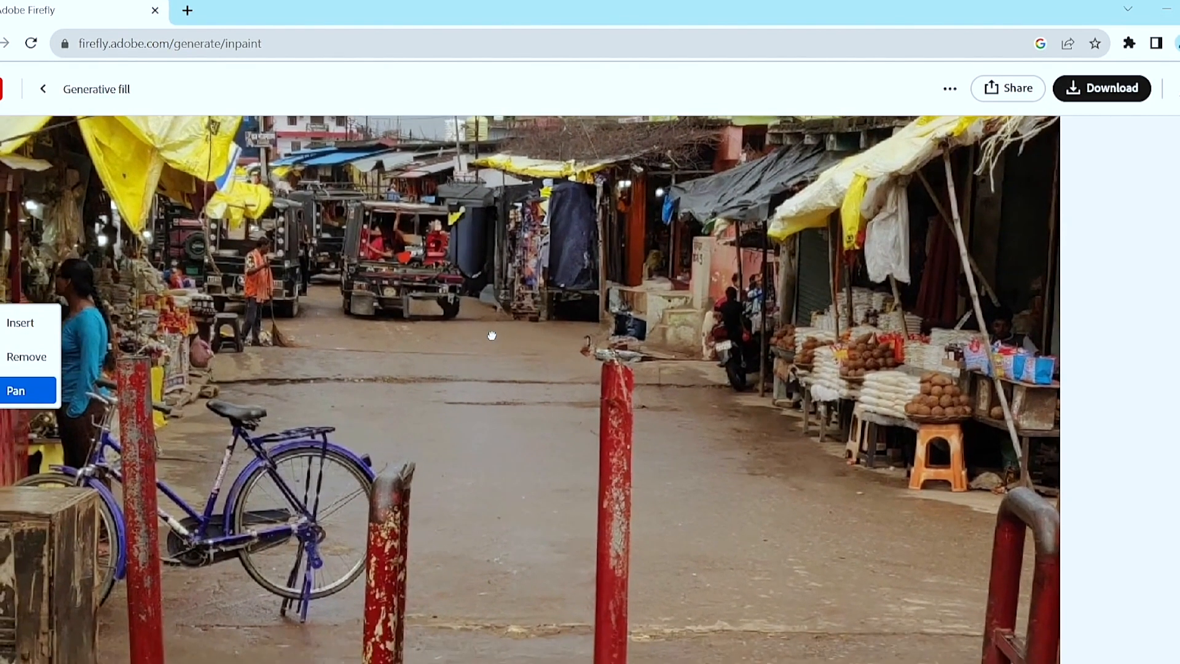
left_click_drag(531, 400, 566, 381)
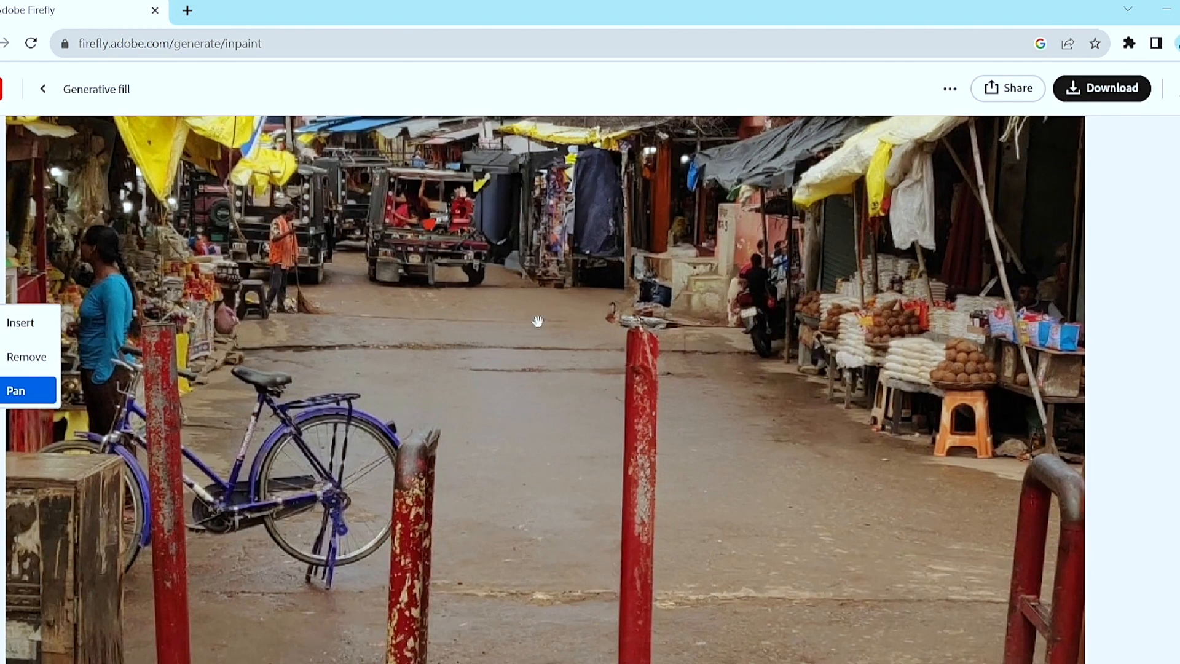
left_click_drag(562, 411, 573, 348)
key("space")
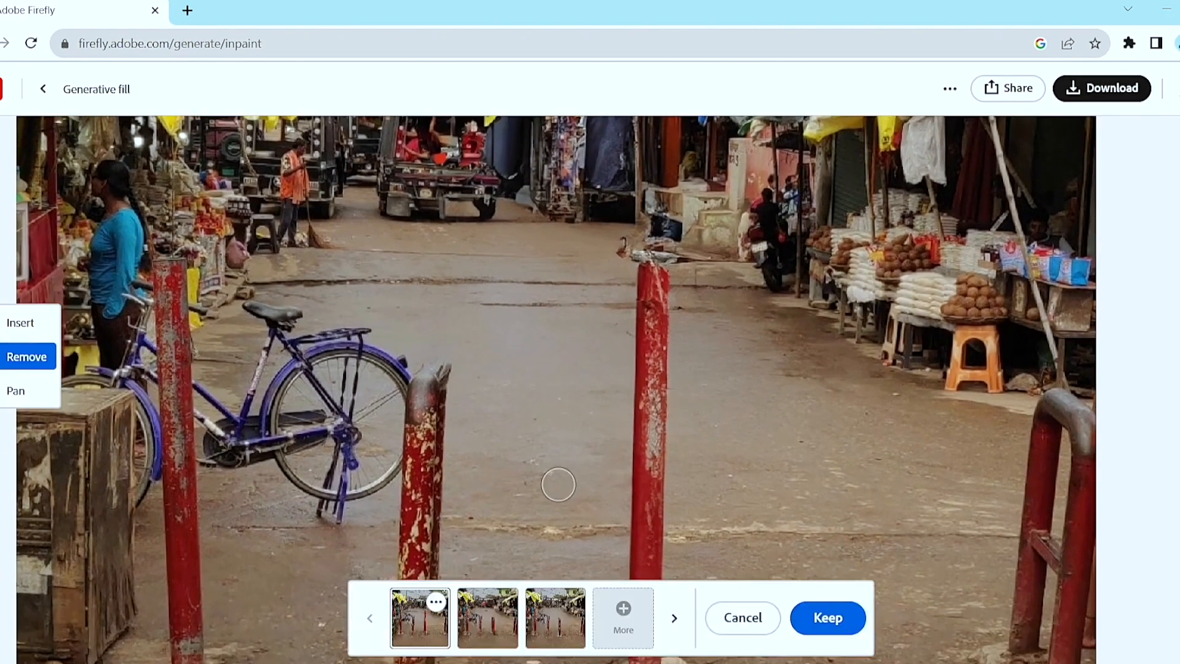
scroll(559, 484, "down", 5)
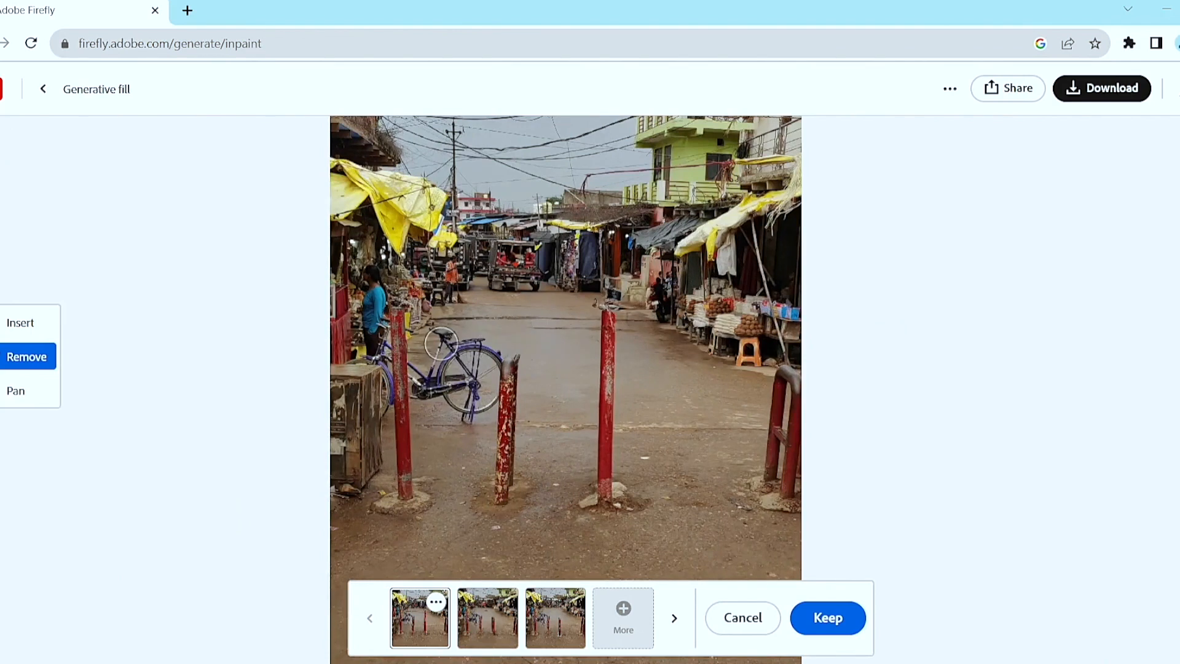
left_click(846, 633)
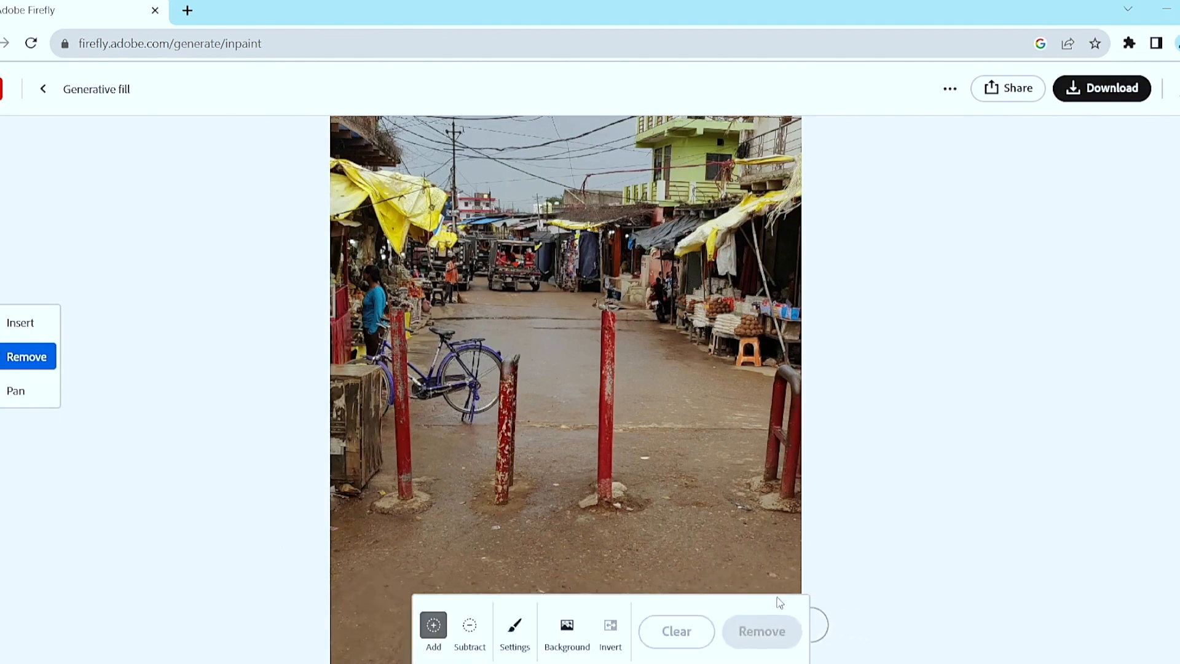
Mask the purple bicycle and the woman in the blue top, remove them, and keep the first variation.
mouse_move(433, 338)
left_mouse_down()
mouse_move(490, 361)
mouse_move(488, 413)
mouse_move(468, 430)
mouse_move(454, 359)
mouse_move(440, 360)
mouse_move(434, 397)
mouse_move(426, 369)
left_mouse_up()
mouse_move(369, 338)
left_mouse_down()
mouse_move(377, 403)
mouse_move(368, 279)
mouse_move(378, 399)
left_mouse_up()
left_click_drag(424, 352, 422, 396)
left_click(782, 641)
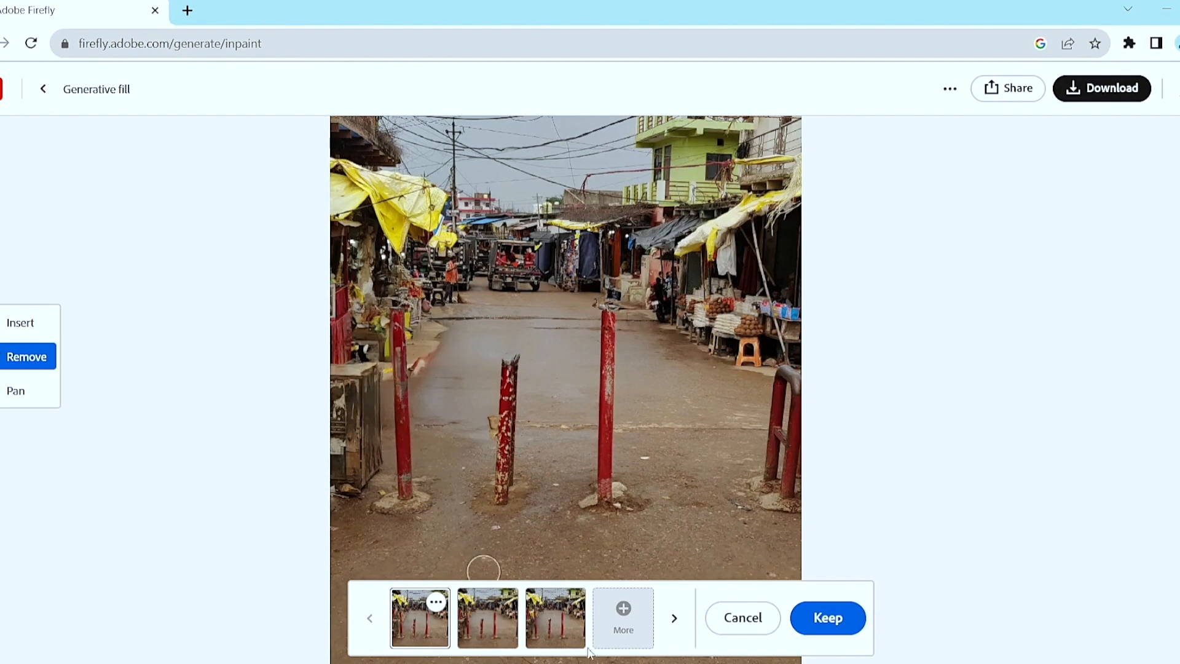
left_click(837, 621)
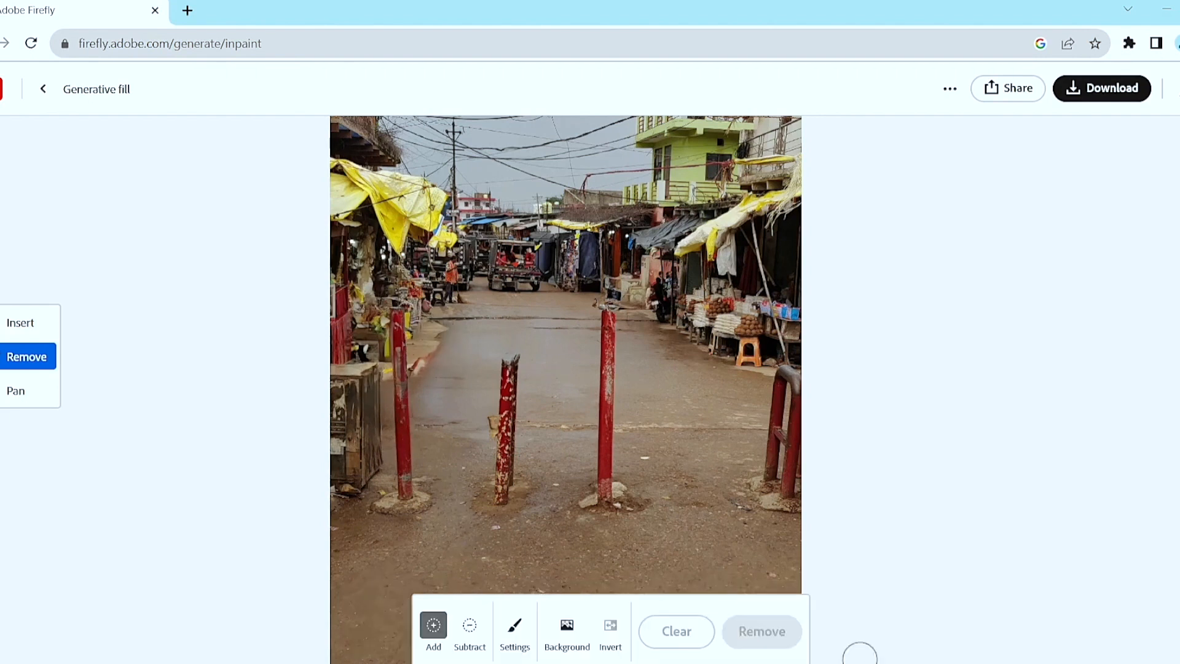
Mask the tall red pole in the middle of the road, including its stone base, and remove it.
left_click(608, 323)
mouse_move(608, 323)
left_mouse_down()
mouse_move(604, 514)
mouse_move(609, 479)
left_mouse_up()
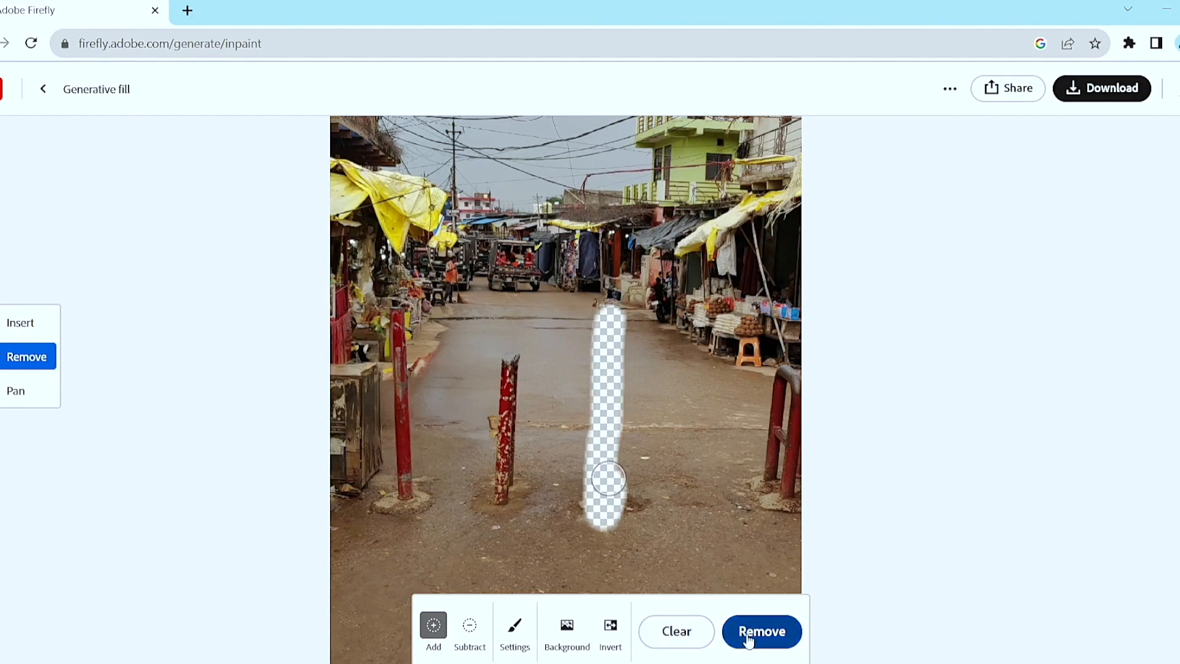
left_click(748, 640)
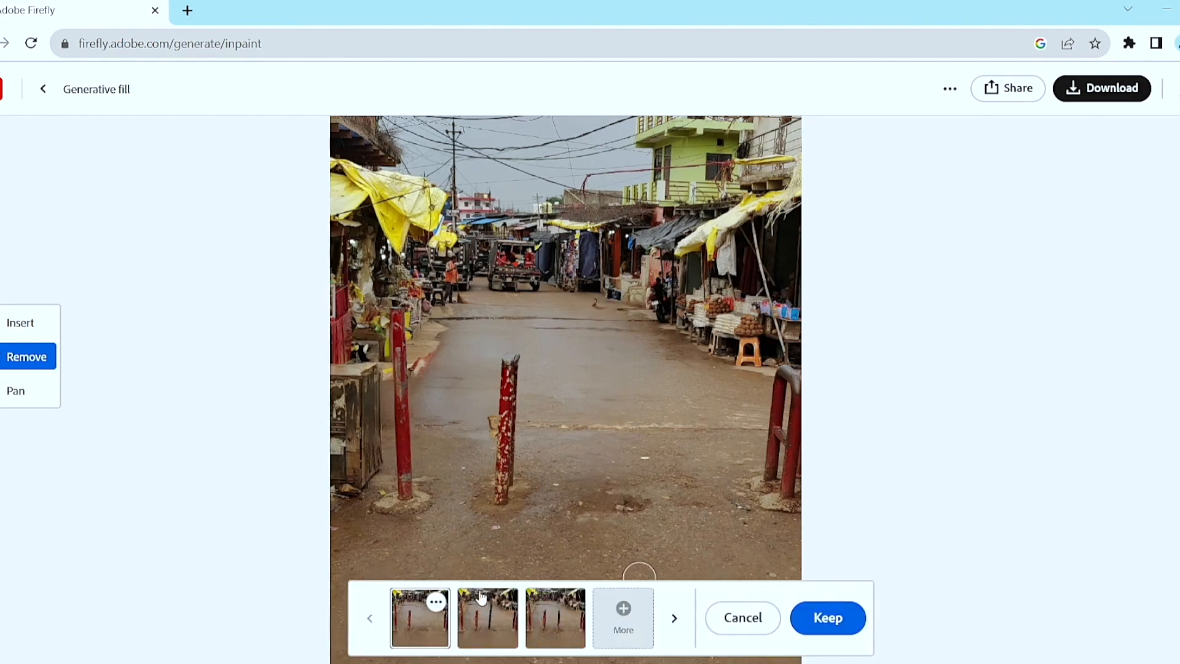
Compare the pole removal variations and keep the first one.
left_click(495, 625)
left_click(558, 627)
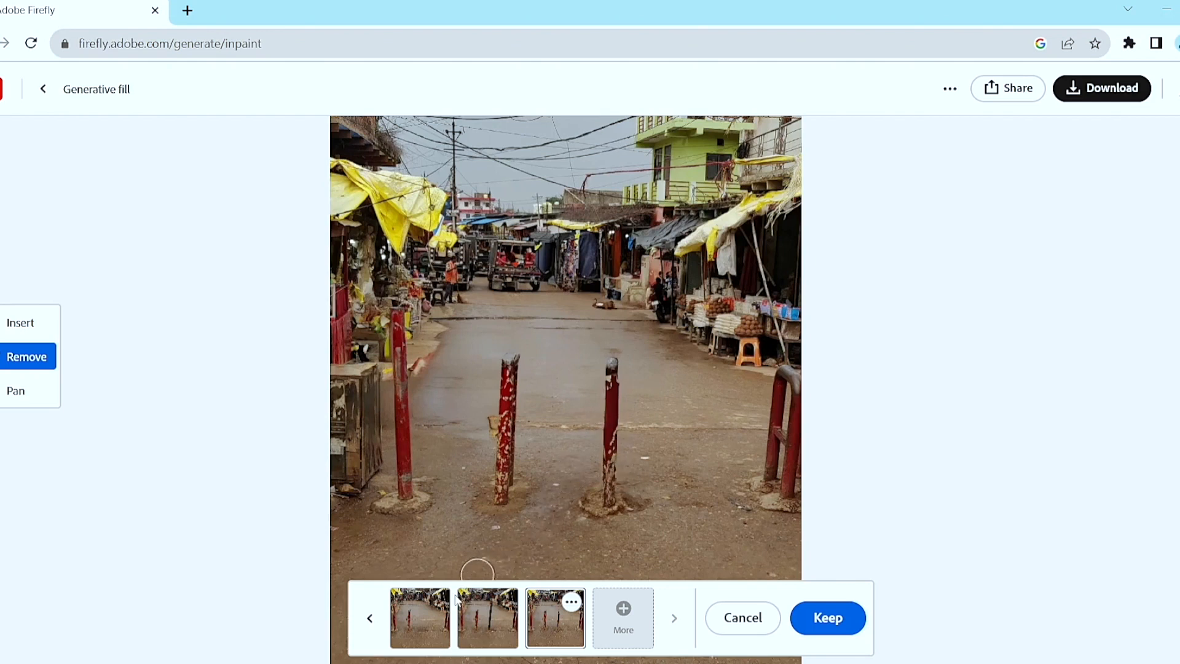
left_click(427, 622)
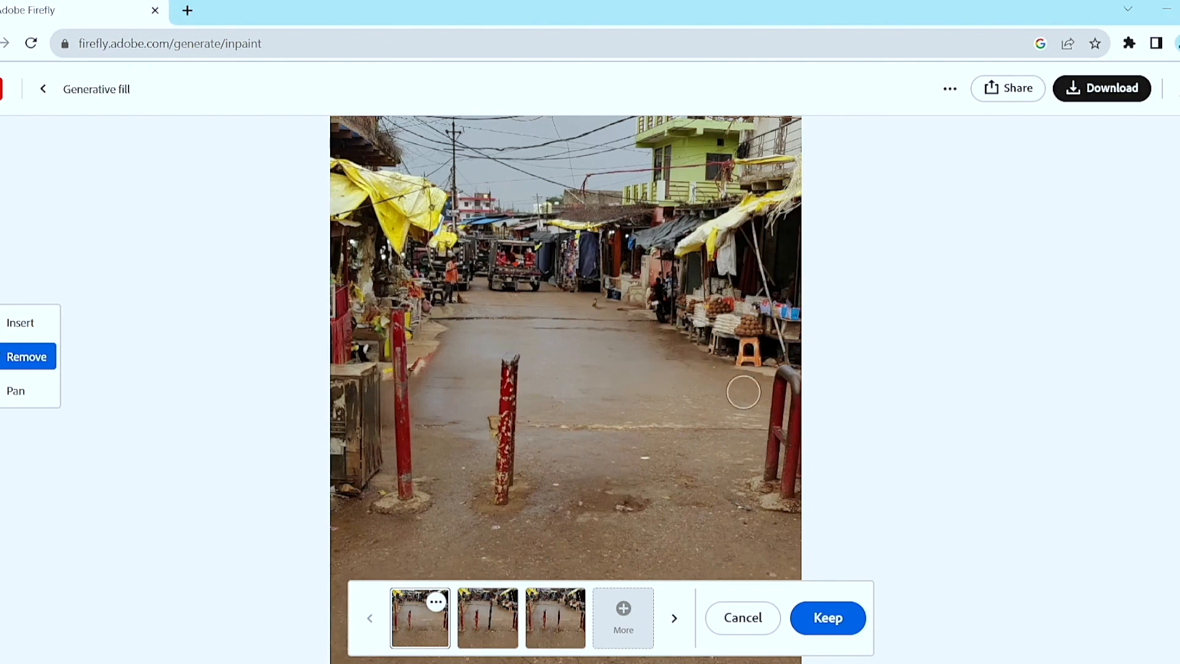
left_click(843, 624)
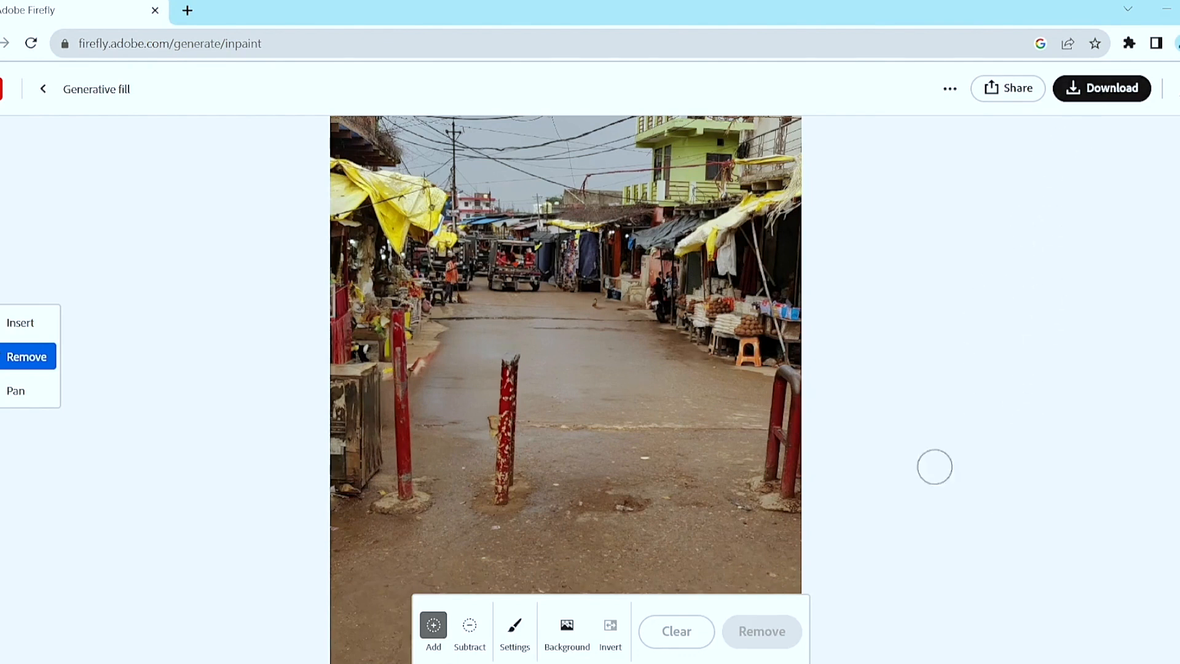
mouse_move(744, 663)
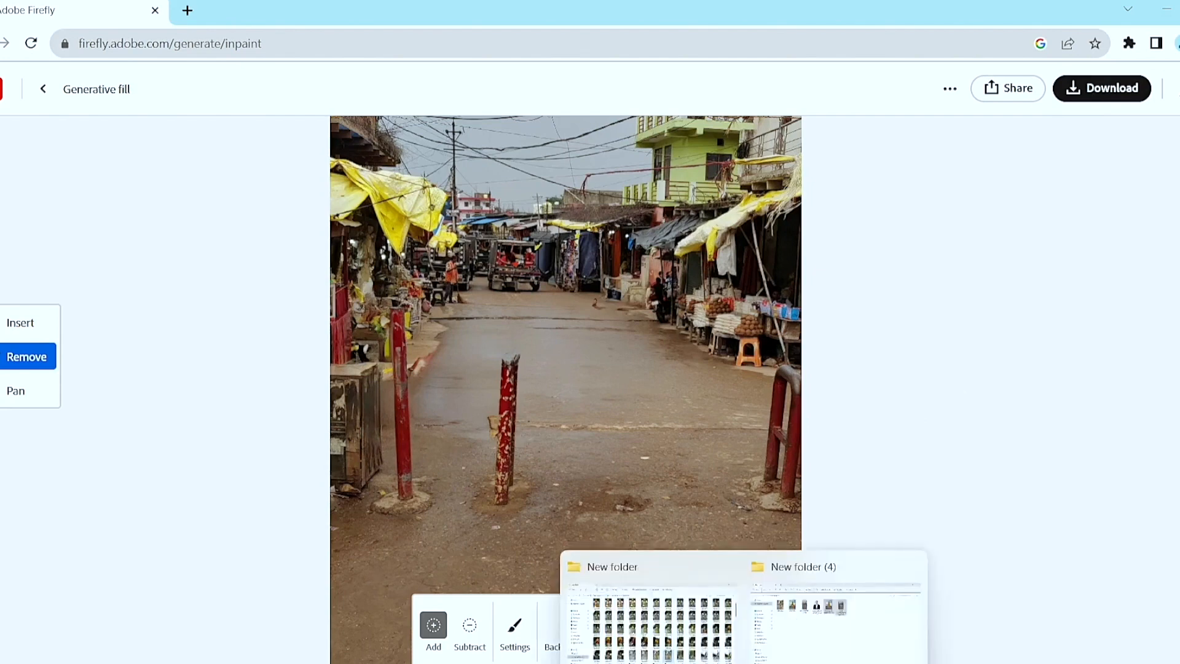
left_click(792, 649)
left_click(654, 212)
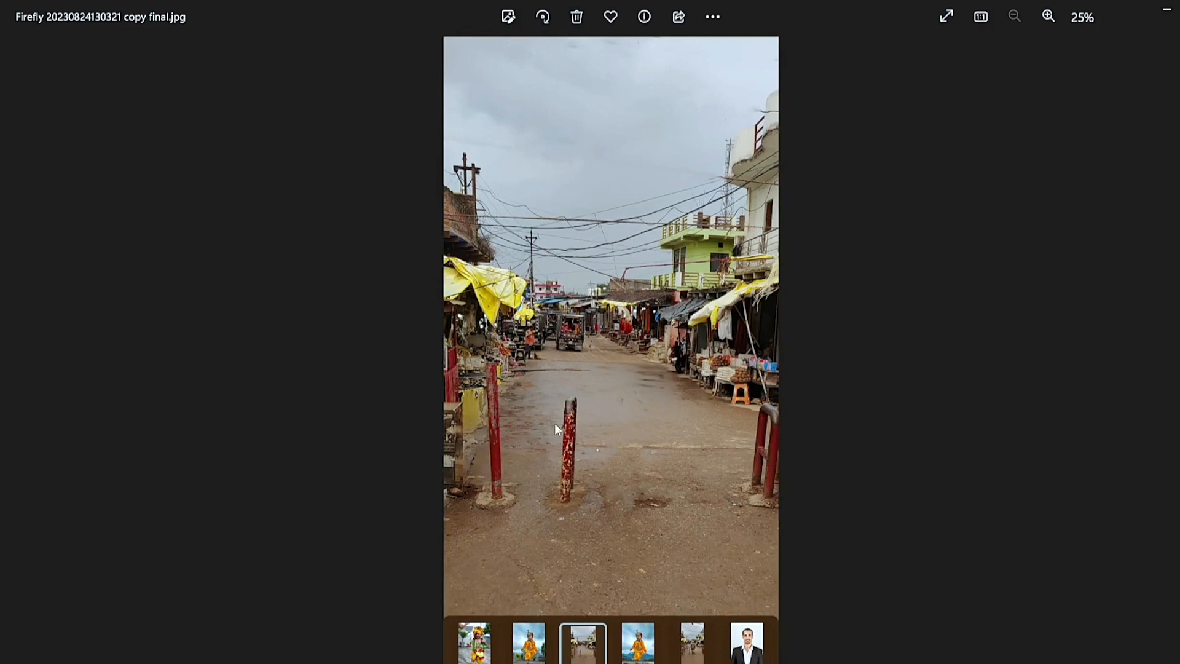
scroll(503, 430, "up", 3)
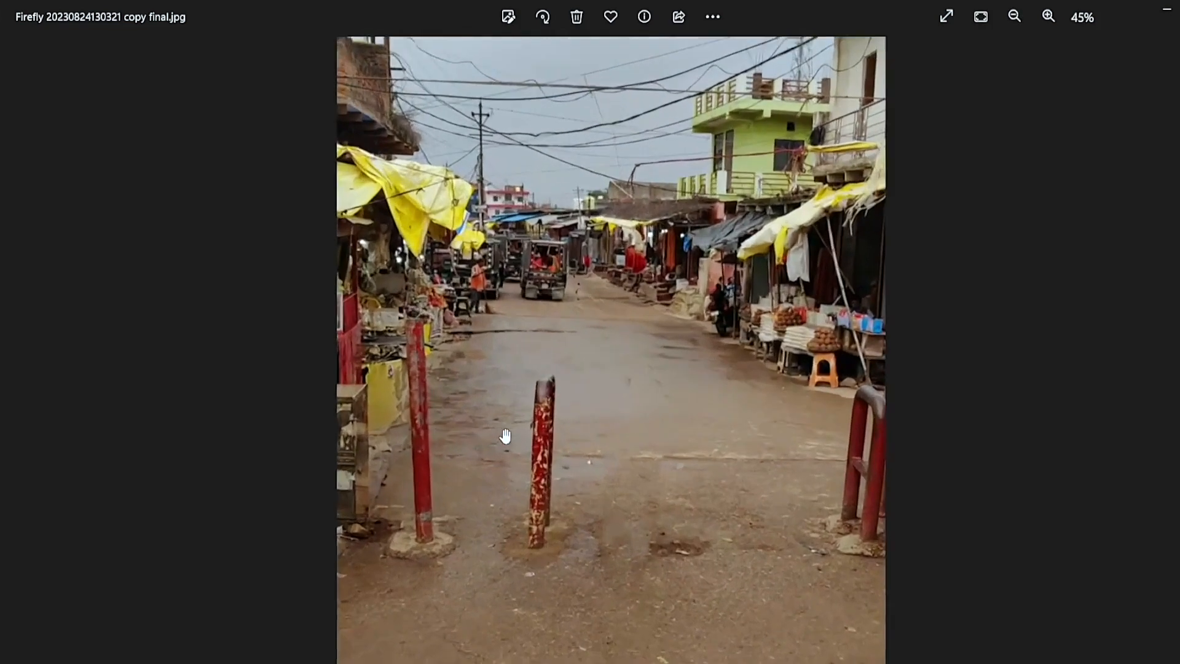
left_click_drag(403, 421, 461, 306)
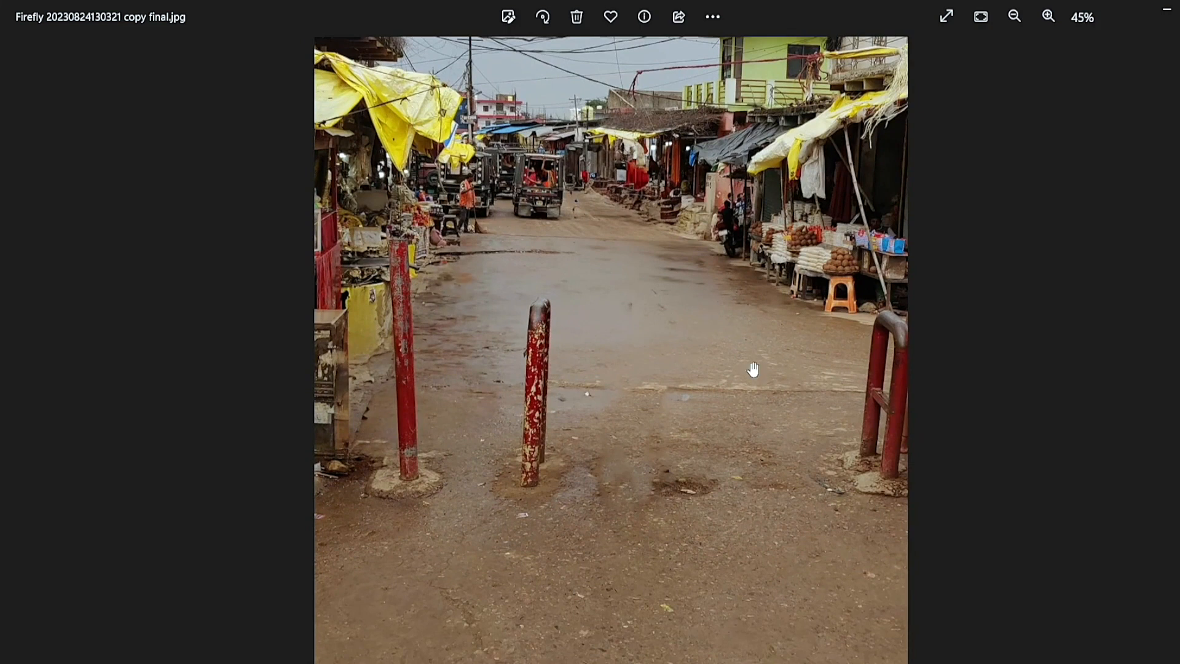
left_click_drag(565, 307, 563, 413)
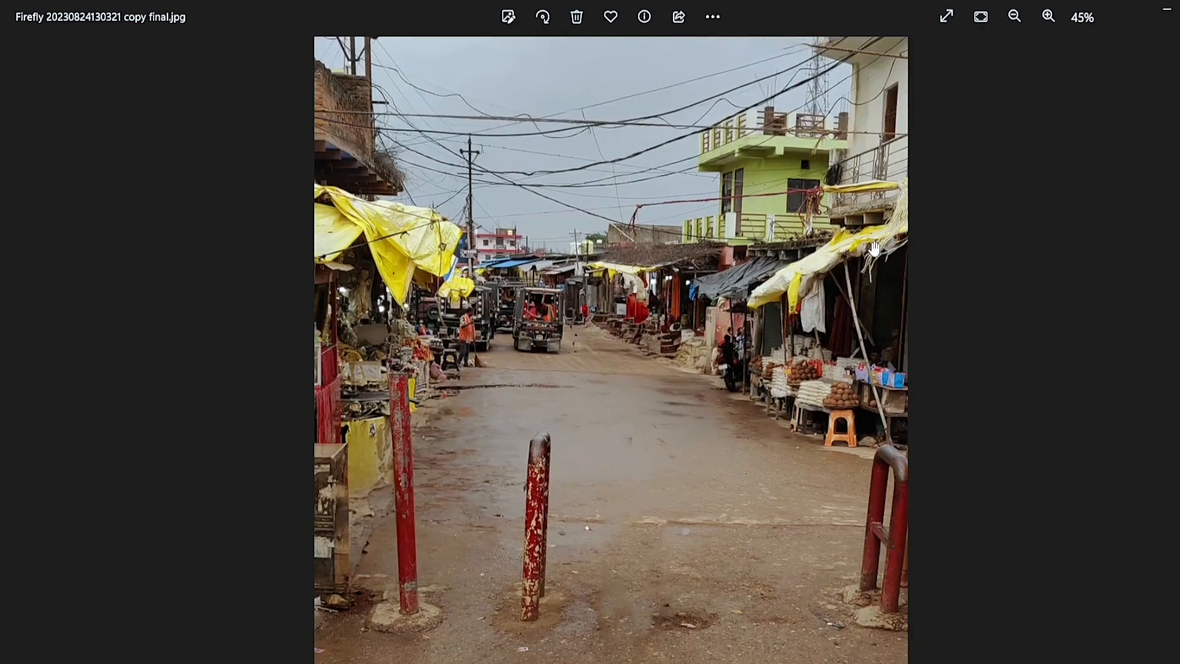
left_click(1179, 8)
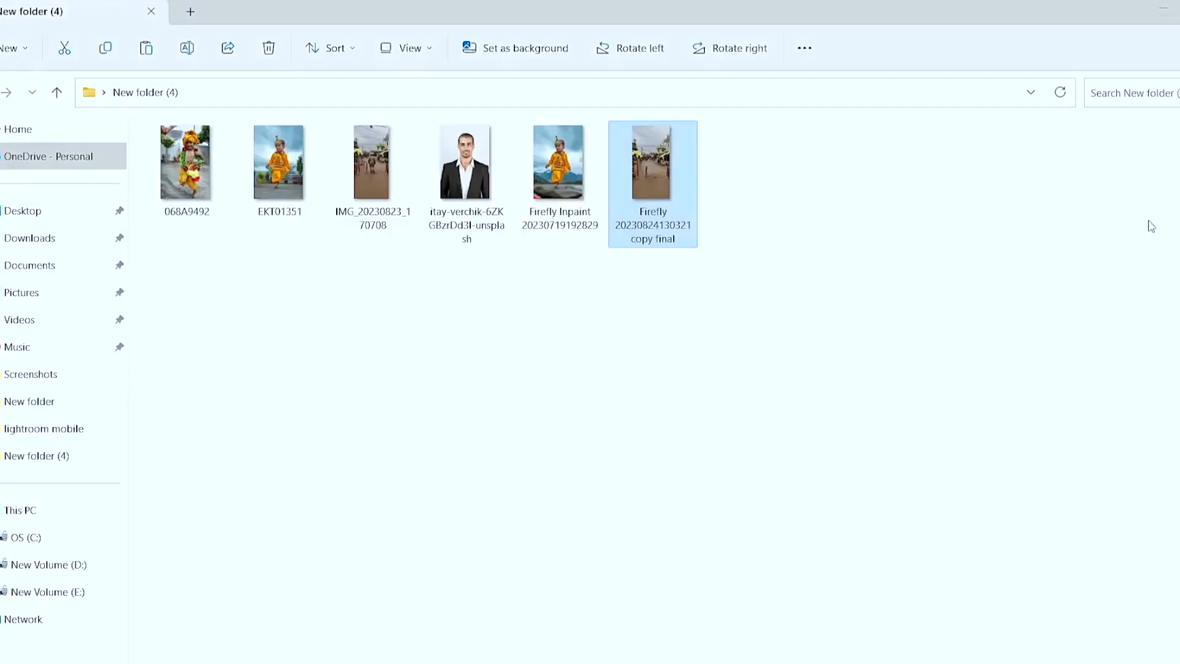
left_click(745, 663)
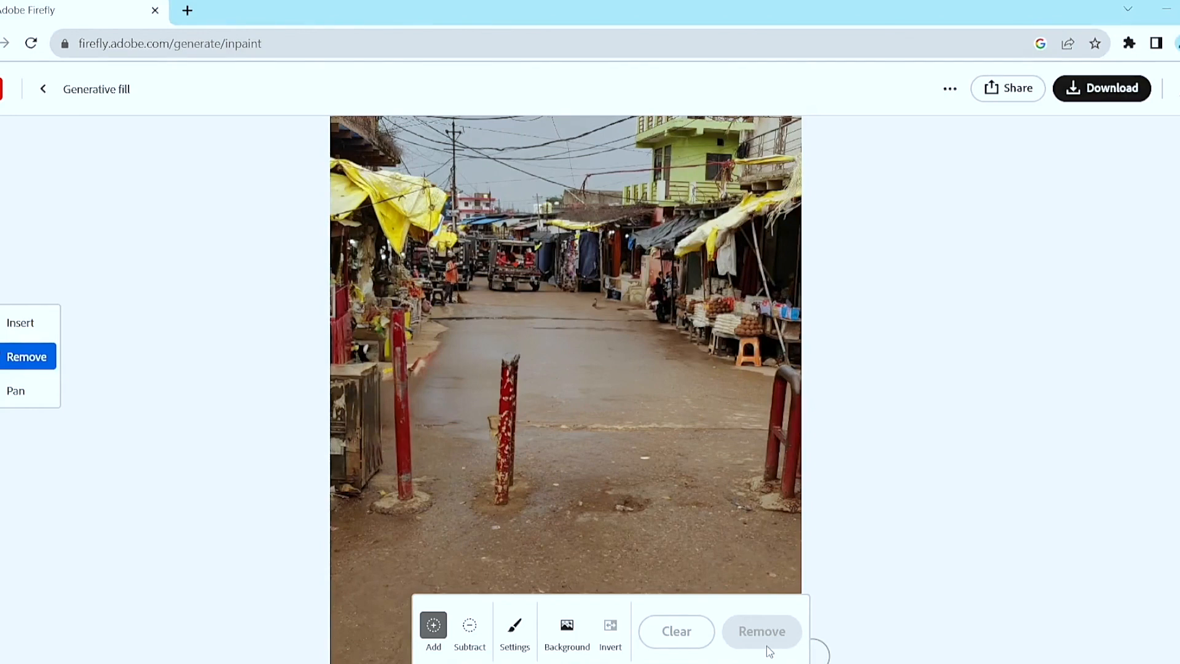
Leave the street photo and upload the image 068A9492 for Generative fill.
left_click(47, 95)
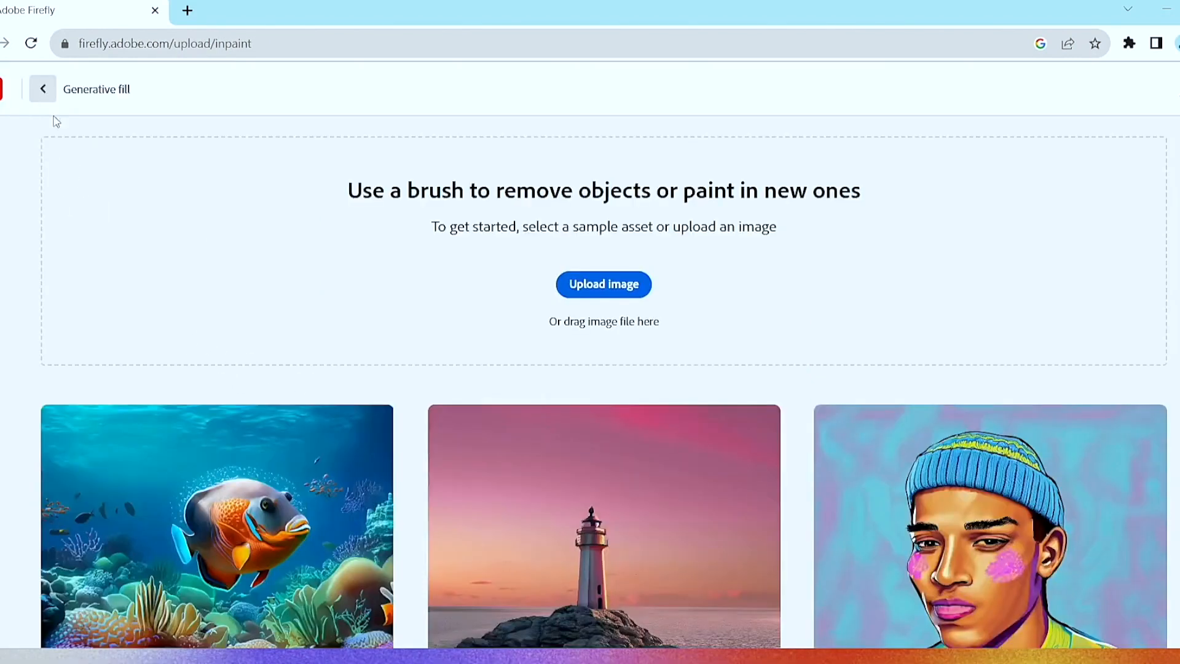
left_click(586, 295)
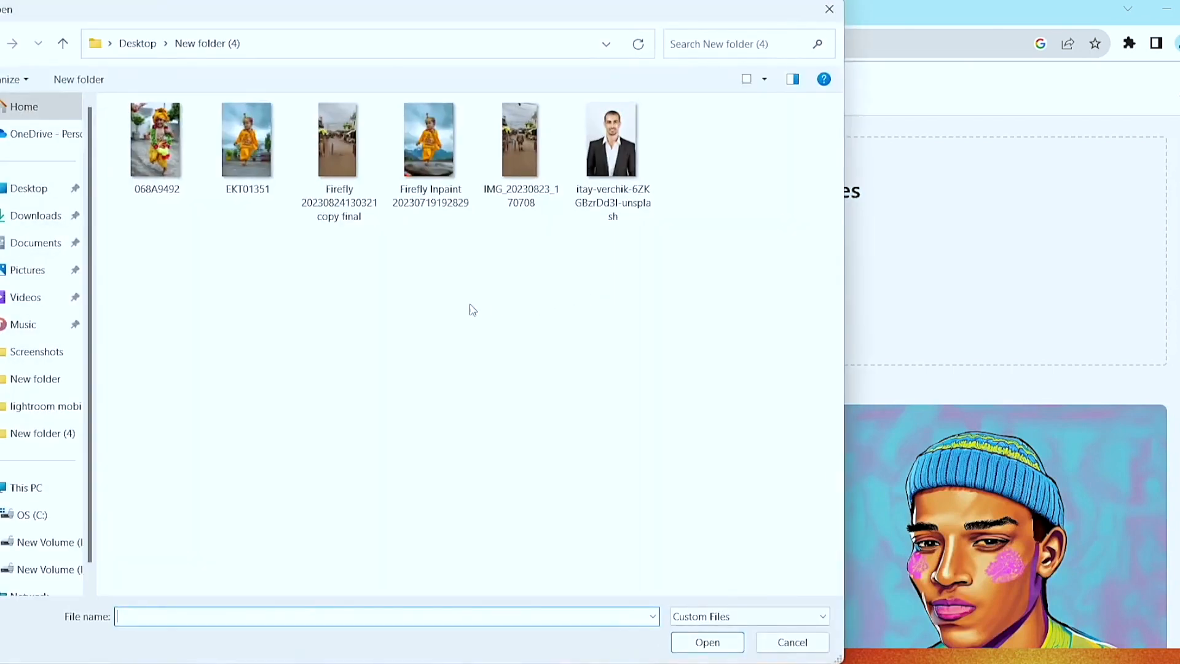
double_click(172, 181)
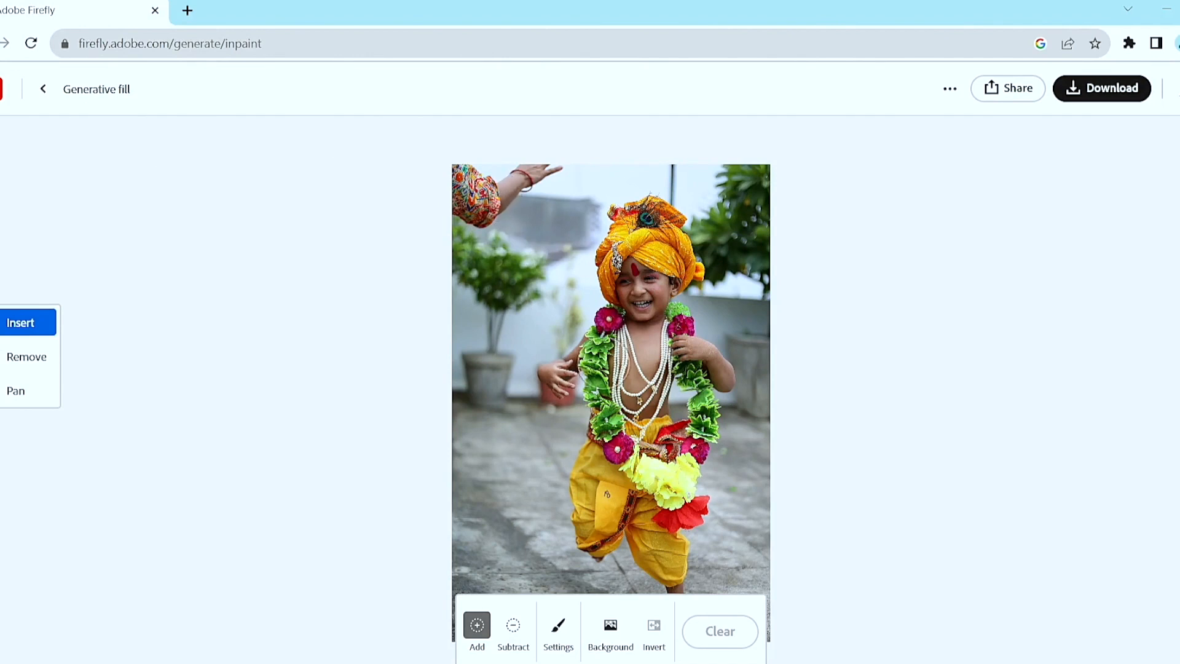
Mask the adult's arm and patterned sleeve in the photo's upper corner and remove them.
key("space")
left_click_drag(628, 549, 581, 307)
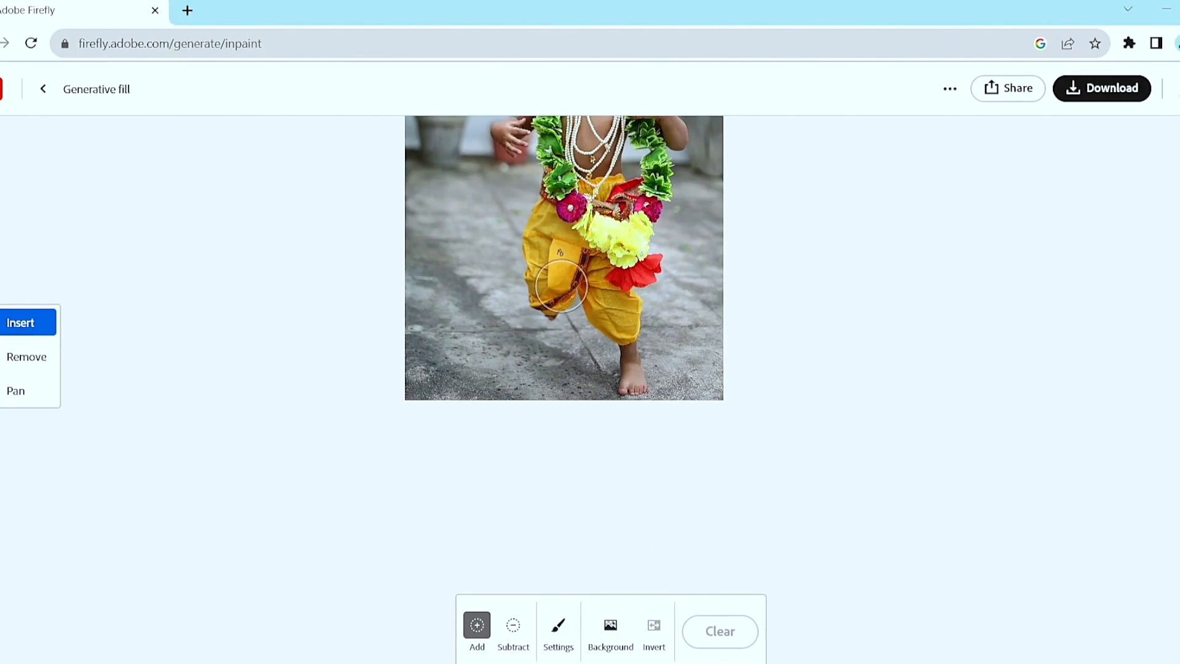
key("space")
left_click_drag(461, 285, 467, 490)
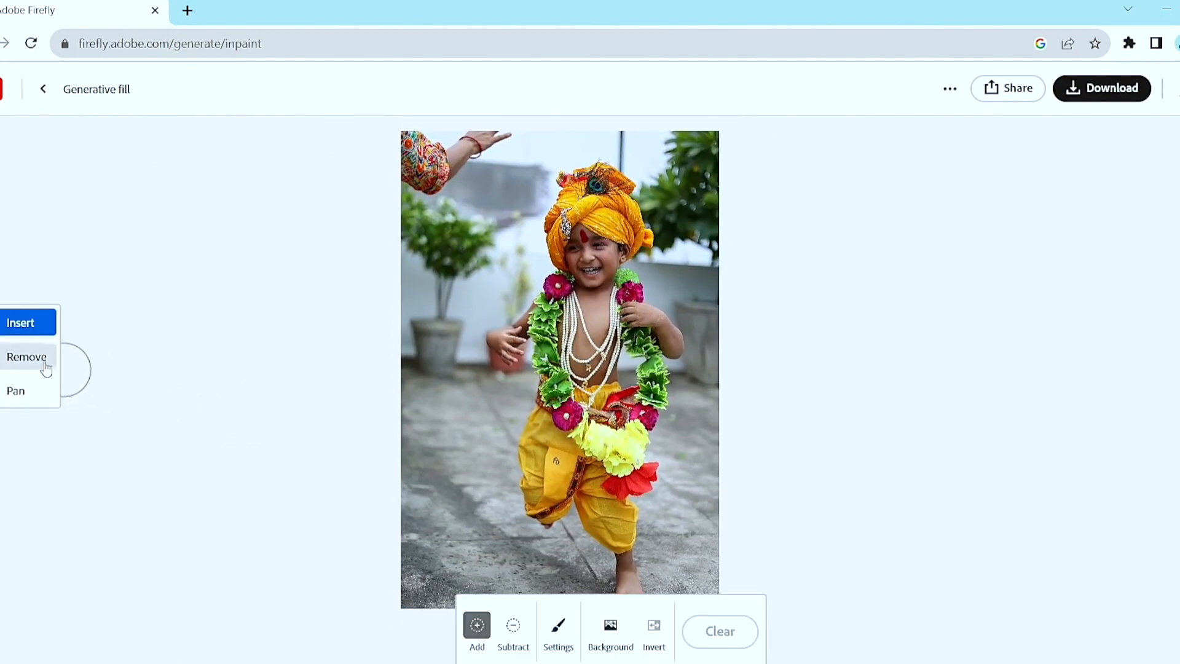
left_click(41, 356)
mouse_move(408, 149)
left_mouse_down()
mouse_move(442, 182)
mouse_move(488, 141)
mouse_move(406, 150)
left_mouse_up()
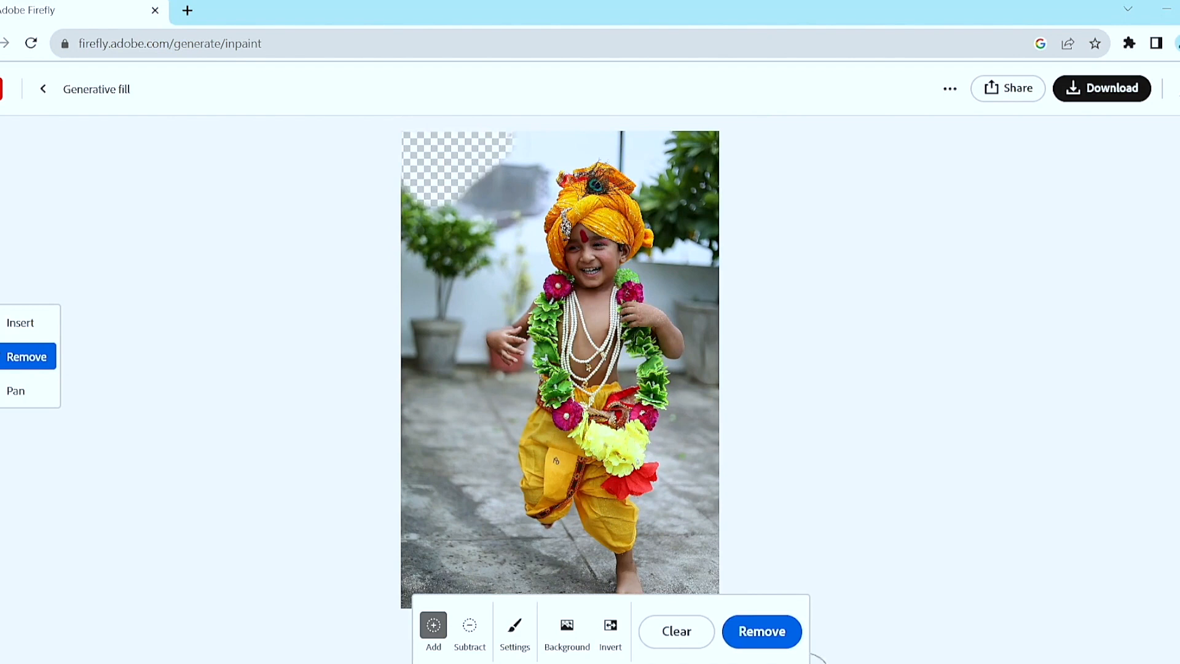
left_click(777, 649)
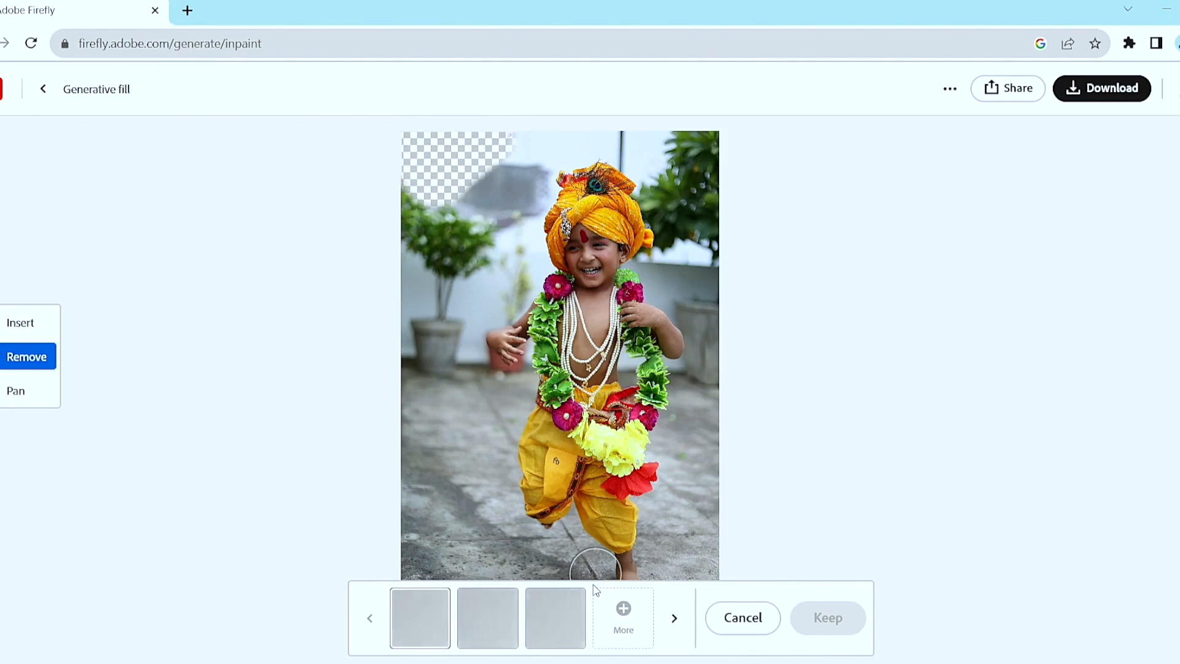
Compare the three arm removal variations and keep the first one.
left_click(515, 623)
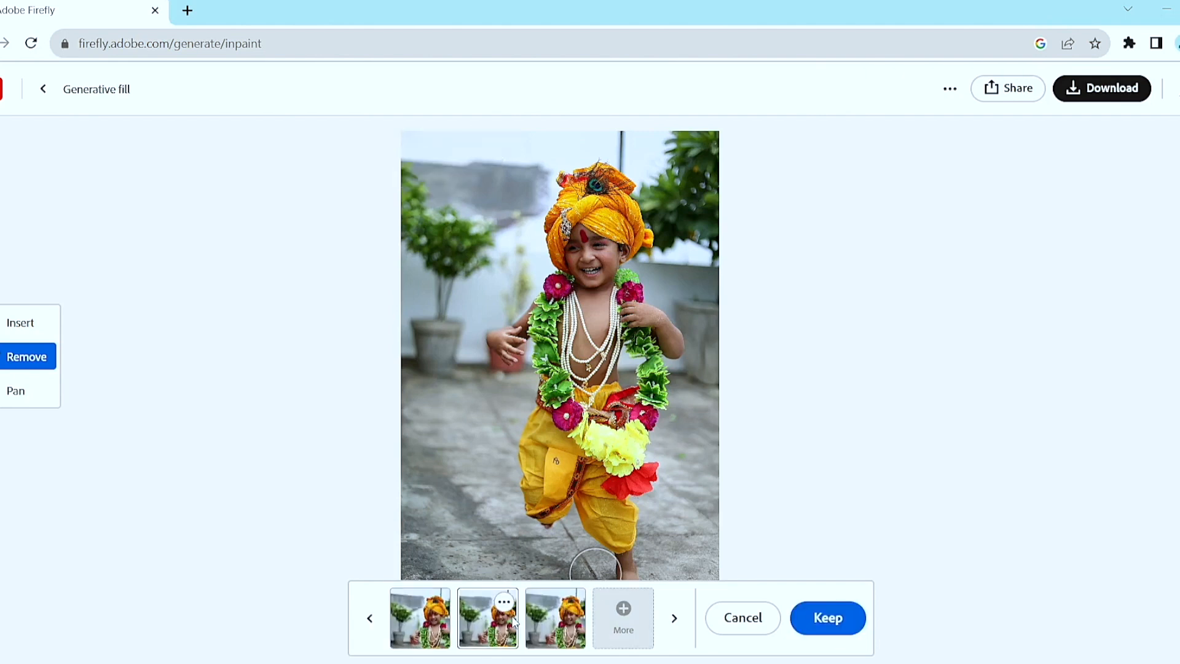
left_click(539, 628)
left_click(444, 631)
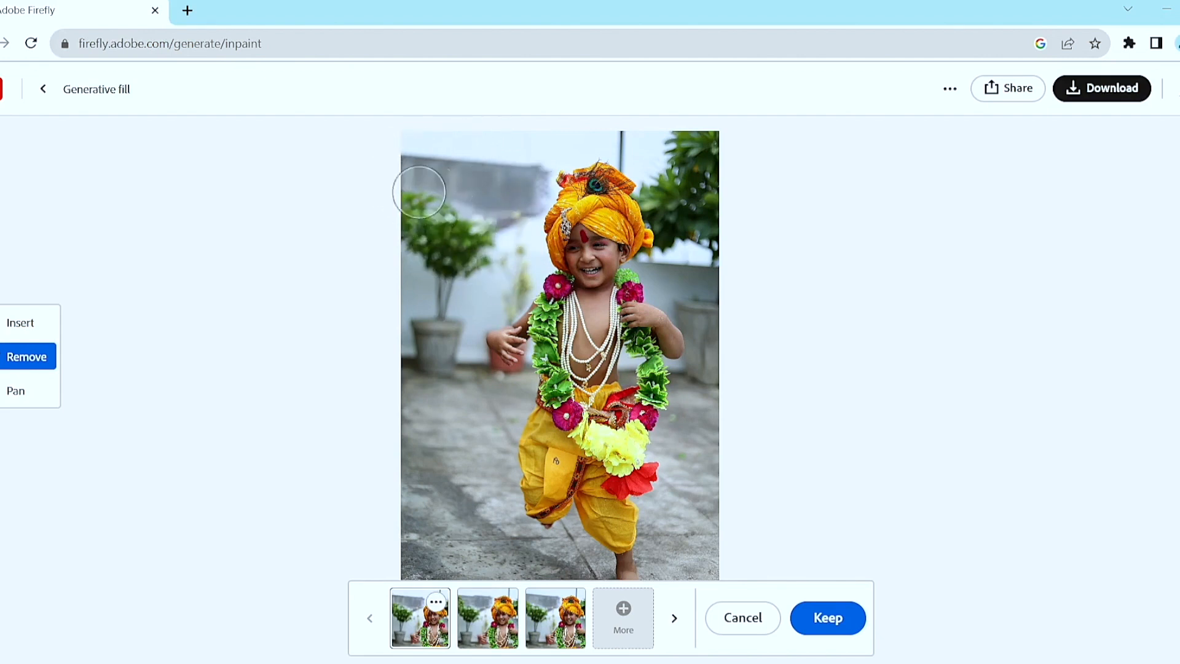
left_click(831, 621)
Mask the area below the child's raised leg and generate an insertion from the prompt "running leg".
key("space")
left_click_drag(569, 528, 579, 425)
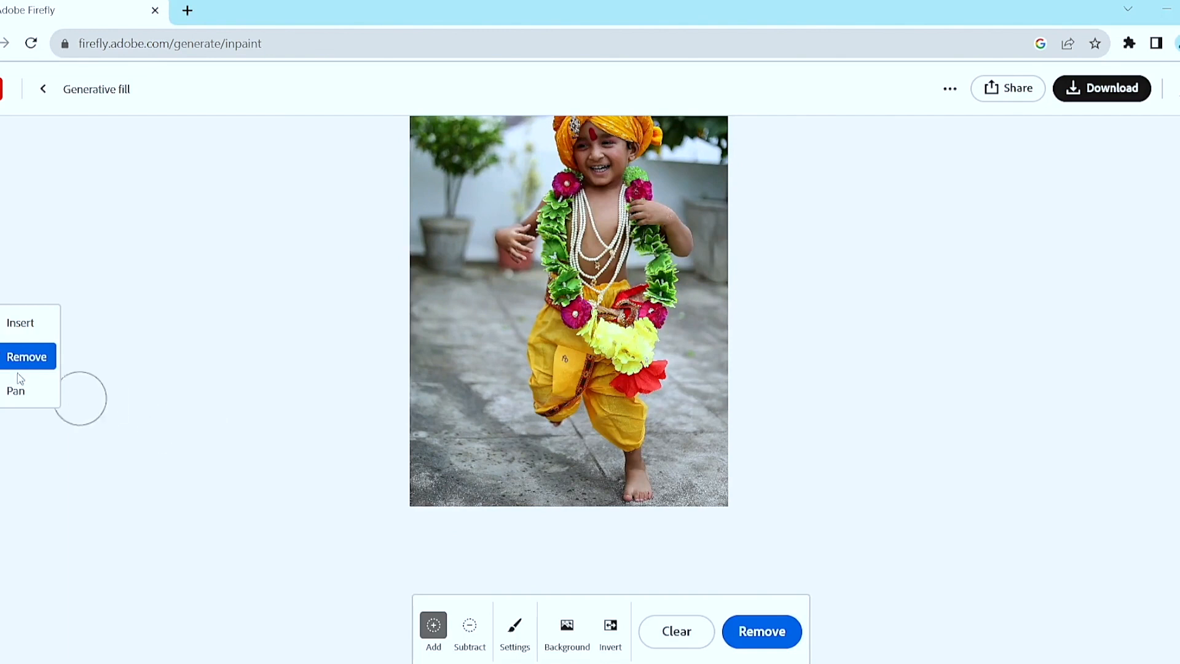
left_click(3, 332)
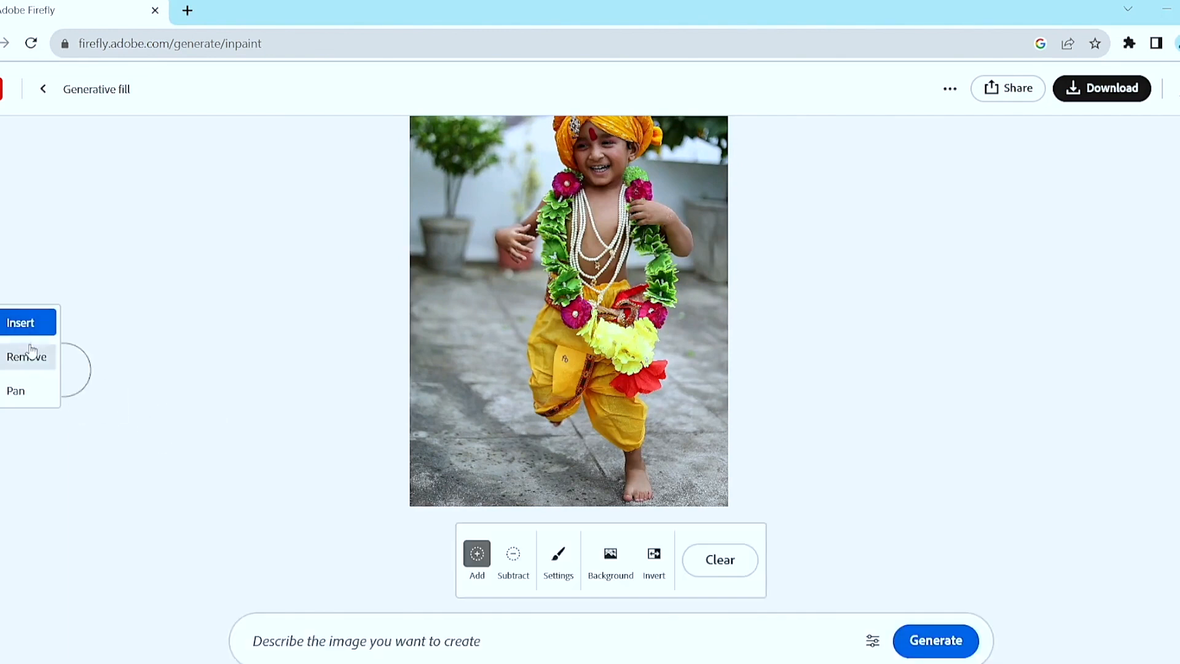
mouse_move(553, 409)
left_mouse_down()
mouse_move(554, 438)
mouse_move(539, 424)
mouse_move(538, 458)
left_mouse_up()
type("runn")
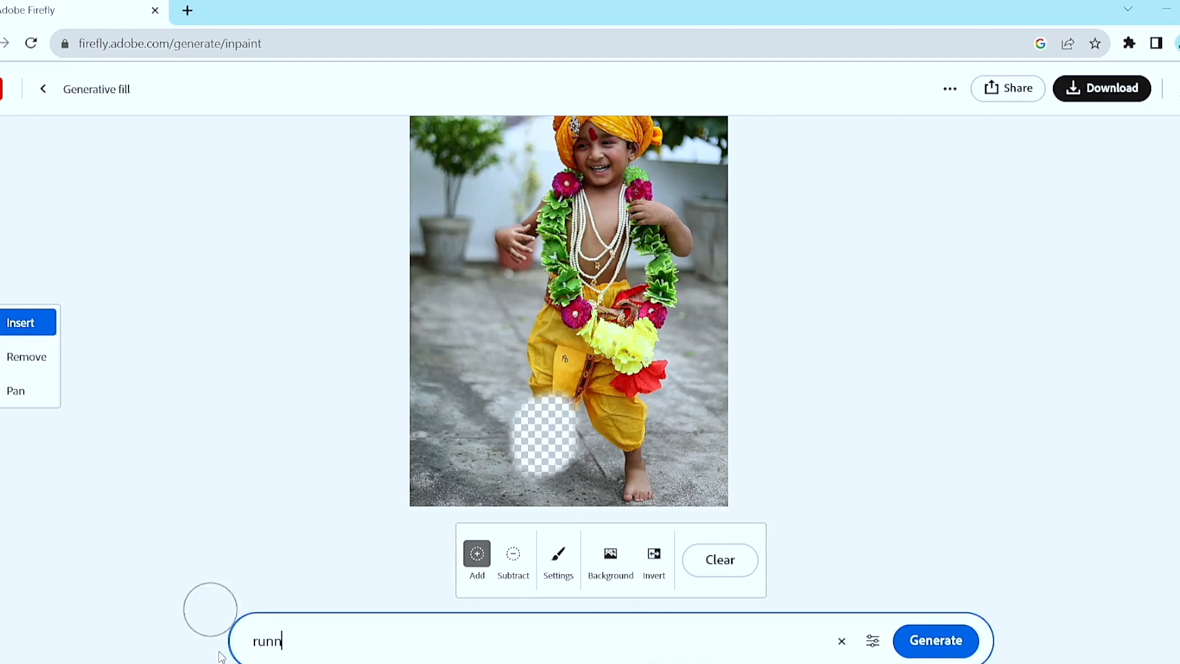
type("ing leg")
key("Return")
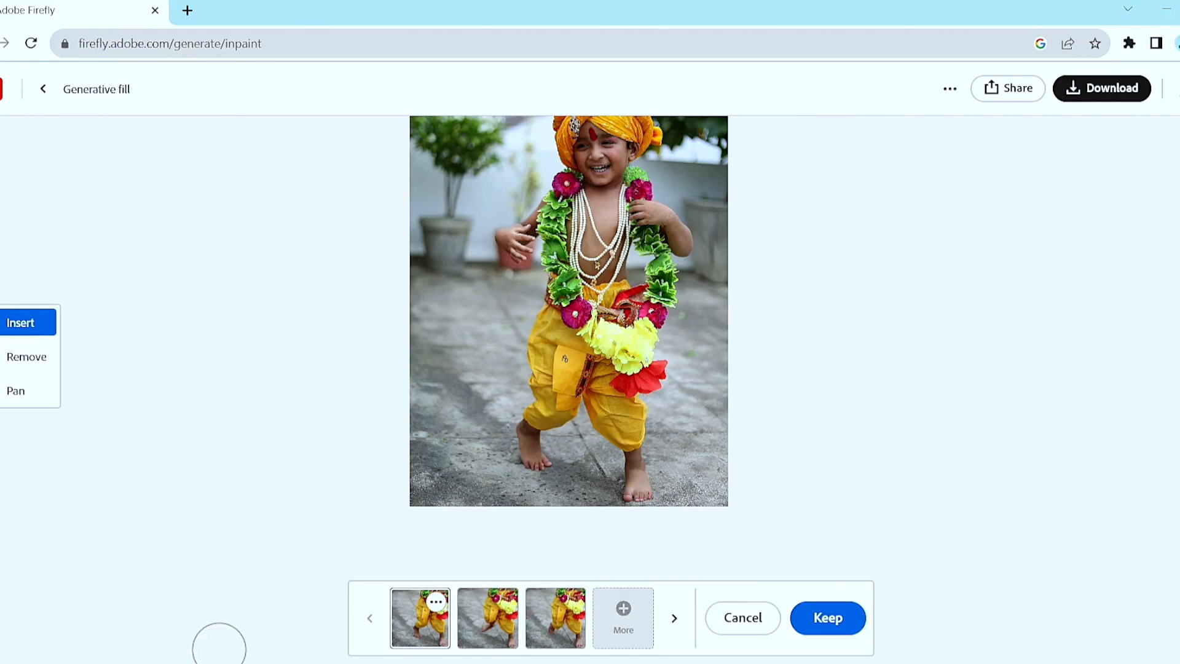
Compare the generated leg variations, keep the second one, and look over the whole figure.
left_click(493, 621)
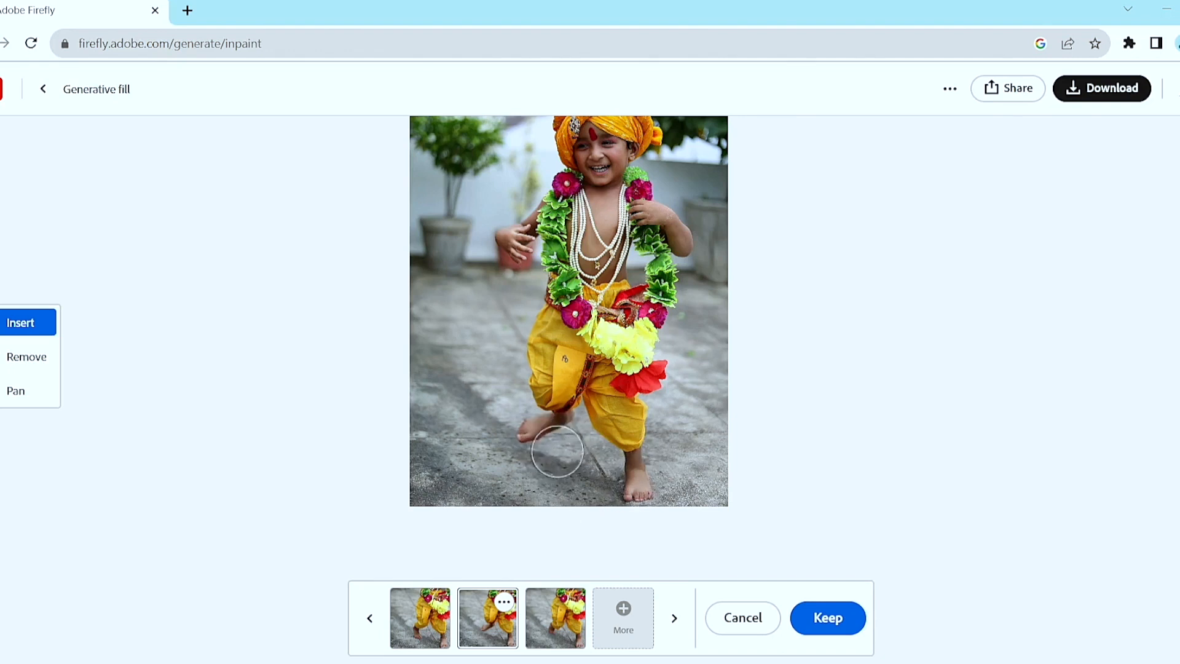
left_click(548, 632)
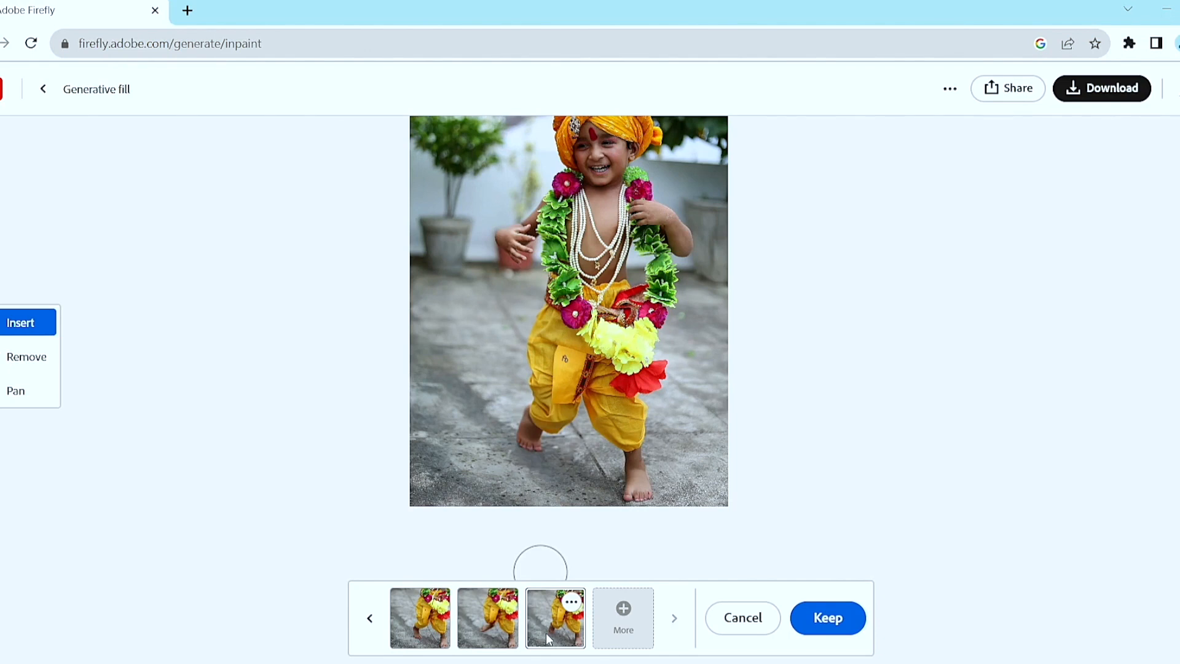
left_click(503, 633)
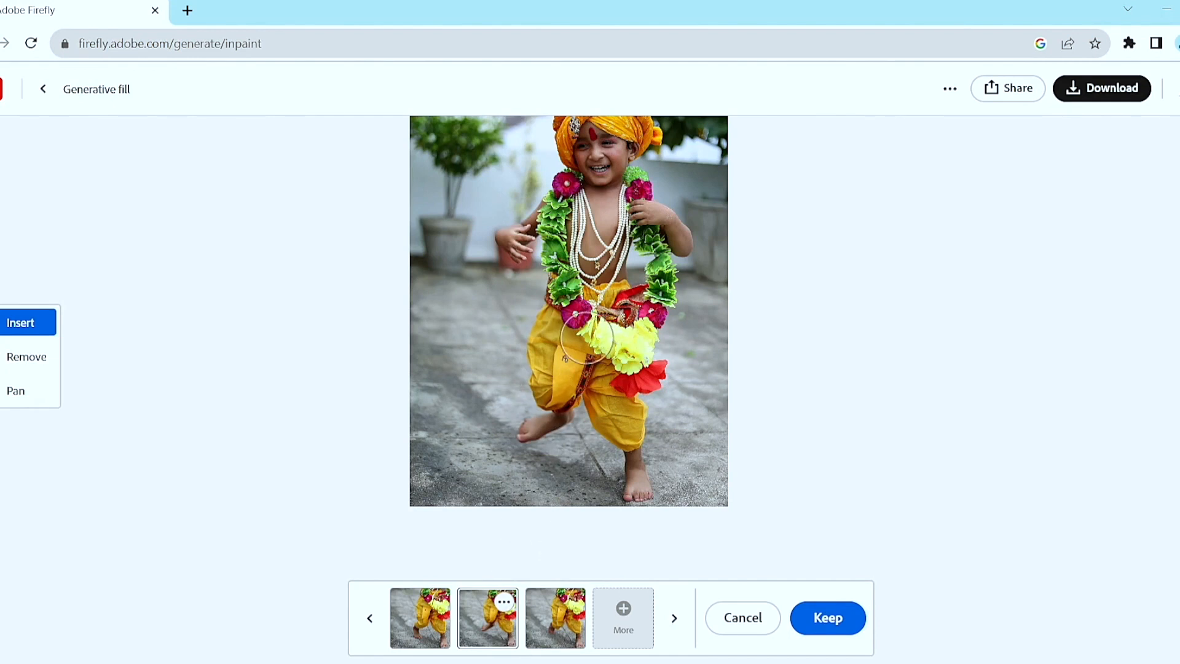
key("space")
left_click_drag(597, 312, 599, 363)
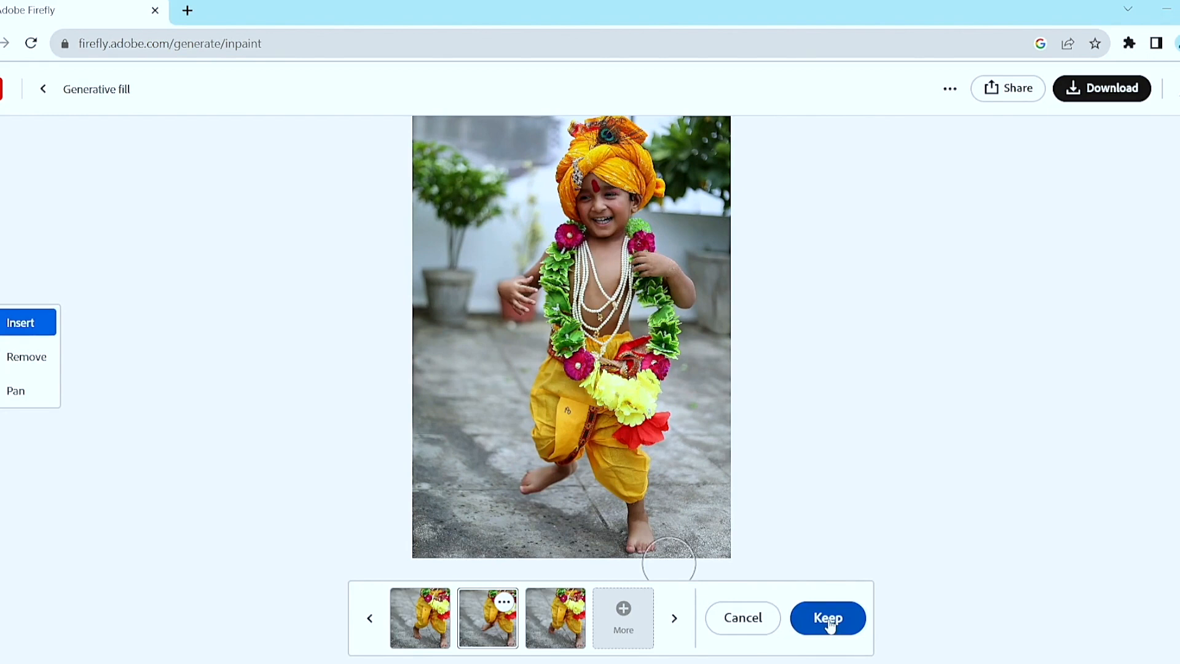
left_click(830, 624)
key("space")
left_click_drag(555, 396, 562, 428)
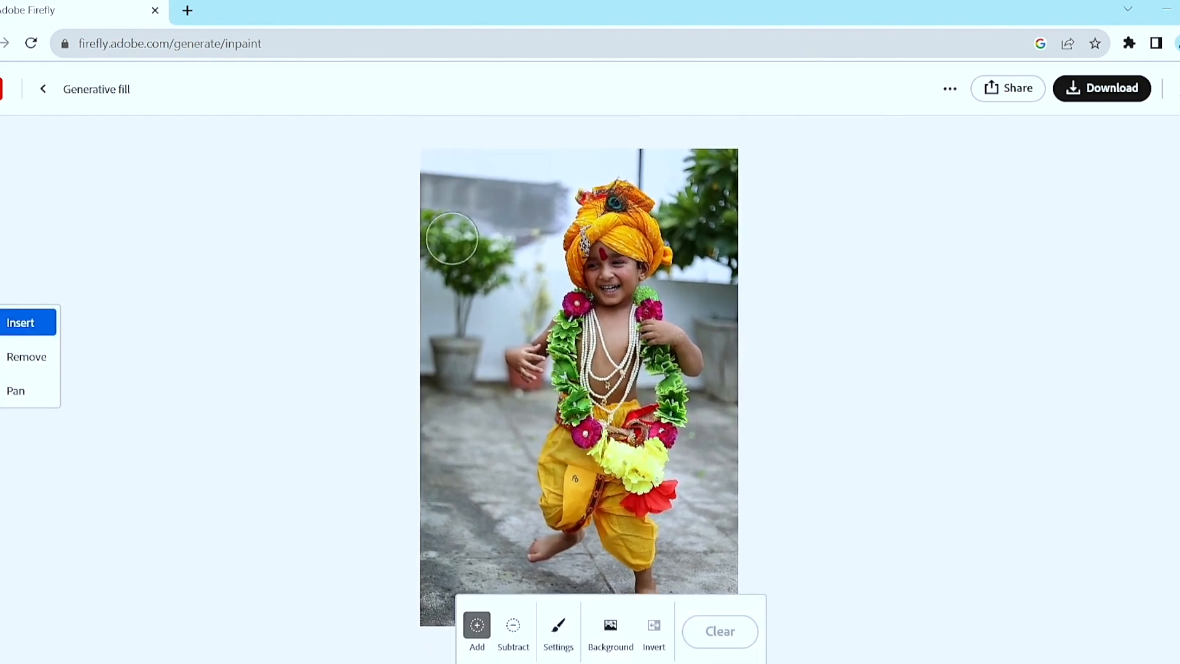
key("space")
left_click_drag(635, 551, 633, 500)
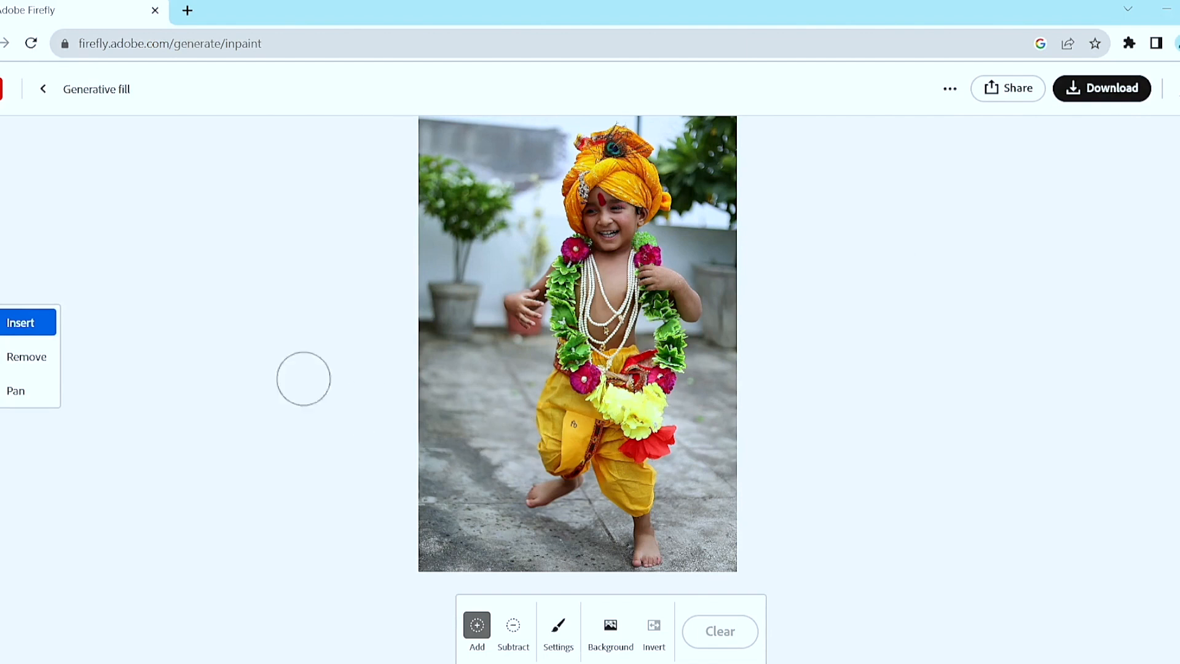
Leave the running child photo and upload the image EKT01351 for Generative fill.
left_click(46, 87)
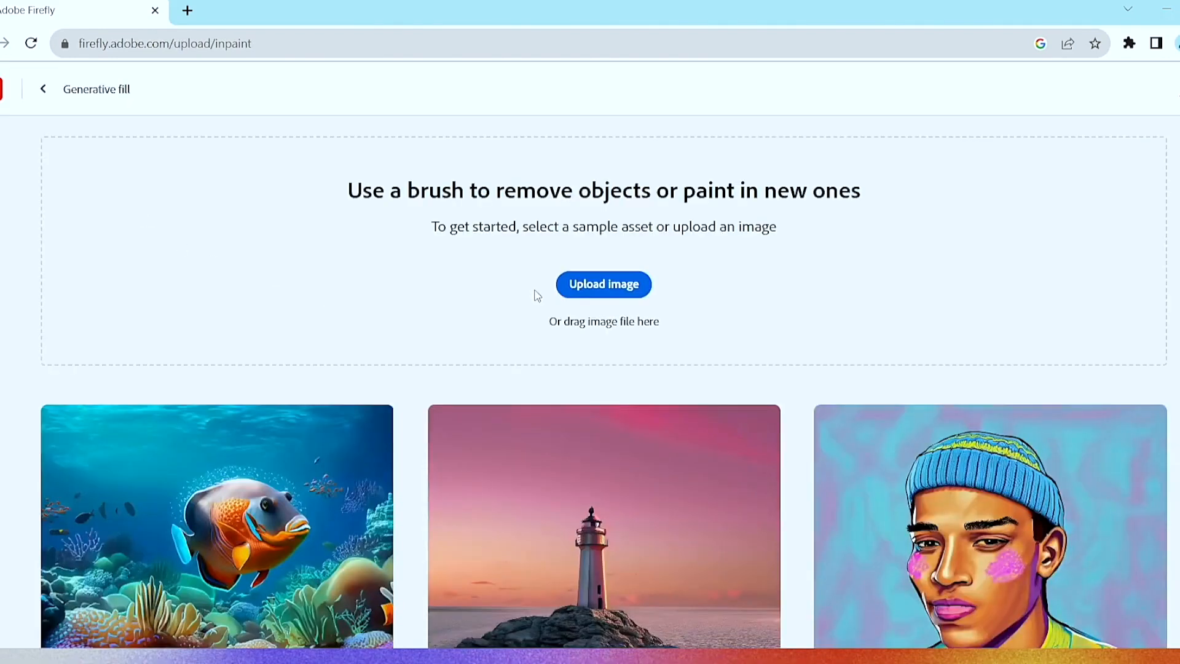
left_click(602, 284)
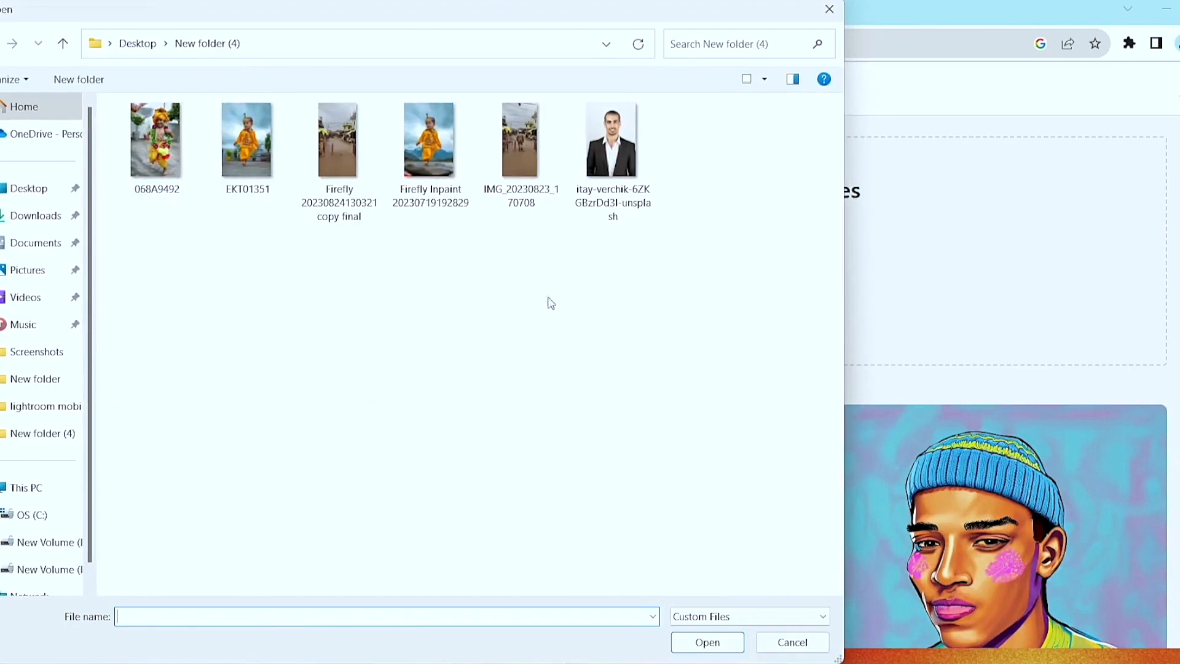
double_click(248, 147)
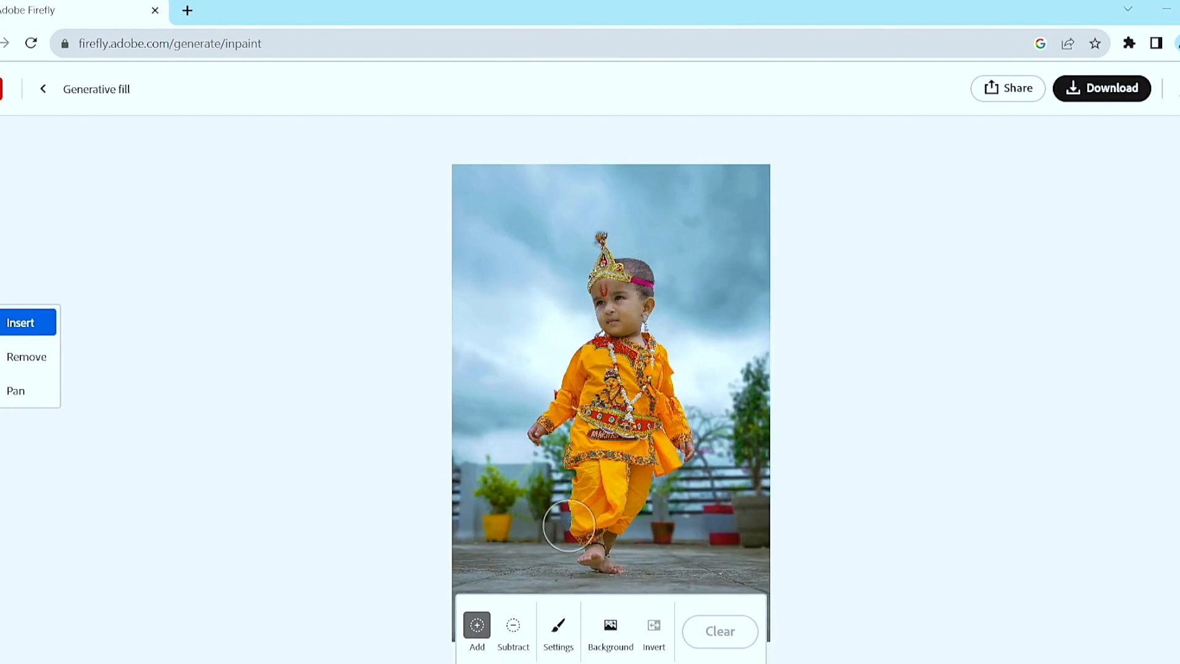
Mask the plants, railing and floor around the child for insertion, leaving the child and the upper sky unmasked.
key("space")
left_click_drag(602, 501, 607, 399)
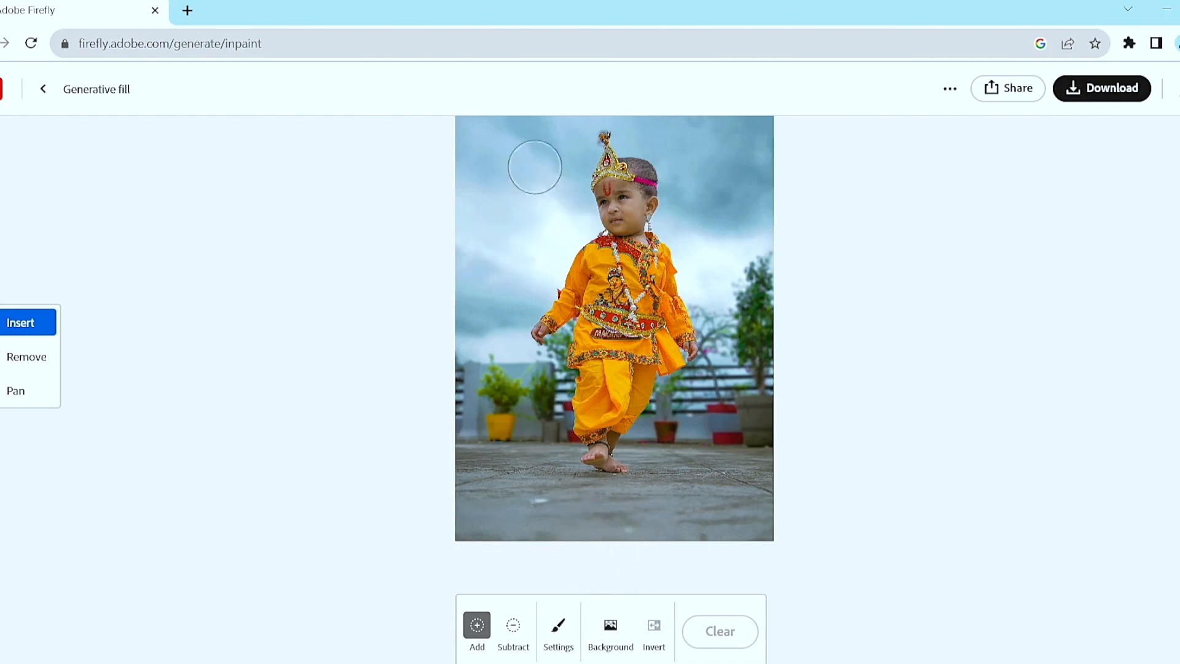
key("space")
left_click_drag(624, 161, 643, 240)
left_click_drag(590, 365, 513, 264)
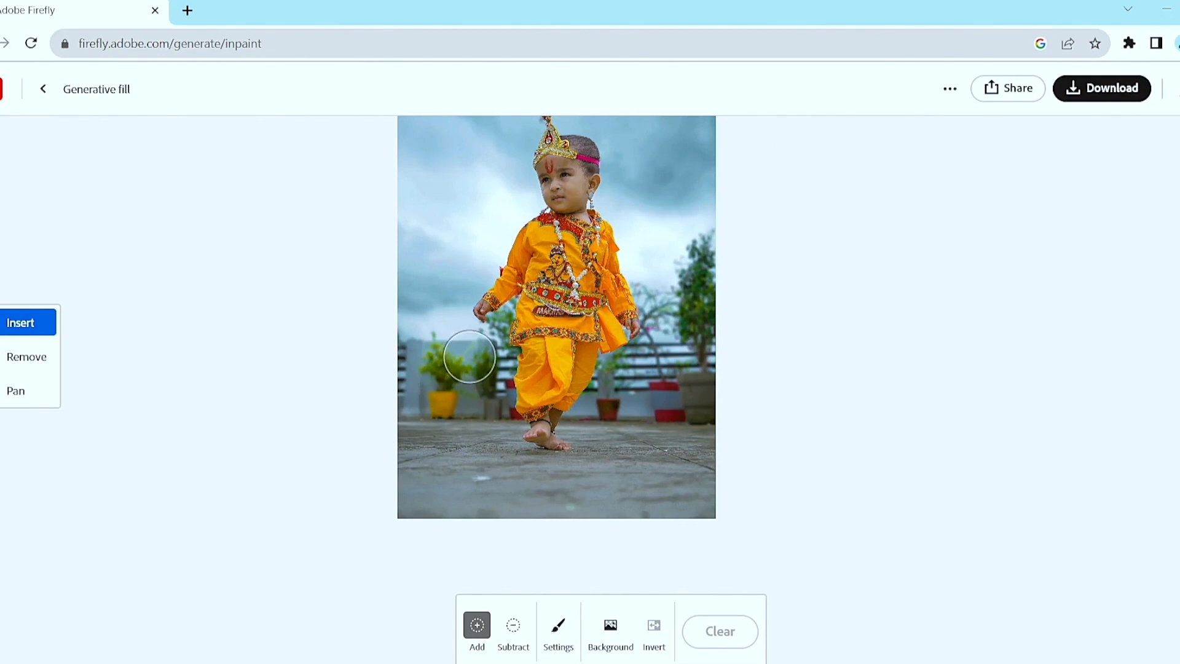
mouse_move(468, 356)
left_mouse_down()
mouse_move(408, 345)
mouse_move(399, 379)
mouse_move(441, 546)
mouse_move(456, 497)
mouse_move(559, 503)
mouse_move(725, 486)
mouse_move(754, 505)
mouse_move(707, 516)
mouse_move(644, 496)
mouse_move(700, 230)
mouse_move(719, 359)
mouse_move(673, 469)
mouse_move(667, 500)
mouse_move(679, 522)
mouse_move(711, 459)
mouse_move(682, 405)
mouse_move(492, 478)
mouse_move(459, 472)
mouse_move(432, 394)
mouse_move(482, 402)
mouse_move(471, 432)
mouse_move(510, 457)
mouse_move(488, 447)
mouse_move(447, 374)
mouse_move(487, 362)
mouse_move(486, 387)
mouse_move(476, 339)
mouse_move(421, 312)
mouse_move(467, 276)
mouse_move(461, 264)
mouse_move(413, 260)
mouse_move(393, 309)
mouse_move(445, 387)
left_mouse_up()
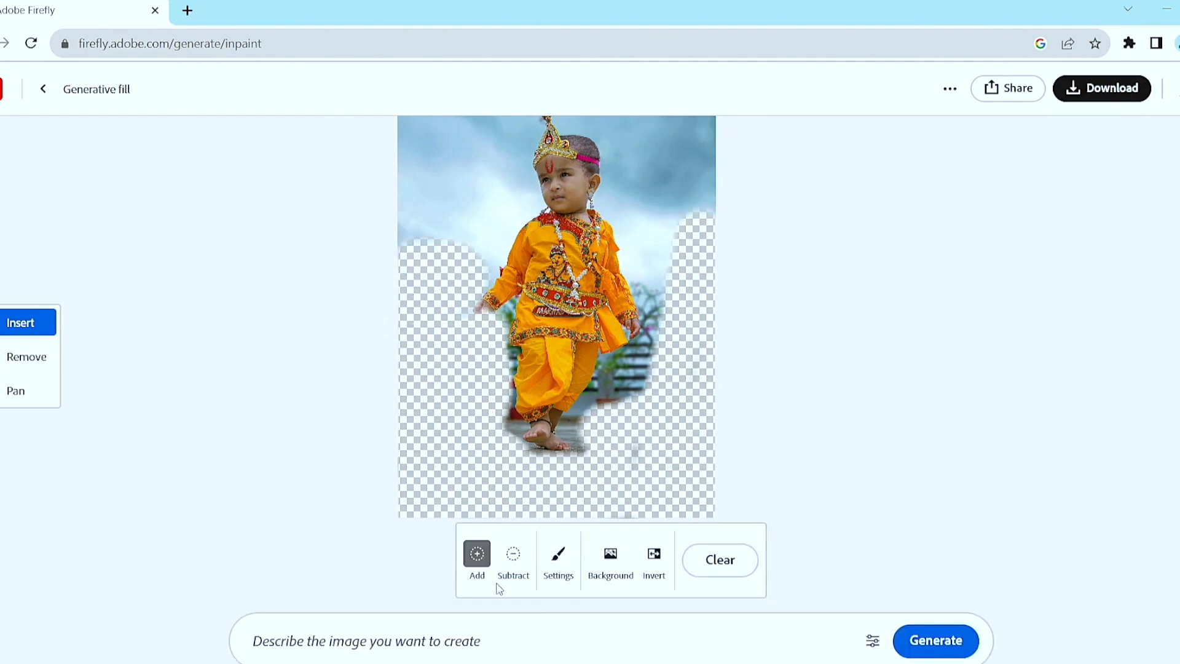
Restore the child's hand at the mask edge and extend the insert mask with a smaller brush along the sleeve and tunic.
left_click(508, 562)
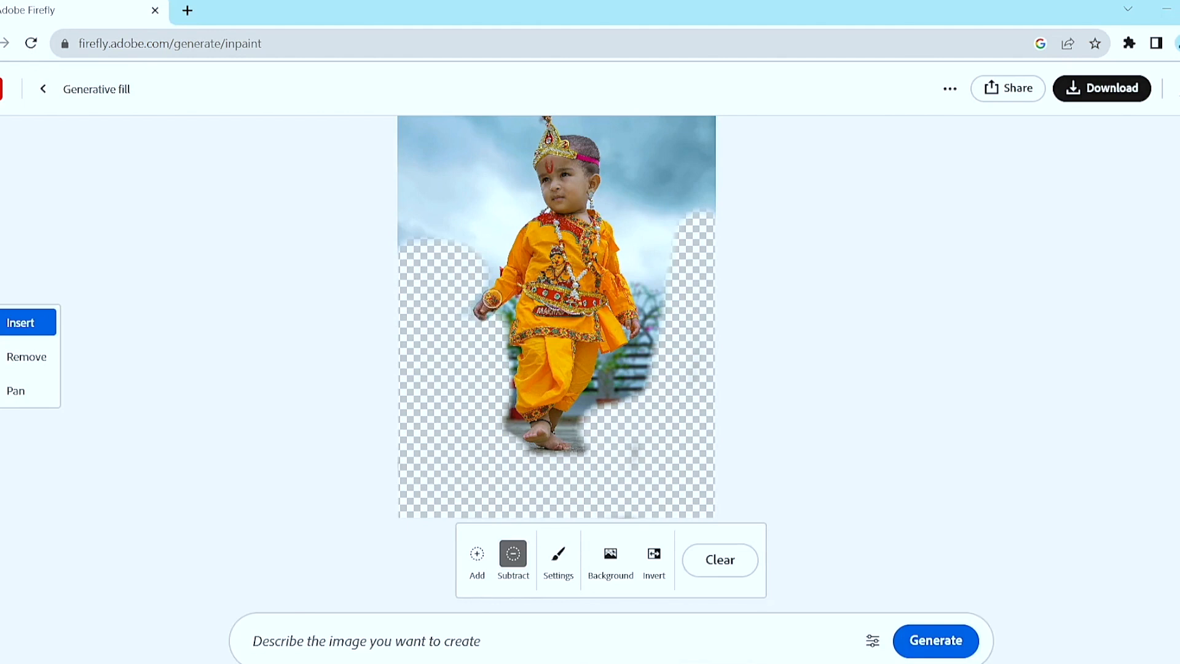
left_click(477, 555)
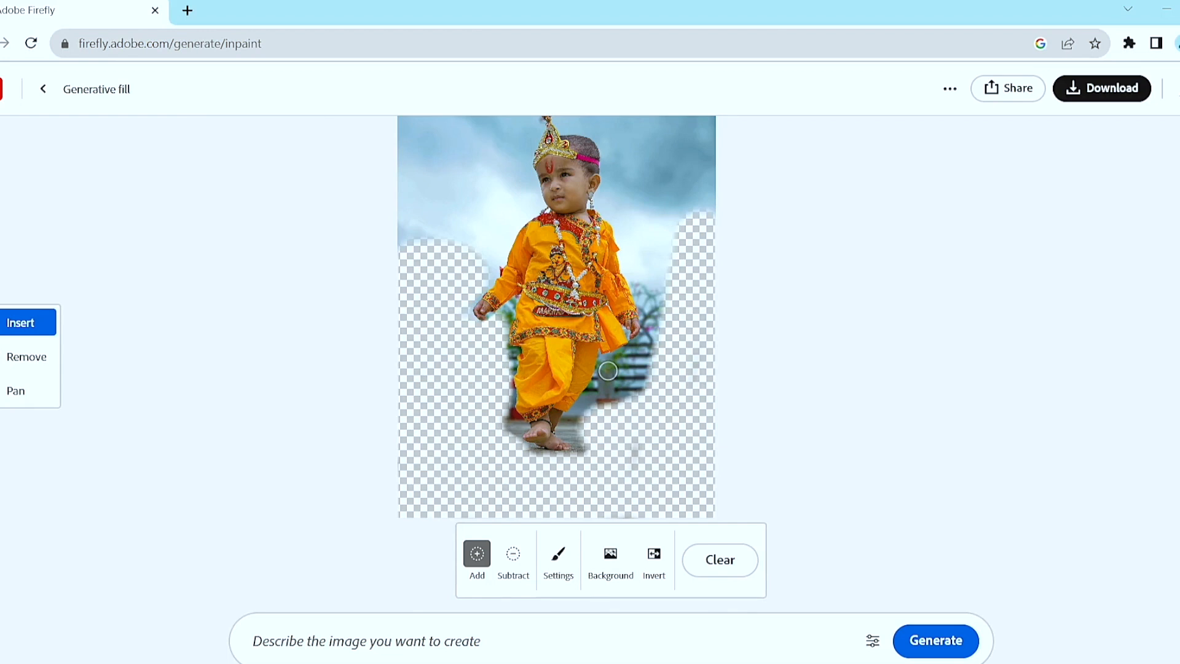
key("bracketright")
key("bracketright")
key("bracketright")
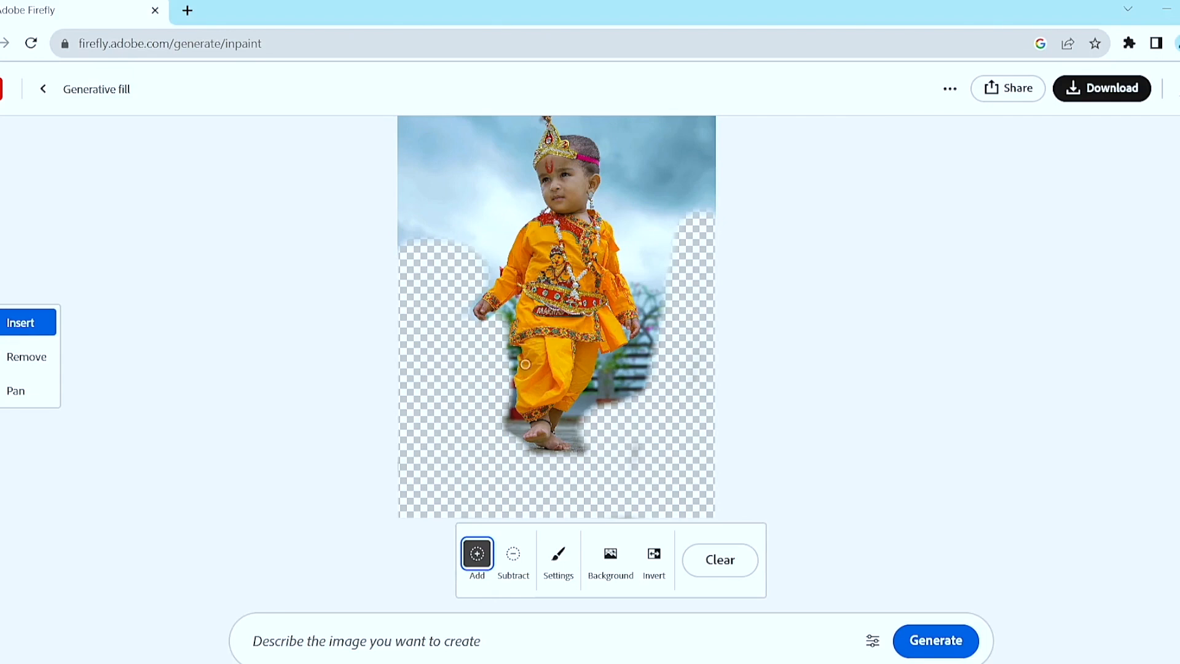
scroll(518, 316, "up", 5)
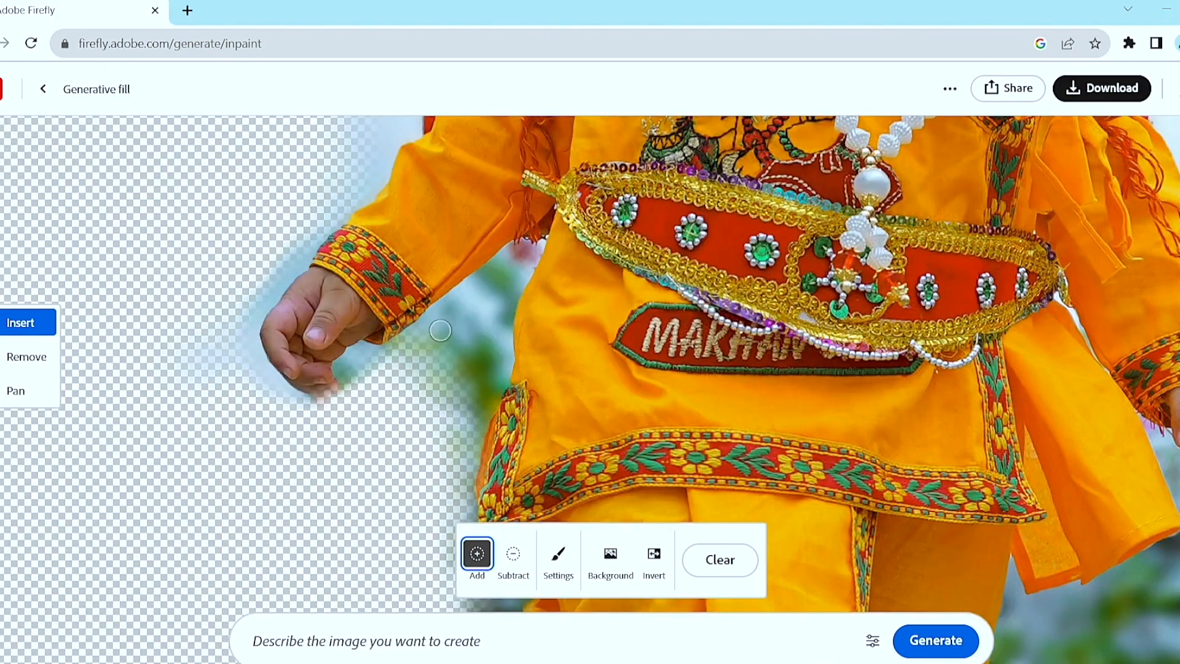
mouse_move(425, 336)
left_mouse_down()
mouse_move(471, 287)
mouse_move(535, 250)
mouse_move(500, 308)
mouse_move(485, 413)
mouse_move(471, 308)
mouse_move(457, 370)
mouse_move(408, 414)
mouse_move(446, 405)
mouse_move(467, 422)
mouse_move(487, 350)
left_mouse_up()
key("space")
left_click_drag(445, 427, 459, 210)
mouse_move(485, 356)
left_mouse_down()
mouse_move(542, 353)
mouse_move(489, 399)
mouse_move(484, 419)
mouse_move(510, 466)
mouse_move(513, 413)
left_mouse_up()
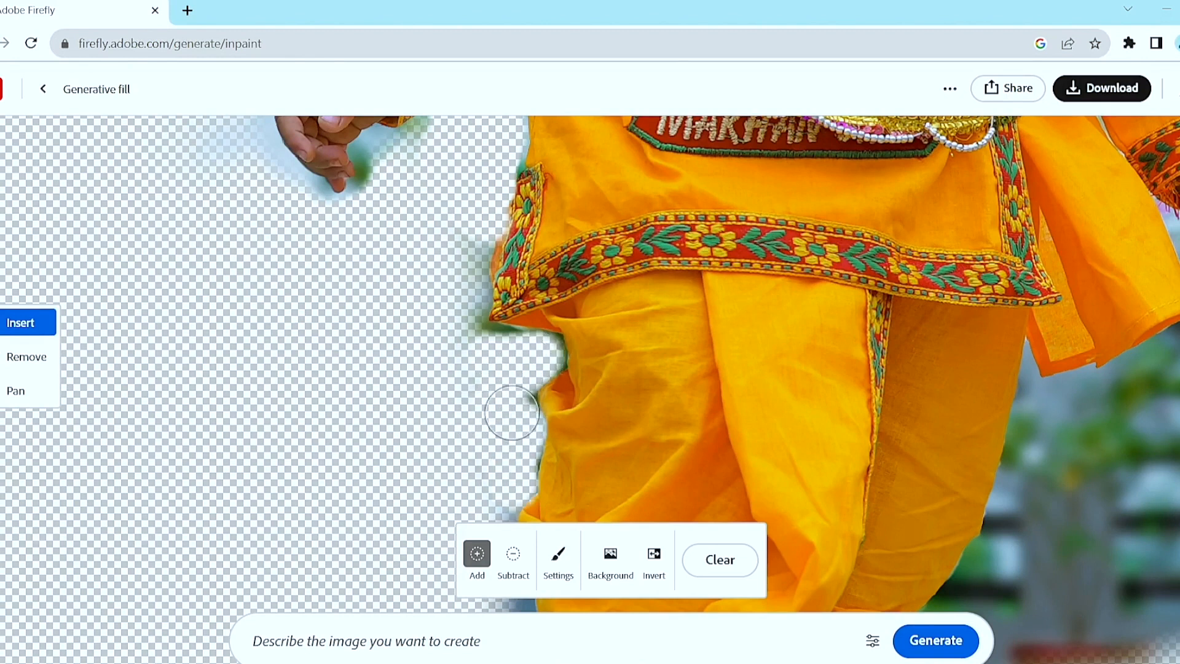
Extend the insert mask closely around the child's trousers, feet and other arm, covering the remaining railing and floor.
key("space")
left_click_drag(492, 487, 505, 258)
mouse_move(526, 339)
left_mouse_down()
mouse_move(507, 320)
mouse_move(523, 384)
mouse_move(502, 462)
mouse_move(514, 516)
left_mouse_up()
key("space")
left_click_drag(515, 451, 514, 193)
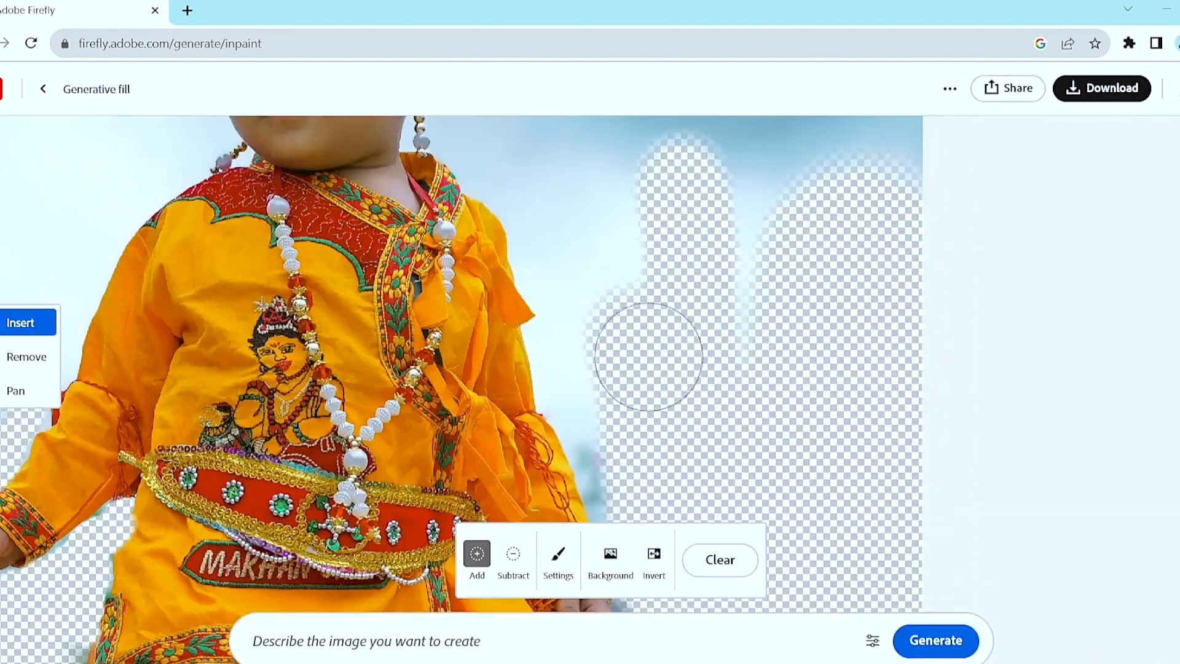
scroll(837, 121, "down", 8)
key("space")
left_click_drag(207, 421, 223, 469)
left_click_drag(384, 477, 548, 395)
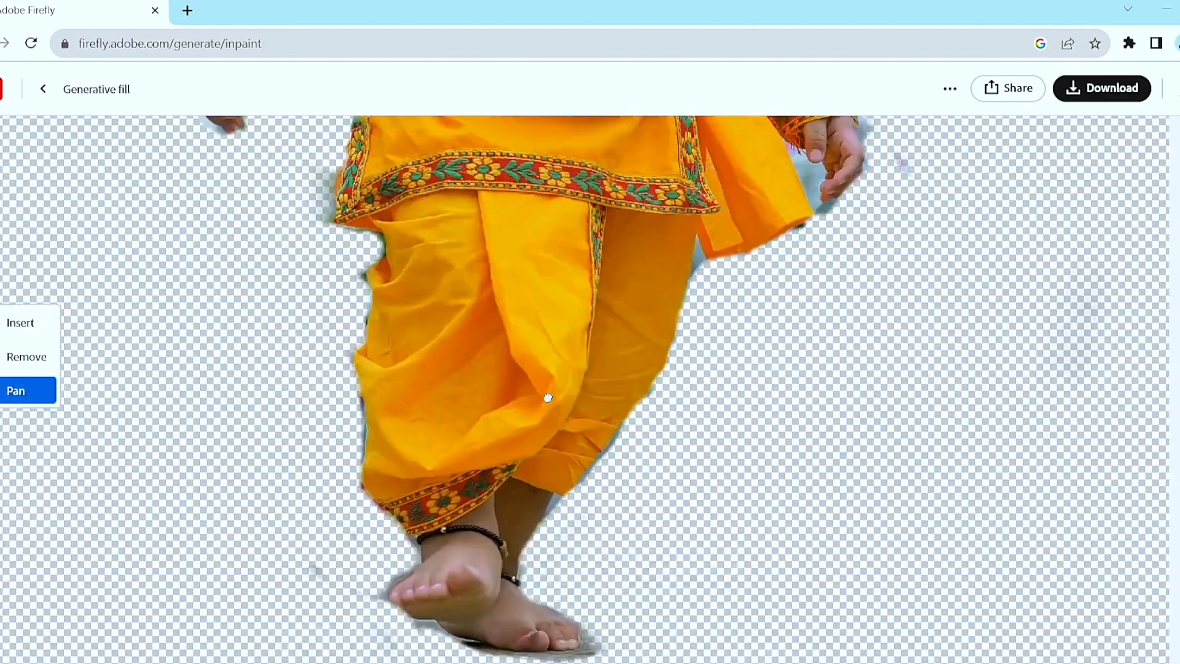
scroll(547, 395, "down", 8)
left_click_drag(626, 312, 686, 397)
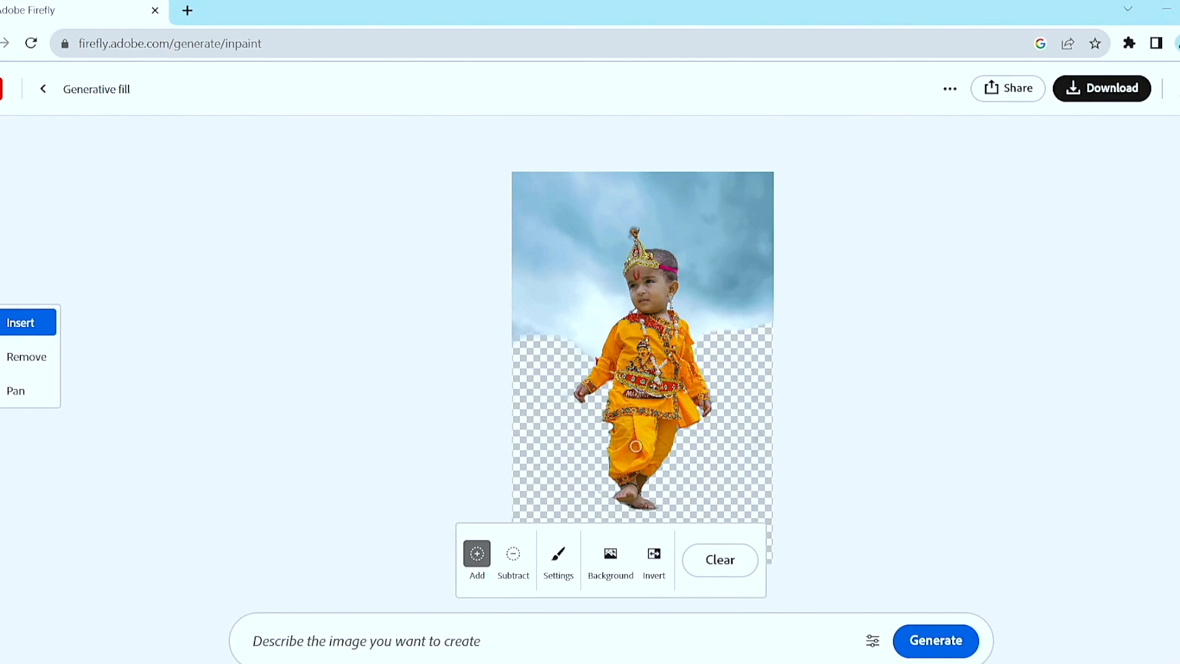
Fill the masked area from the prompt "river, standing on rock, shallow depth of filed, mountain in background" and compare the variations.
left_click(448, 650)
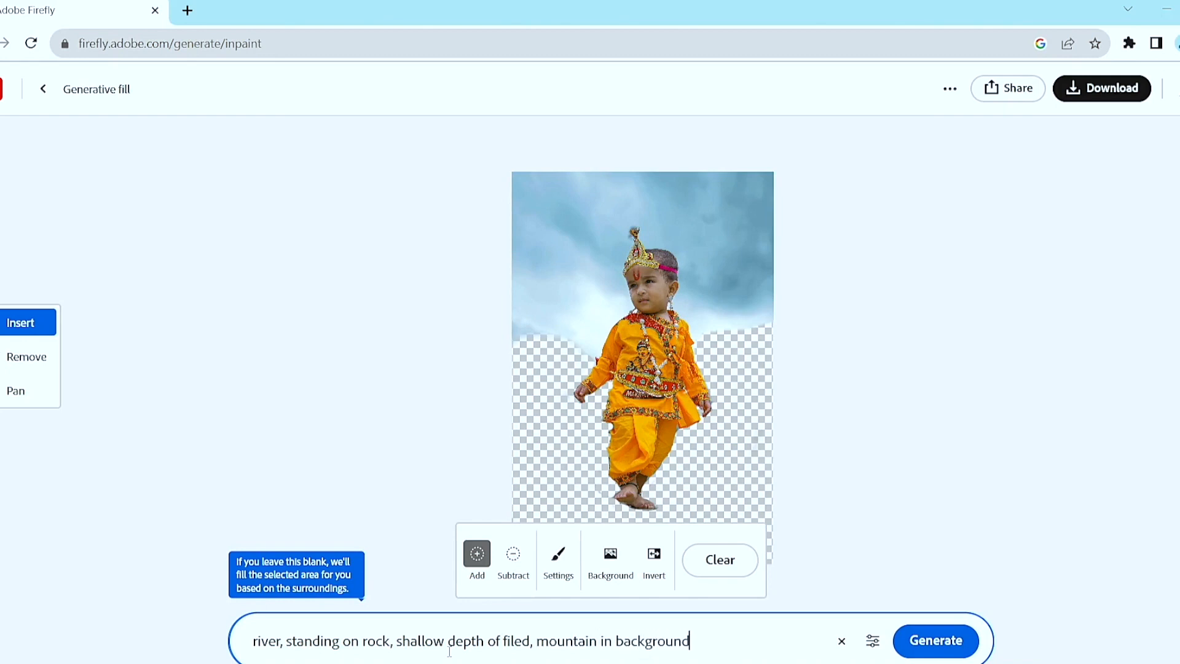
key("Return")
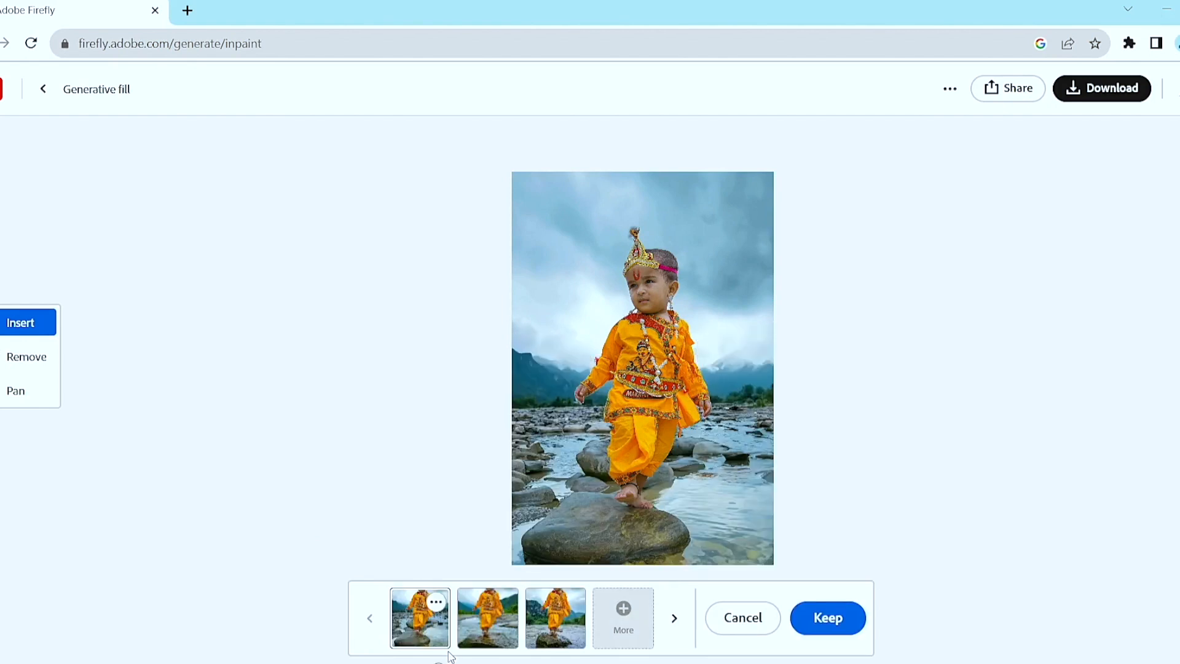
left_click(487, 625)
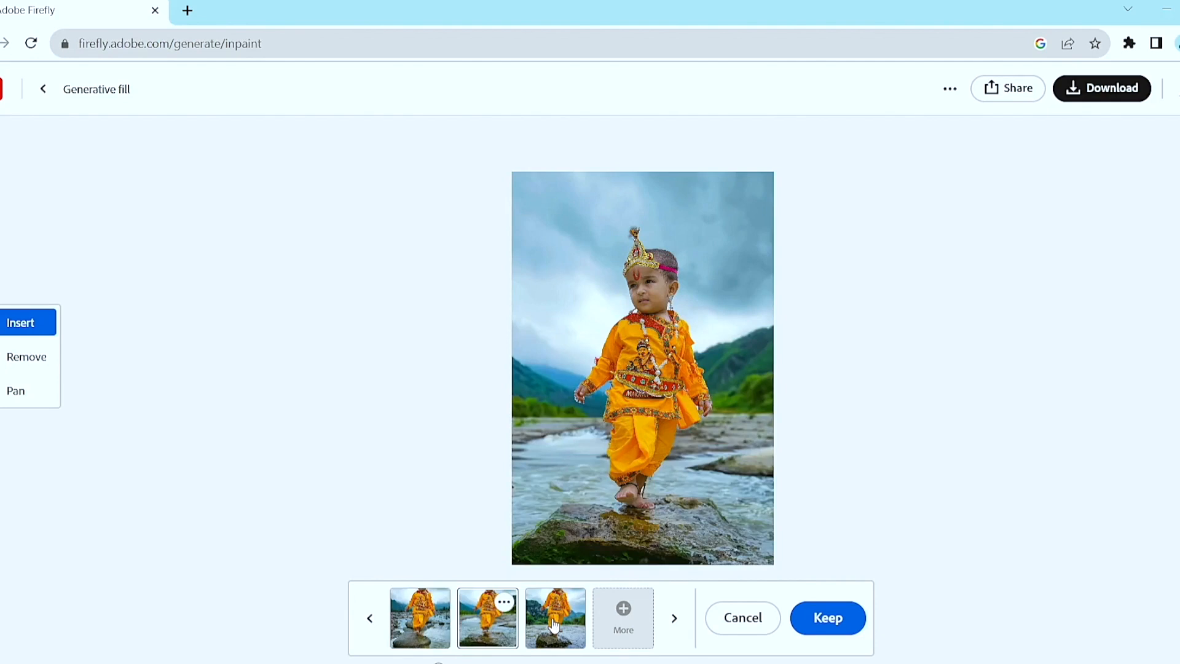
left_click(555, 625)
left_click(491, 622)
Examine the second variation up close around the child's hands, clothing edges and feet, and as a whole.
scroll(737, 396, "up", 3)
scroll(701, 420, "up", 2)
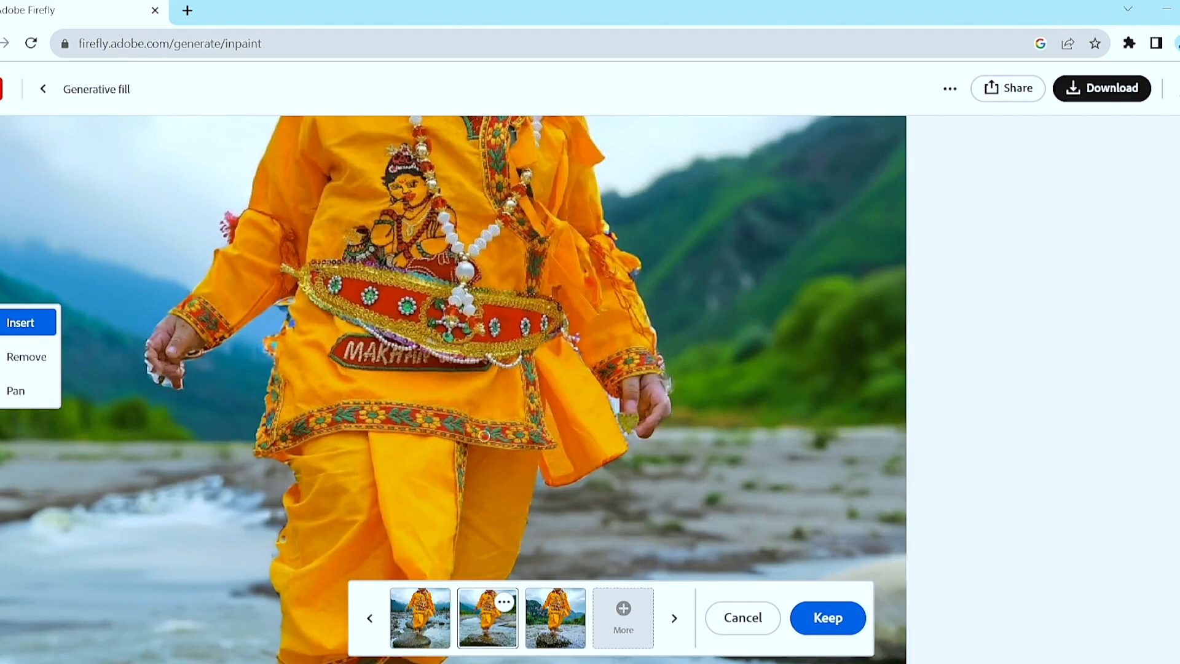
key("space")
left_click_drag(519, 297, 665, 256)
left_click_drag(679, 433, 676, 320)
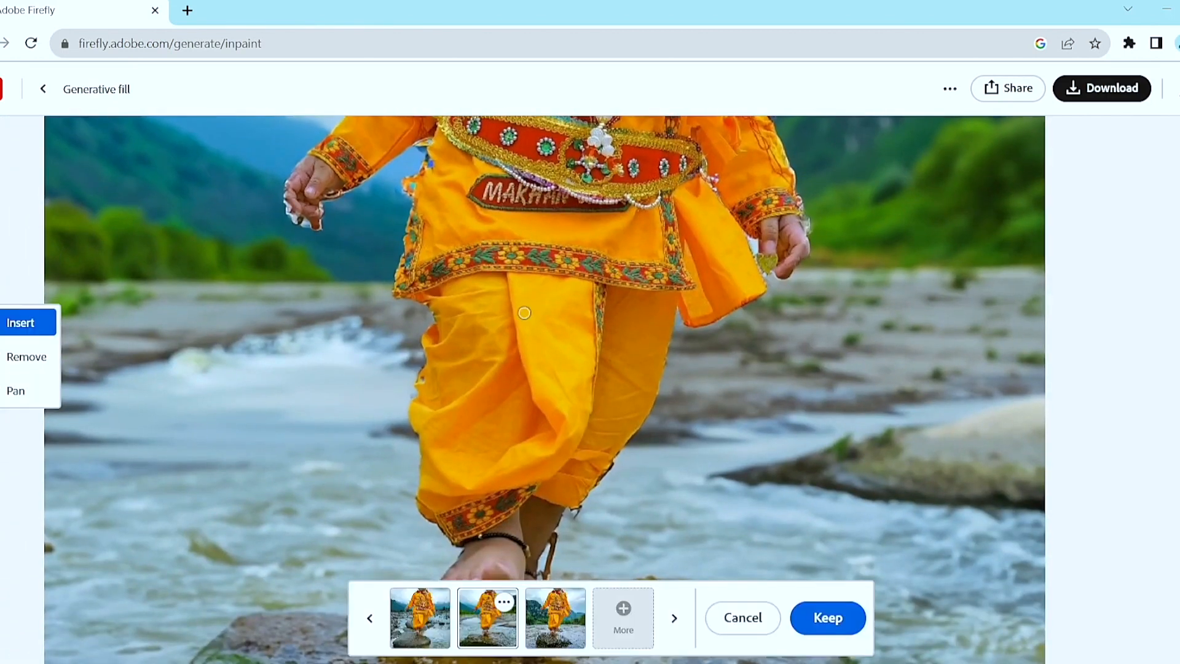
scroll(524, 313, "down", 3)
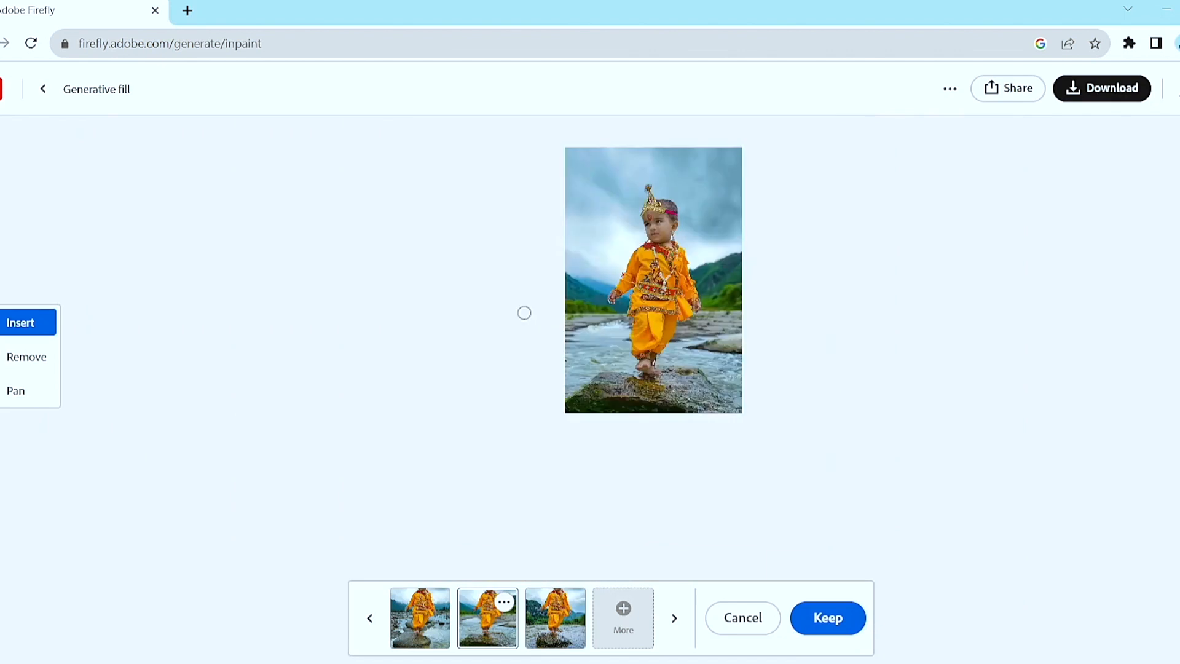
scroll(745, 327, "up", 5)
key("space")
left_click_drag(586, 292, 664, 366)
scroll(661, 369, "down", 2)
Keep the second river variation after comparing all three, and select the photo's background automatically.
left_click(532, 639)
left_click(434, 636)
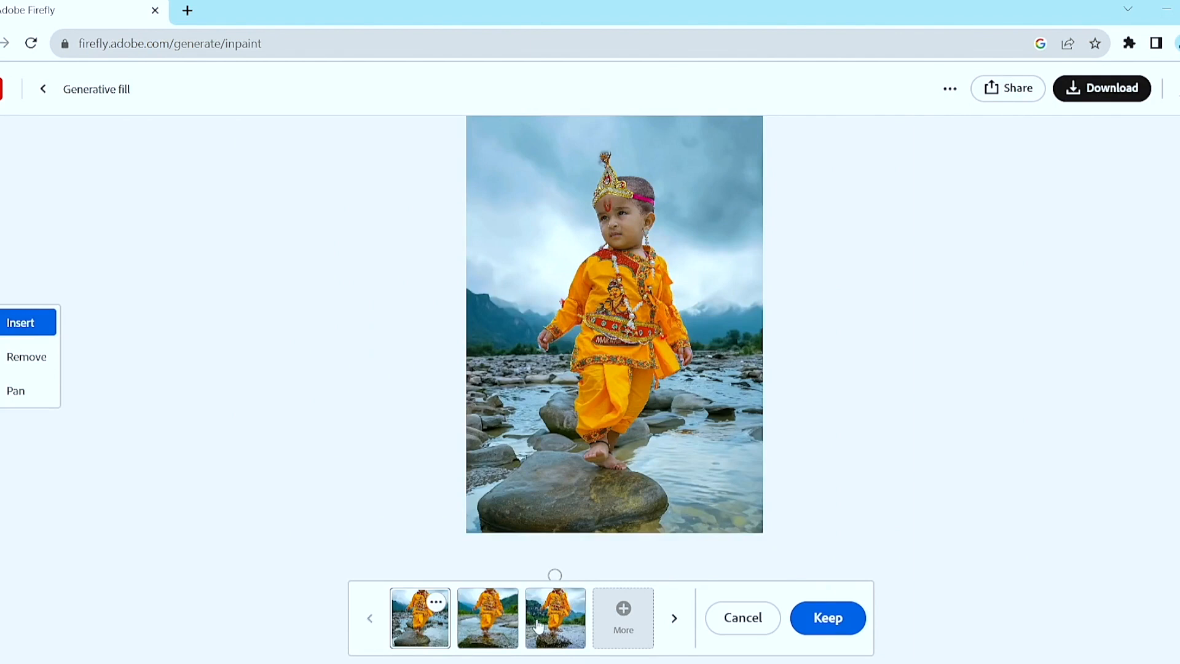
left_click(566, 626)
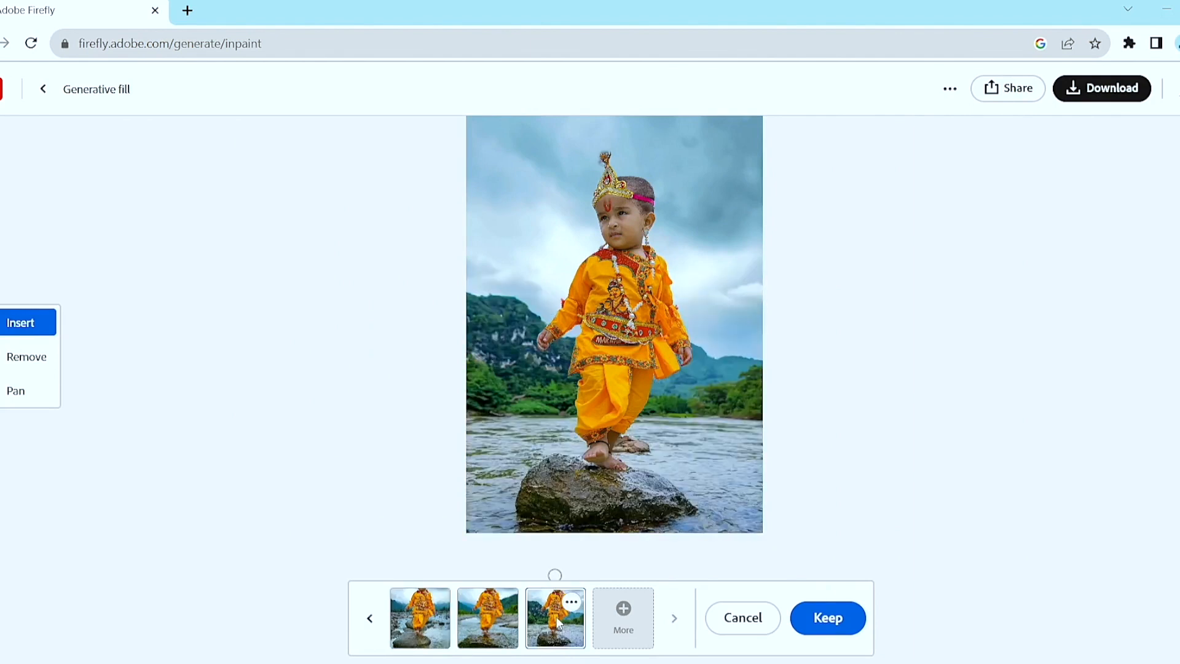
left_click(499, 632)
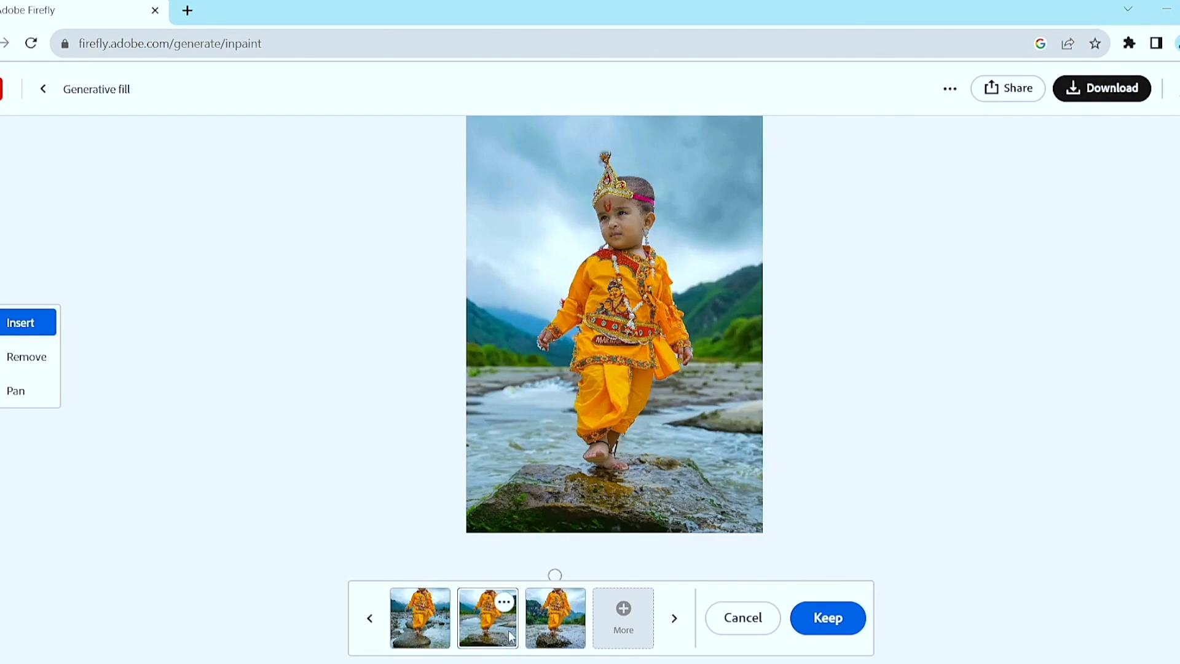
left_click(811, 617)
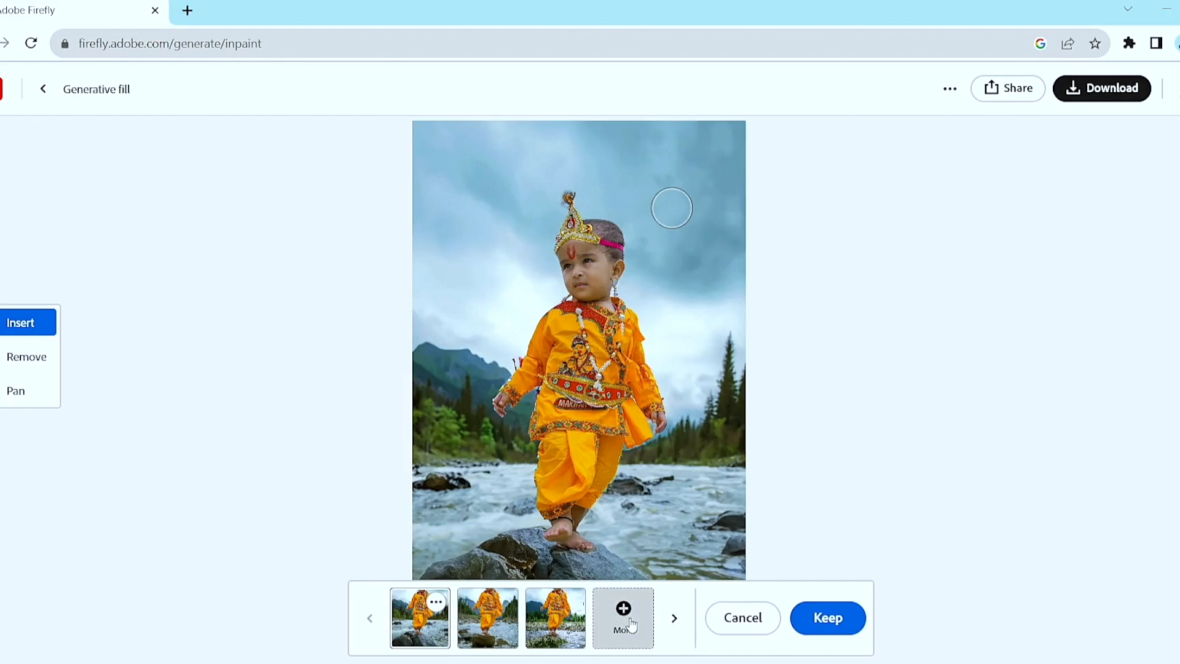
left_click(624, 617)
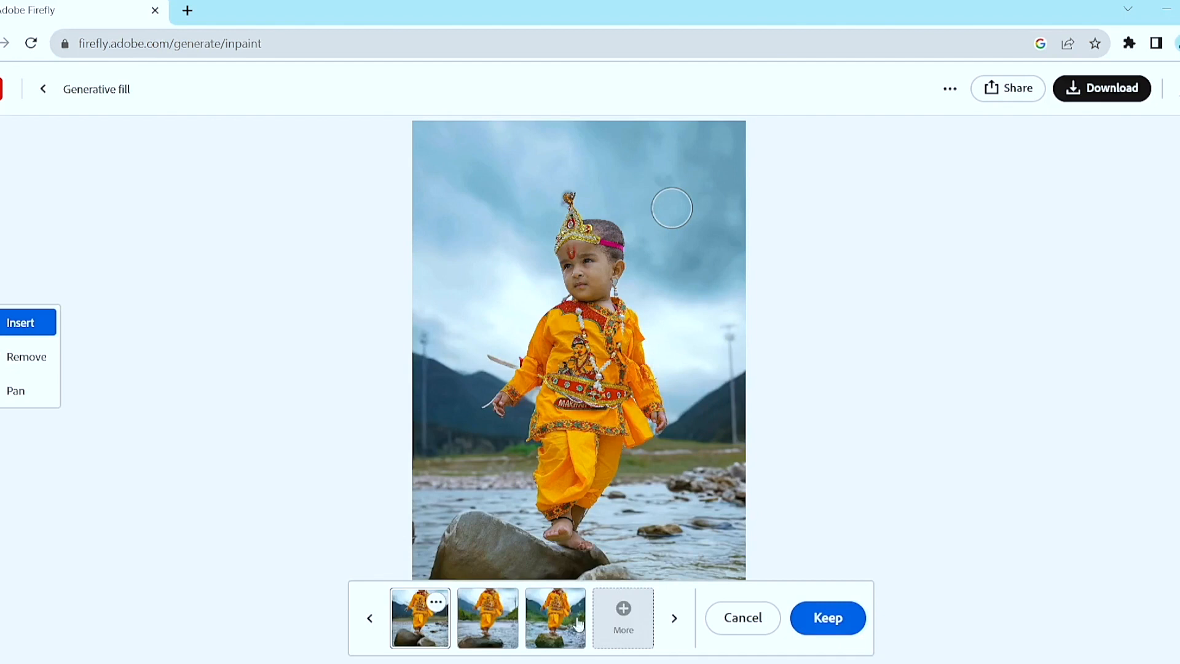
Compare the new river and mountain background variations and examine the second one's feet and rock up close.
left_click(553, 614)
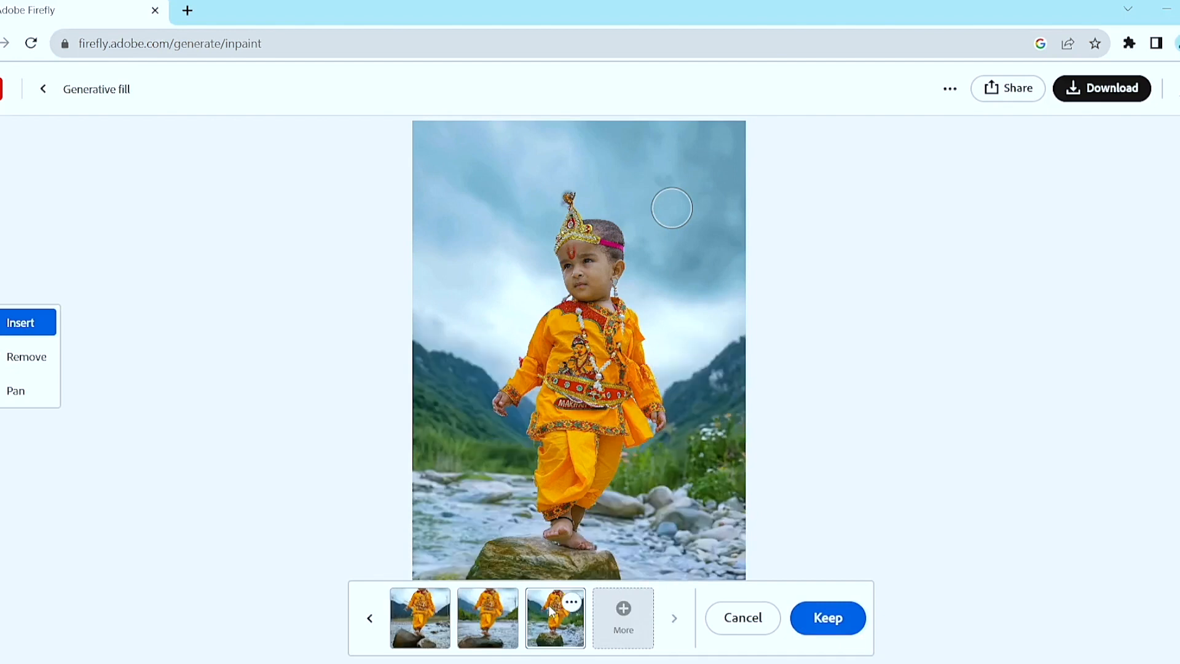
left_click(502, 621)
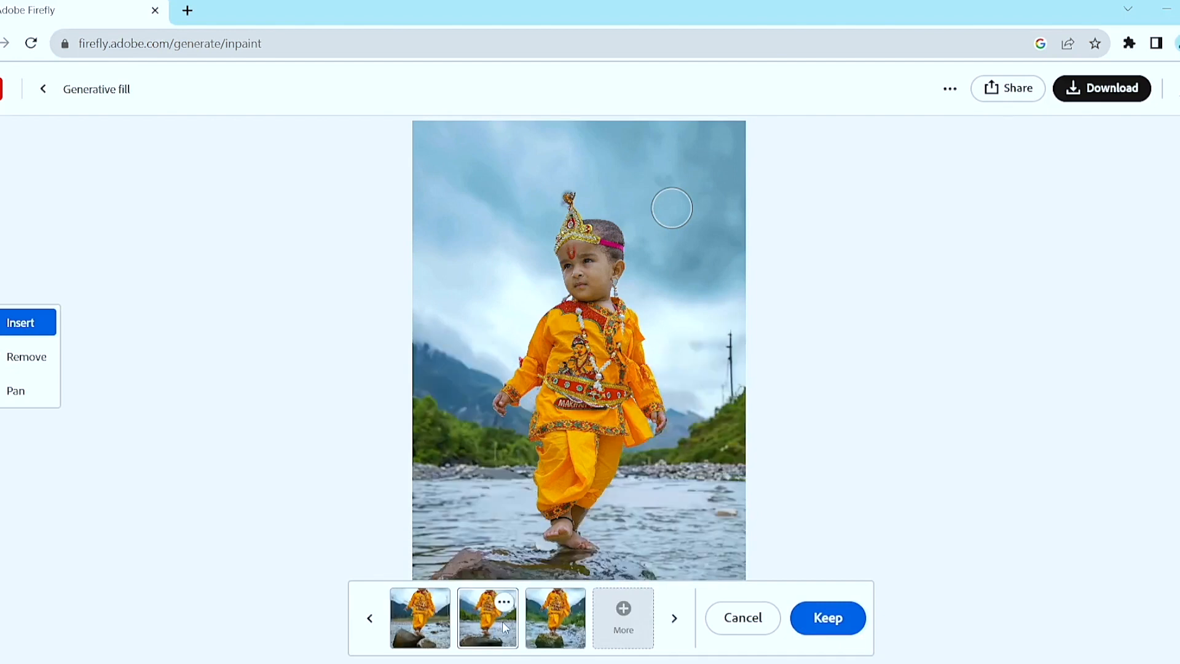
left_click(538, 628)
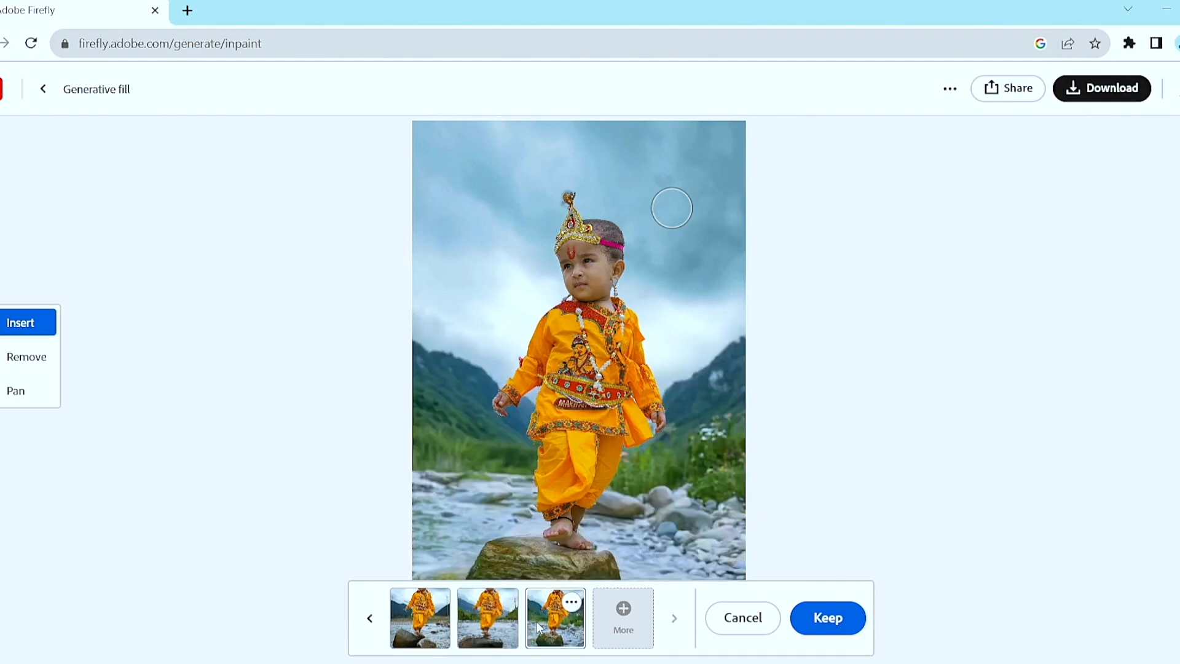
left_click(432, 626)
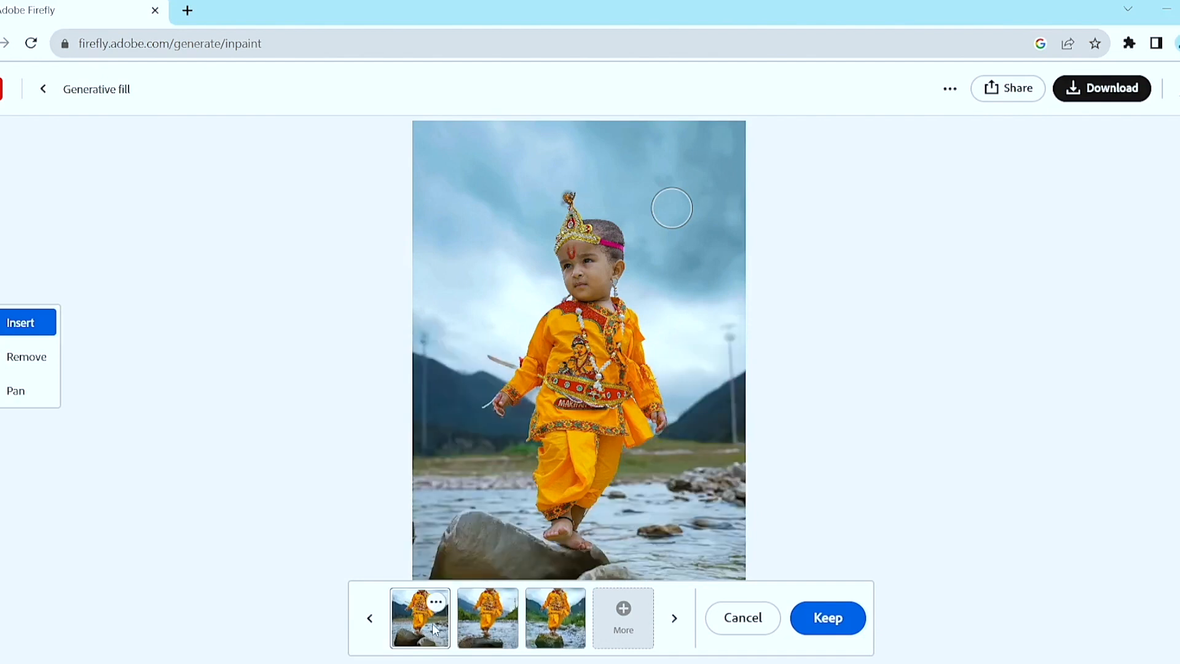
left_click(498, 622)
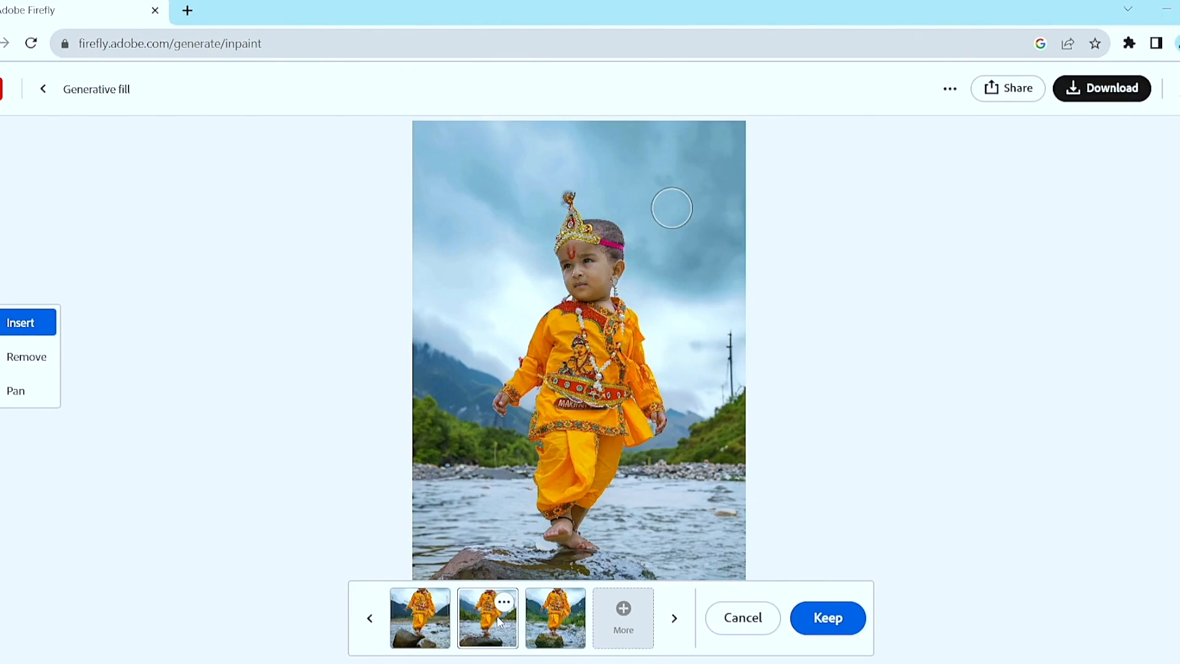
scroll(499, 622, "up", 1)
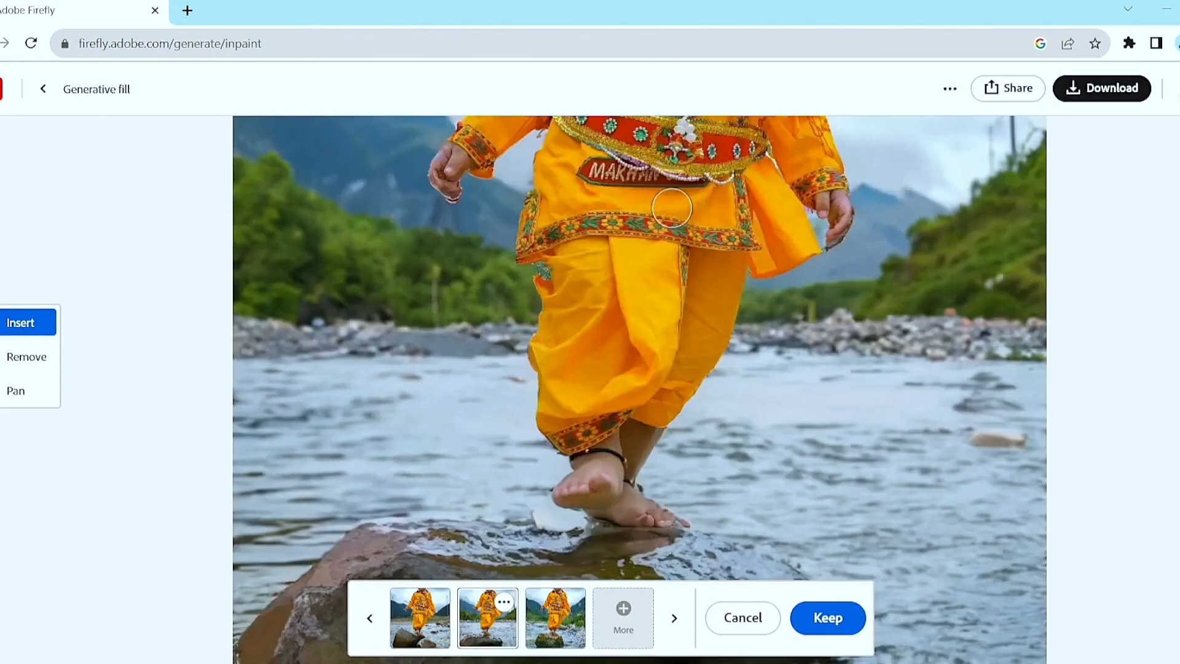
scroll(672, 208, "down", 5)
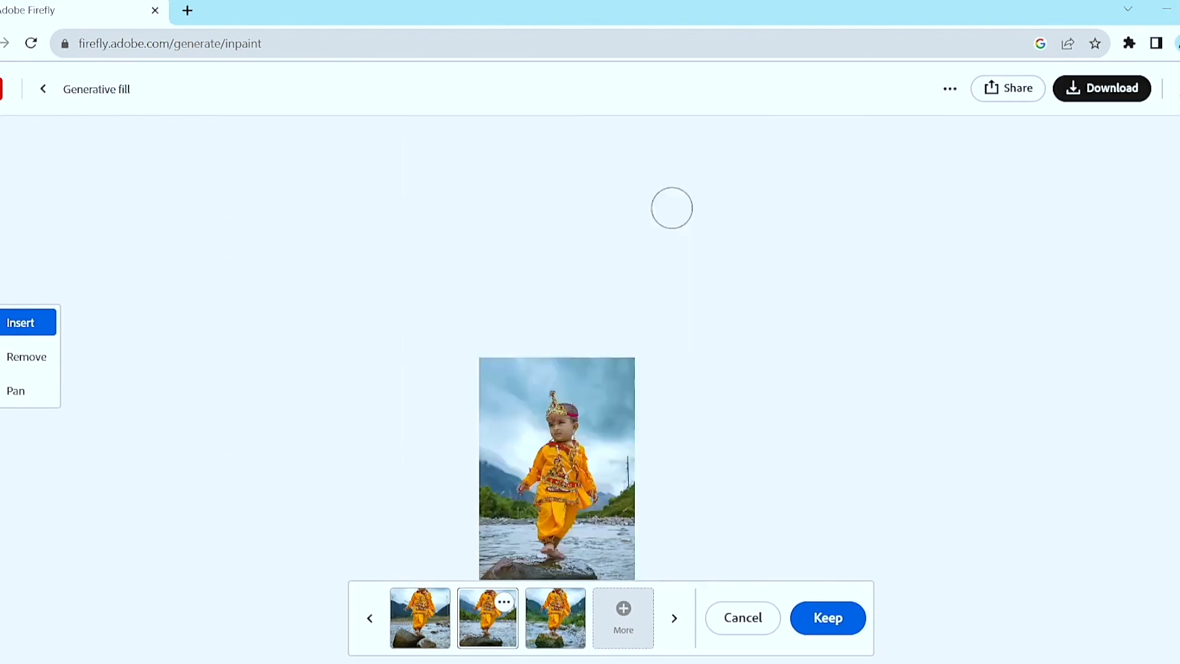
left_click(545, 633)
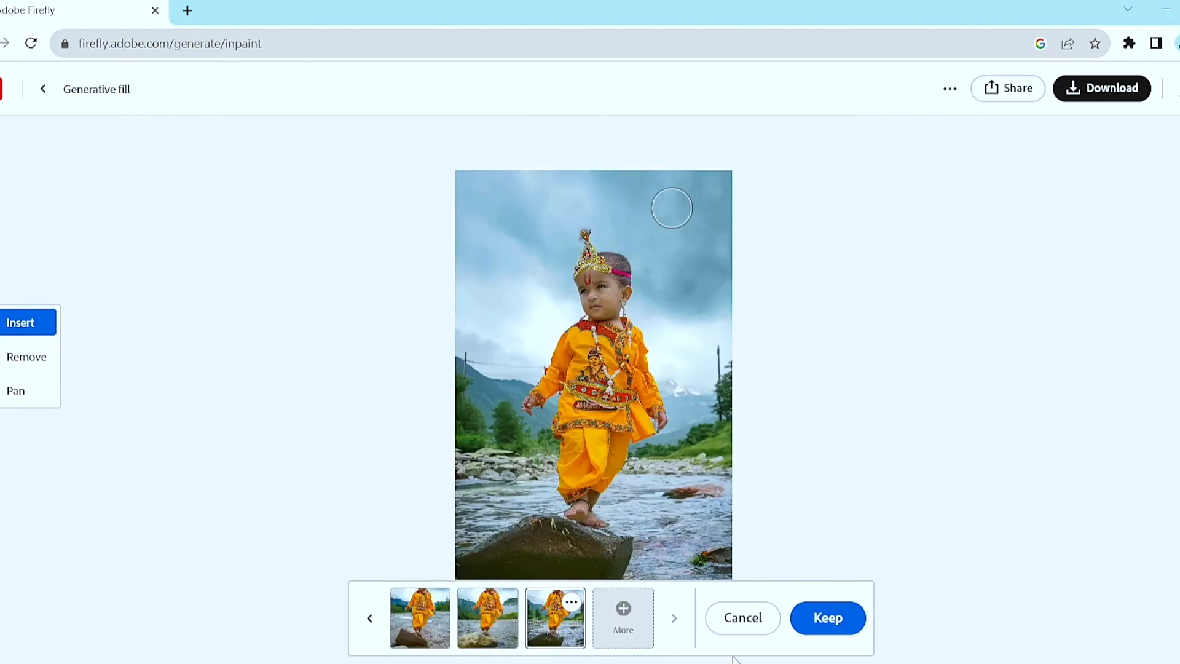
mouse_move(744, 663)
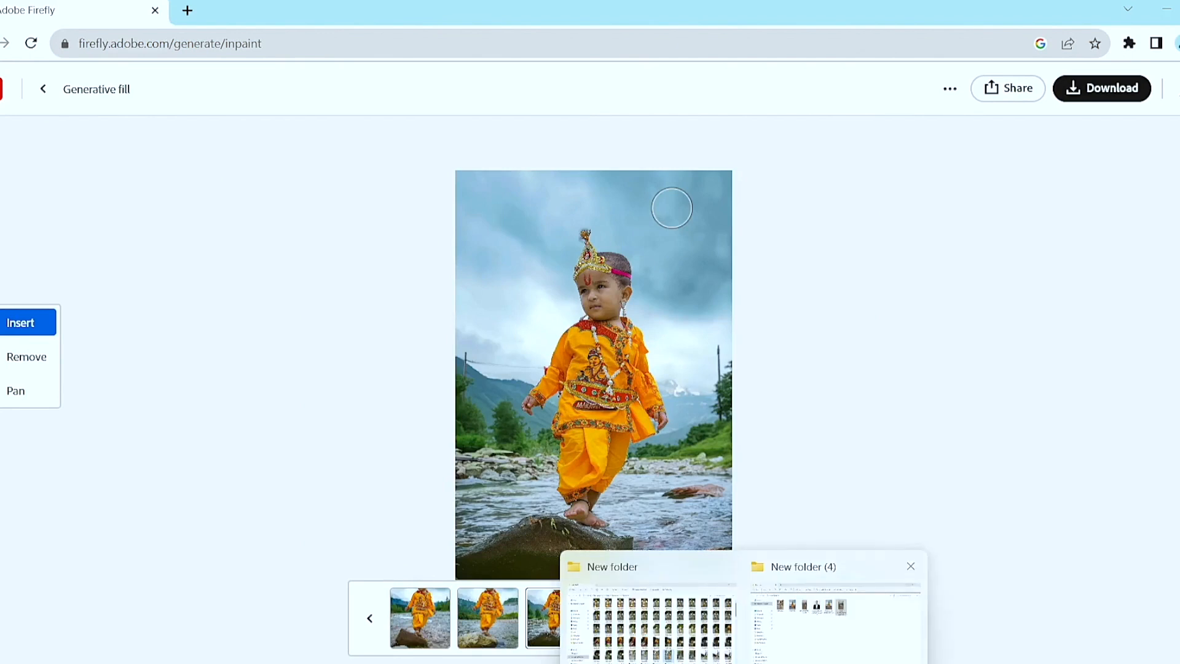
left_click(789, 660)
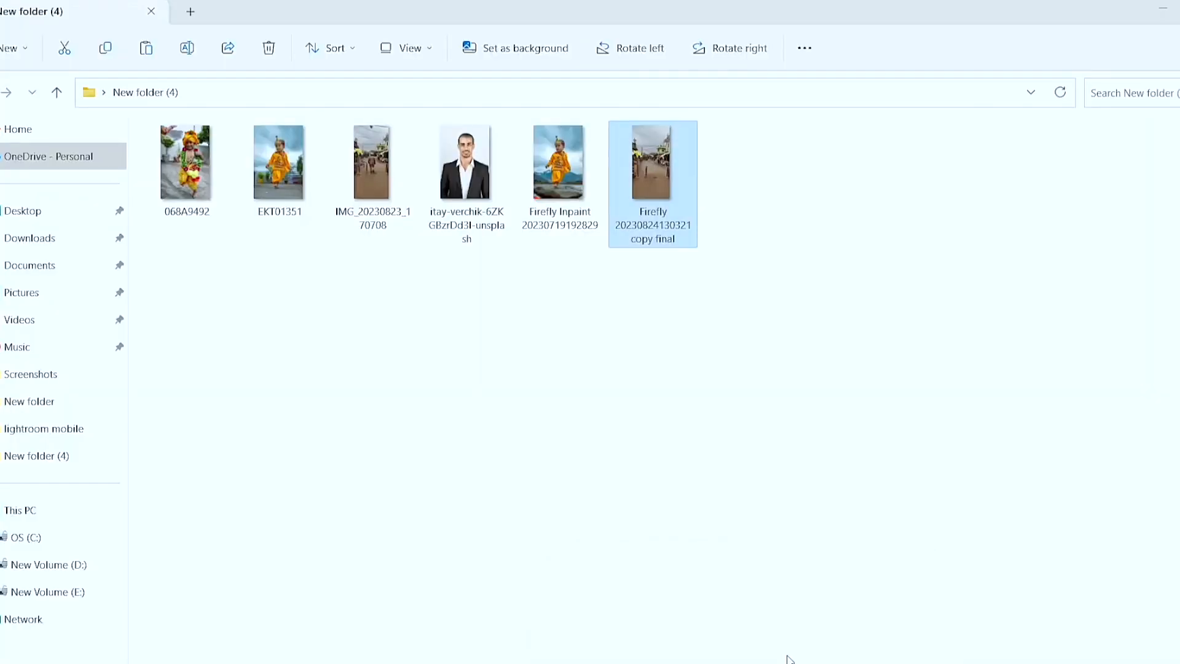
double_click(559, 219)
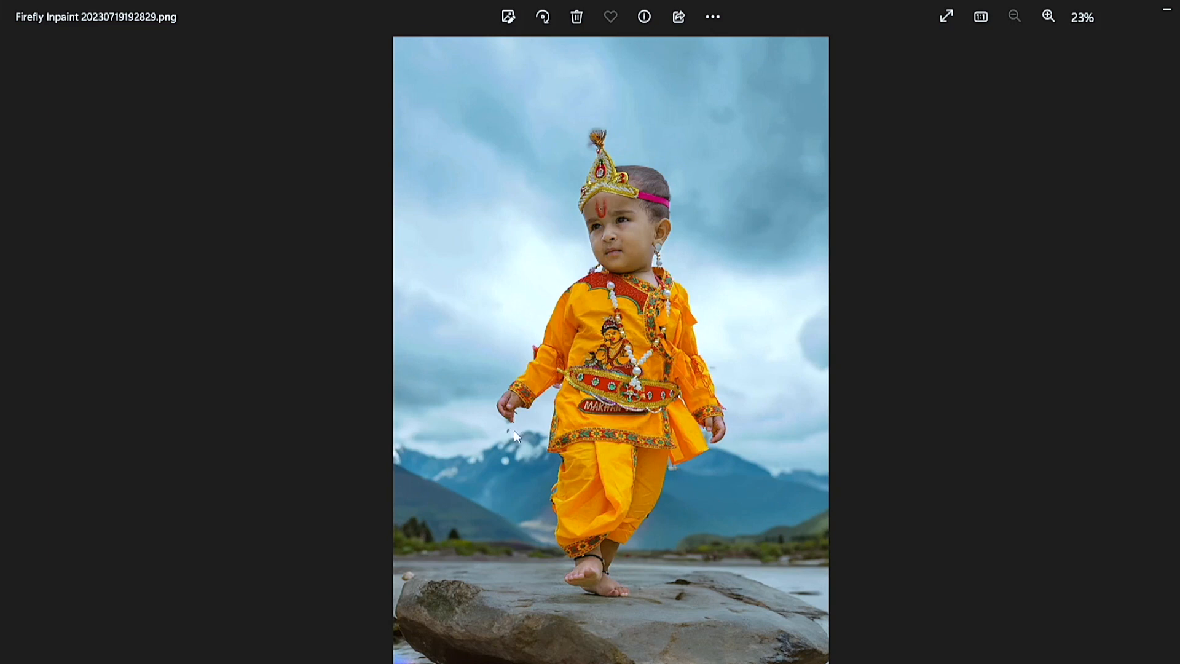
scroll(522, 459, "up", 2)
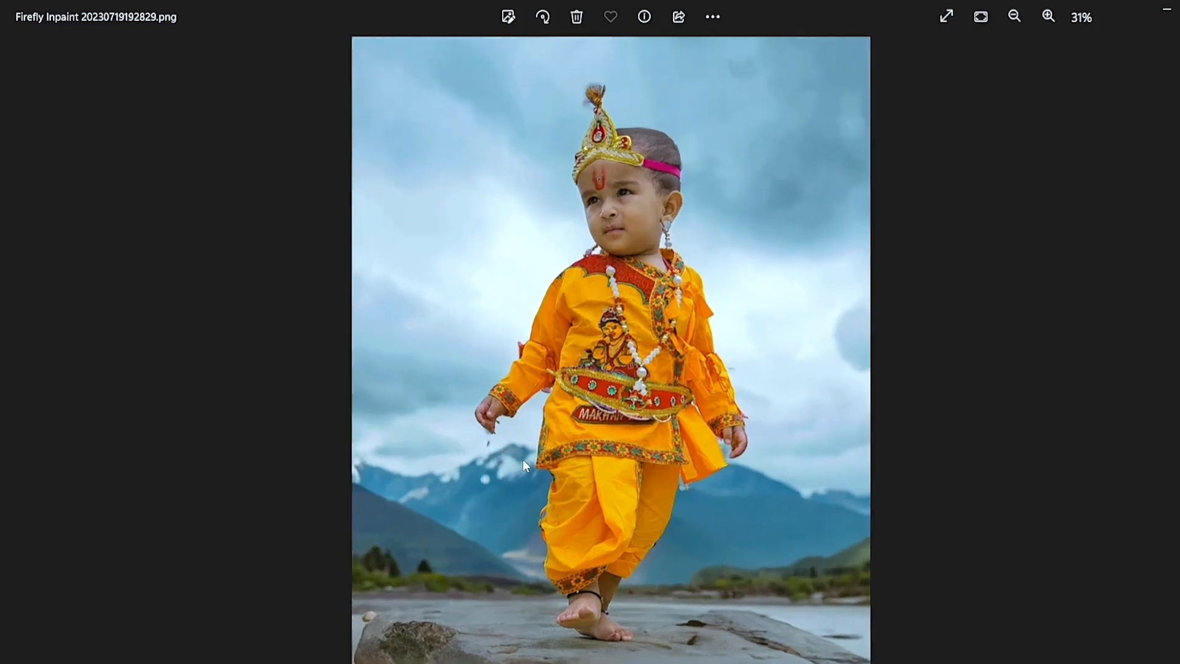
scroll(523, 459, "up", 3)
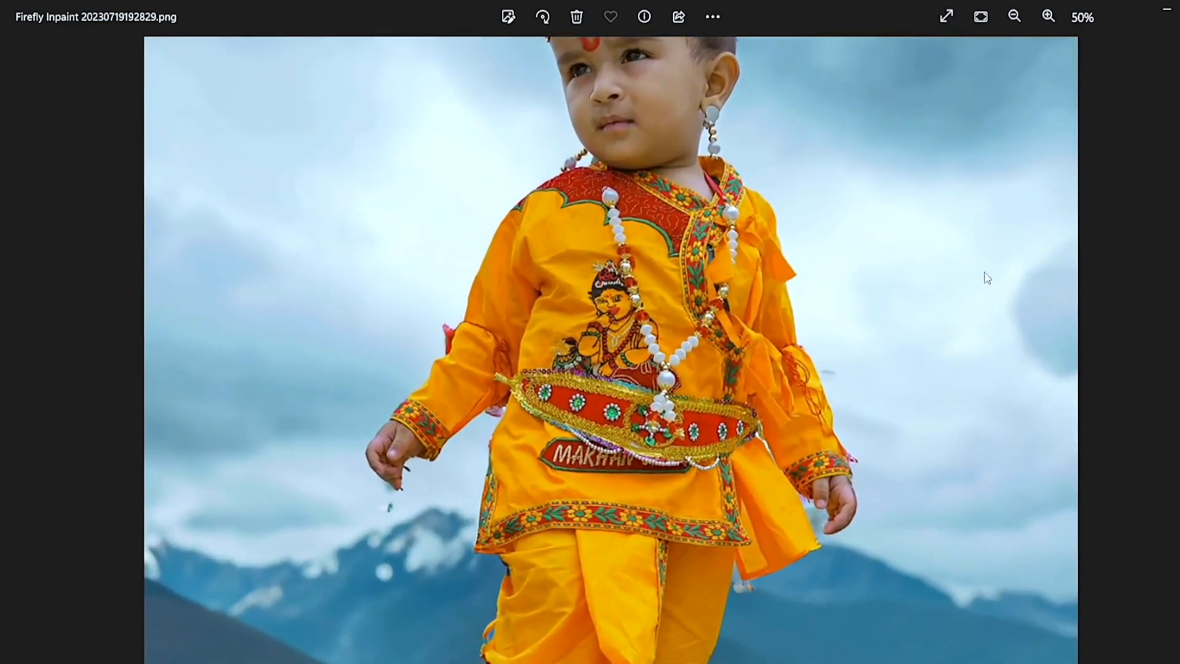
left_click_drag(739, 323, 720, 244)
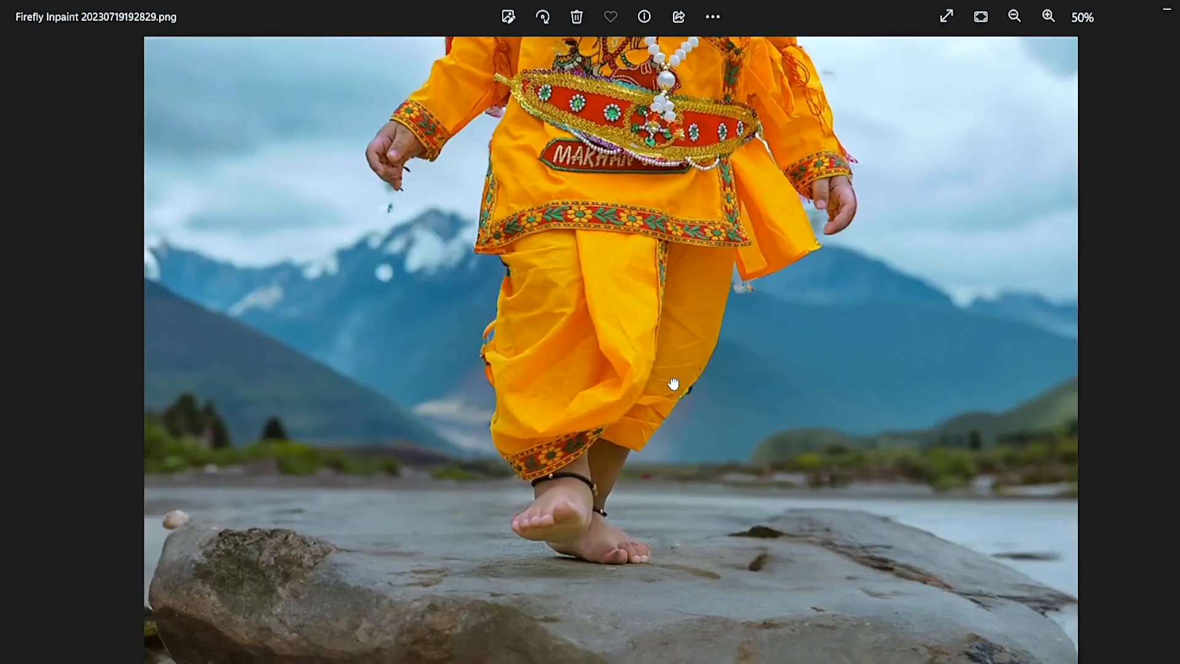
left_click_drag(671, 385, 671, 378)
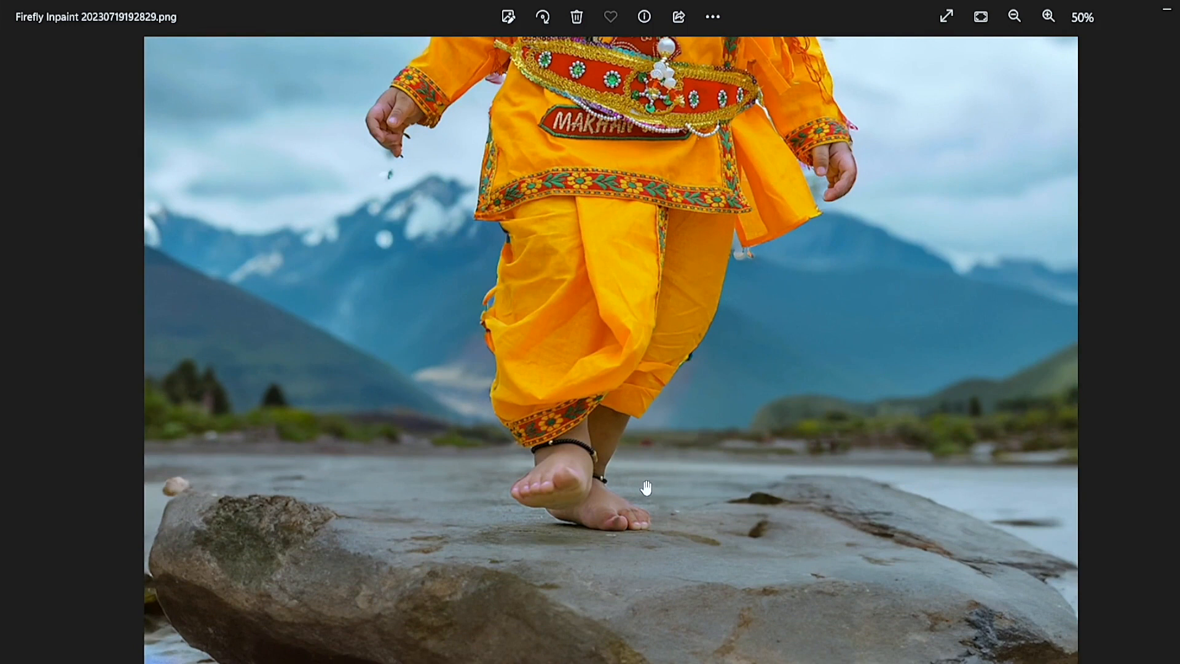
scroll(646, 487, "down", 5)
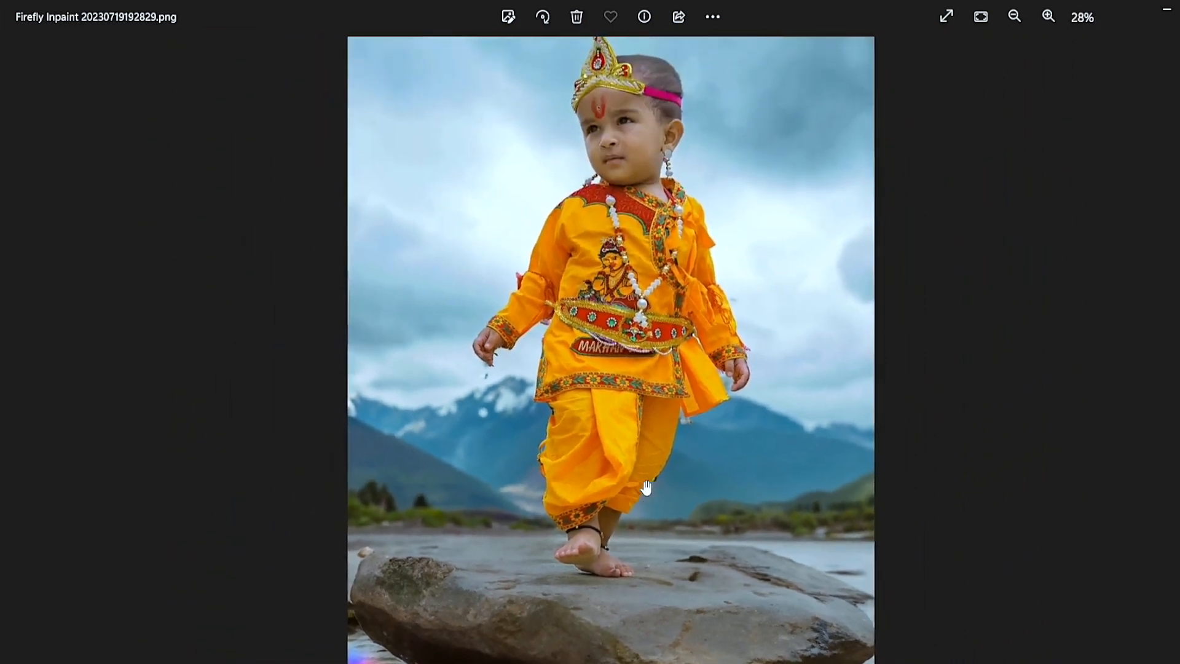